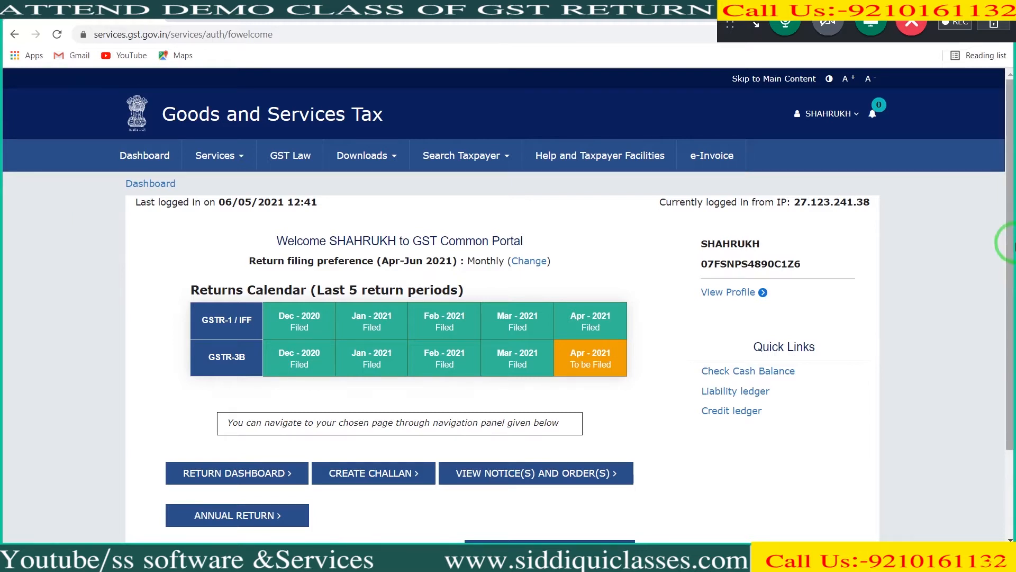
Step: Open the taxpayer profile and review its proprietor, nature of business activities and core business activity sections
drag(1012, 245, 1012, 281)
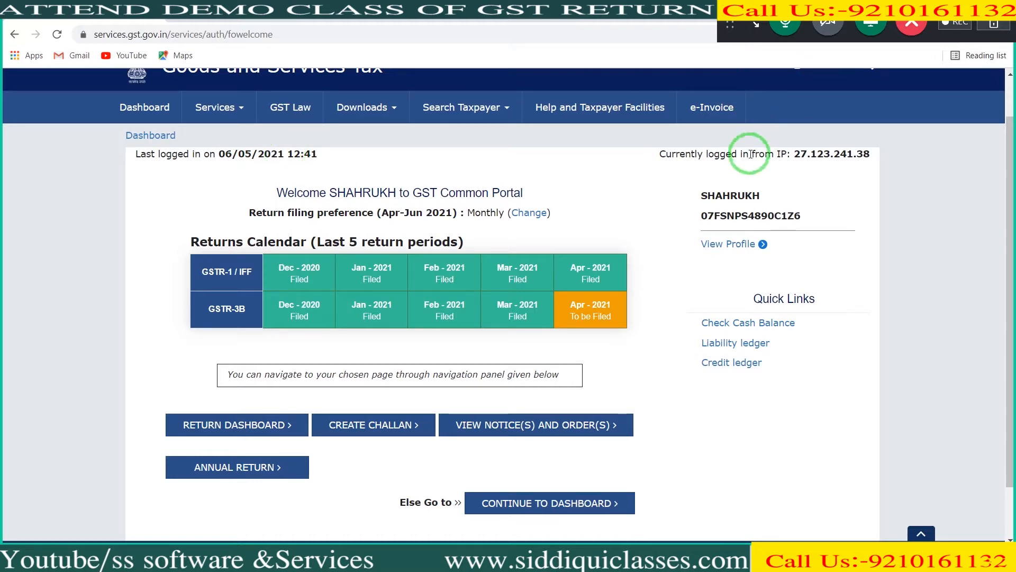
click(740, 246)
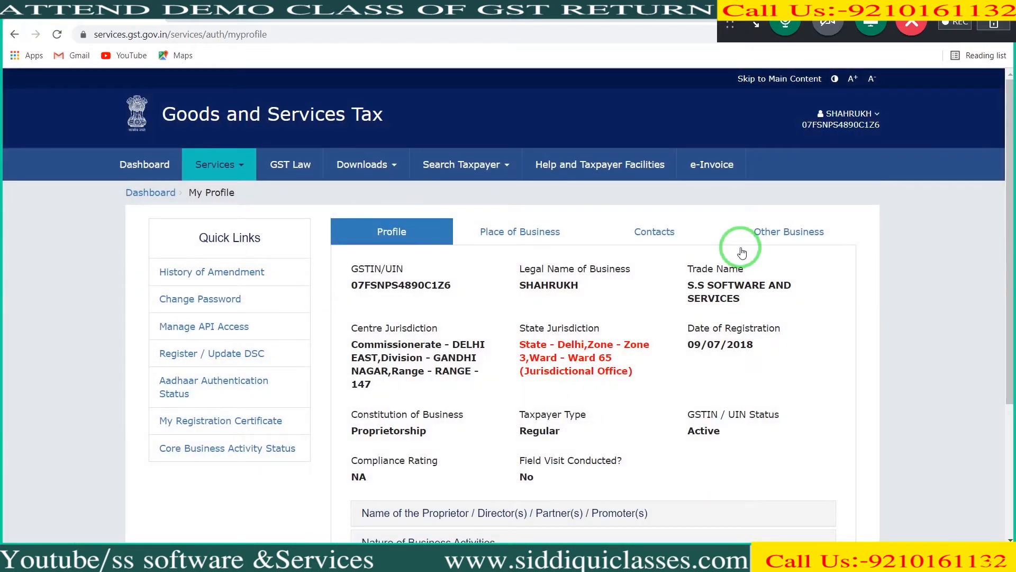
drag(1007, 220, 1009, 281)
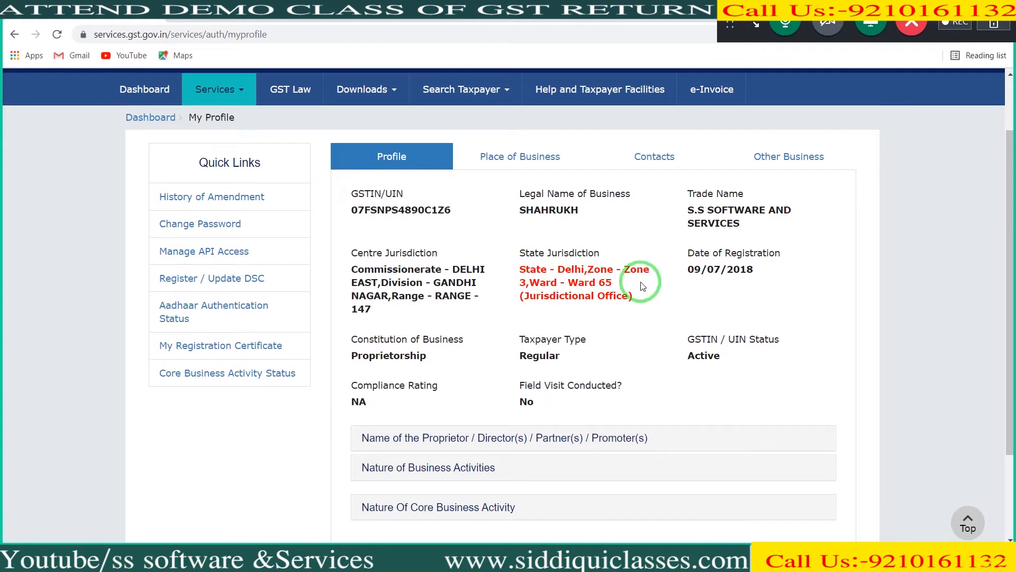
drag(1011, 229, 1010, 289)
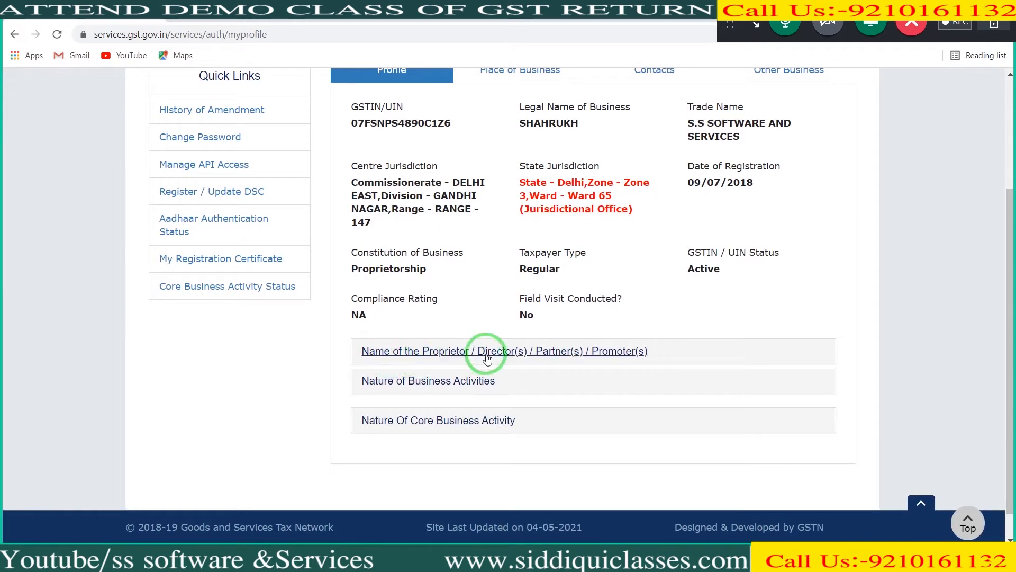
click(514, 359)
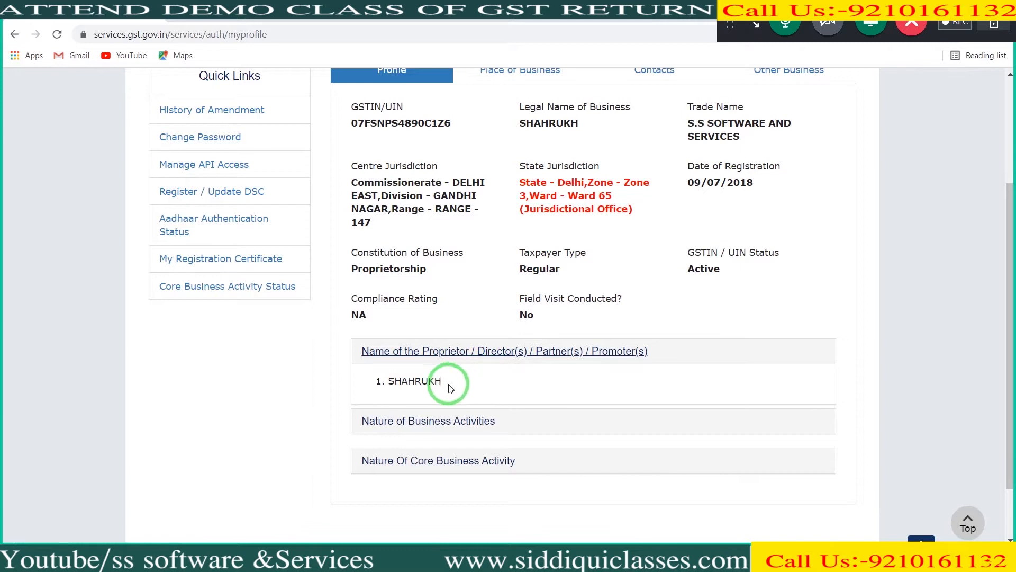
click(427, 422)
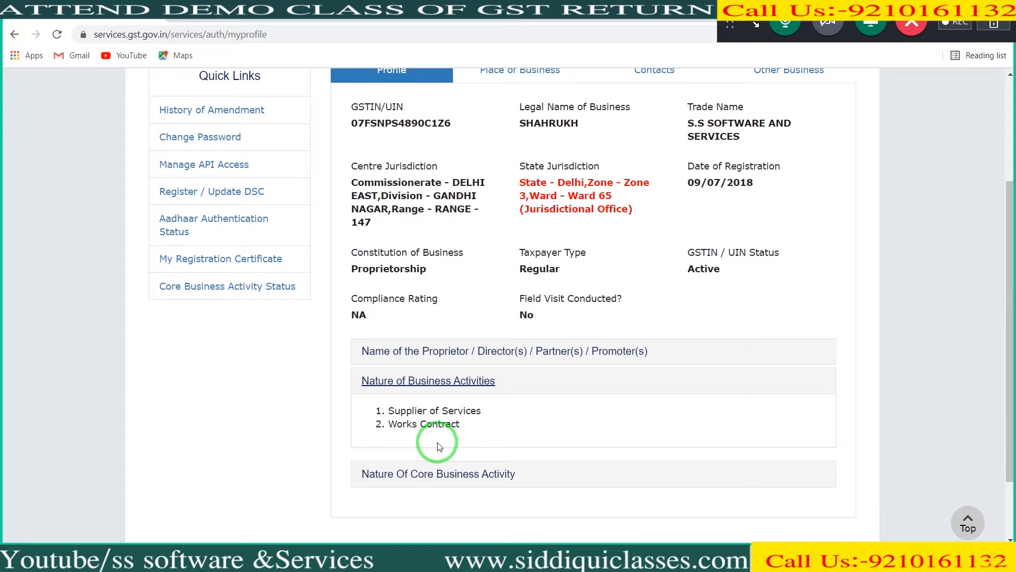
click(422, 474)
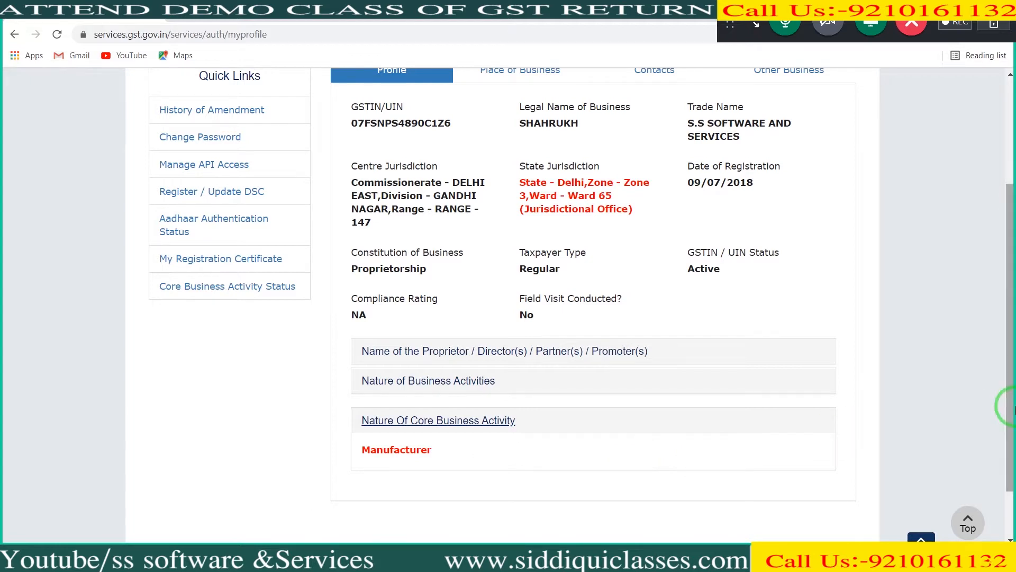
Step: Review the profile's place of business and its contacts, expanding the GST practitioner and authorized signatory details
scroll(1012, 407, down, 1)
scroll(1012, 407, up, 1)
drag(1012, 407, 1013, 326)
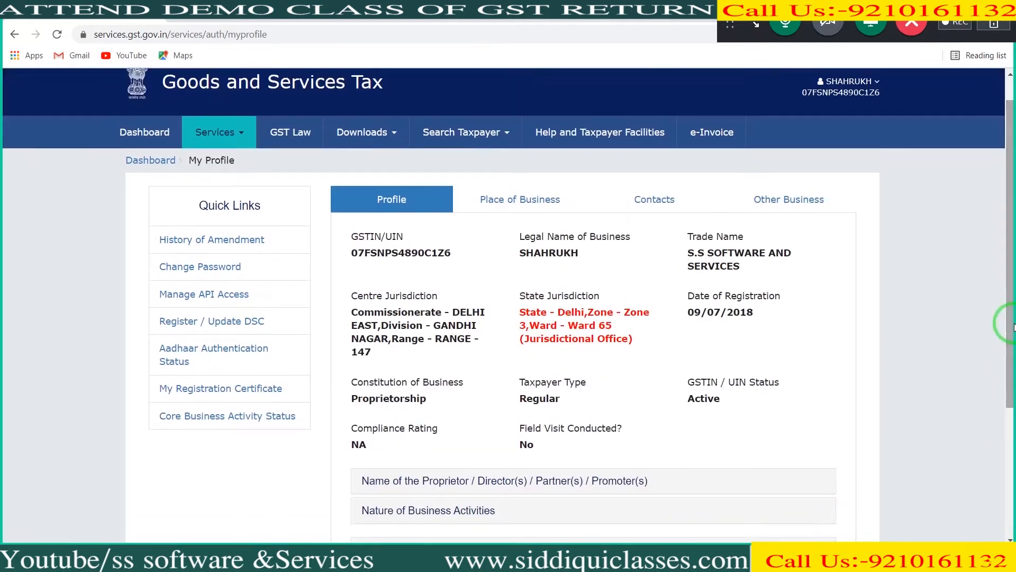
click(507, 199)
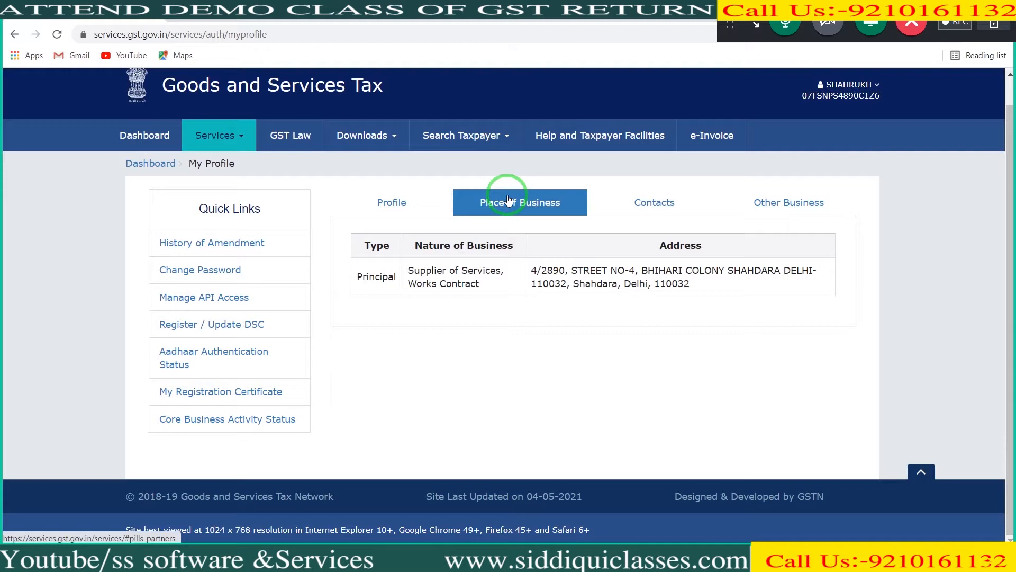
click(627, 204)
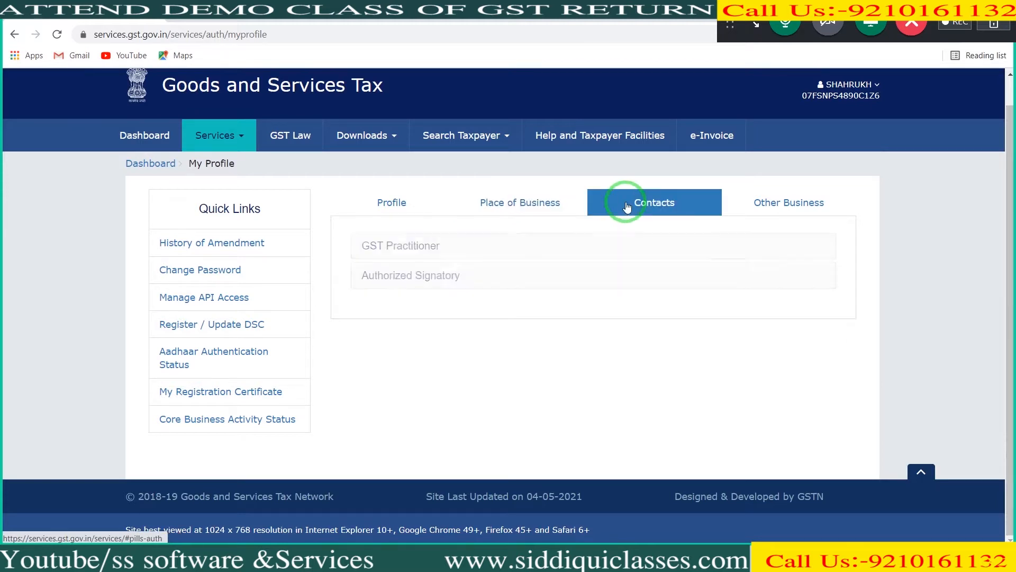
click(401, 246)
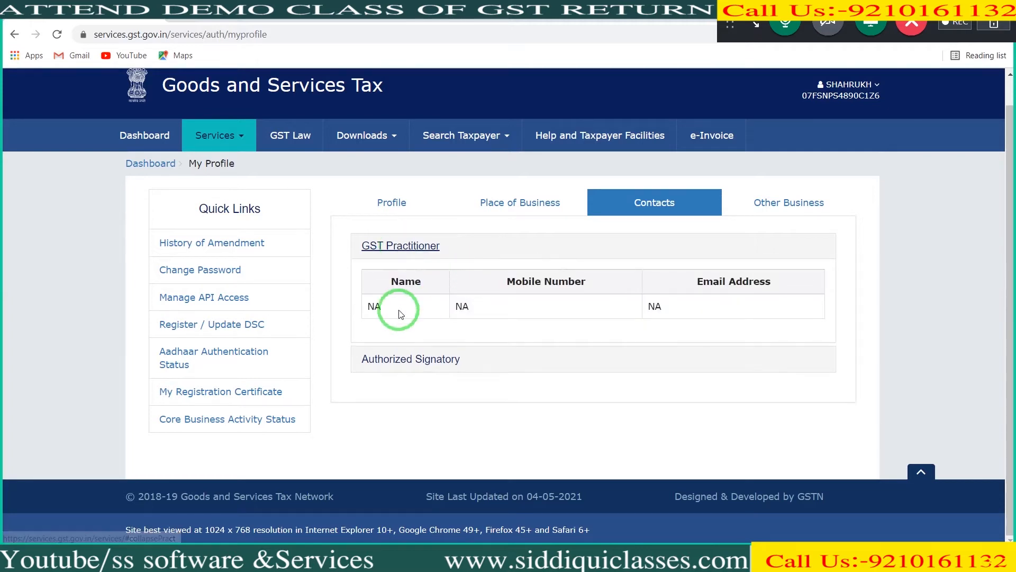
click(440, 361)
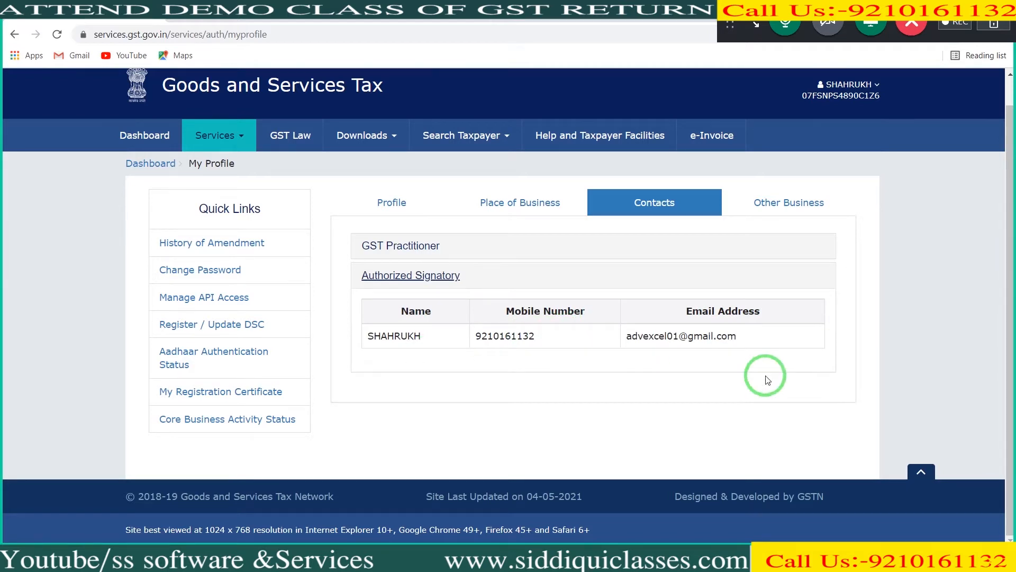
Step: Check the profile's other business records, both within the state and outside the state
click(803, 200)
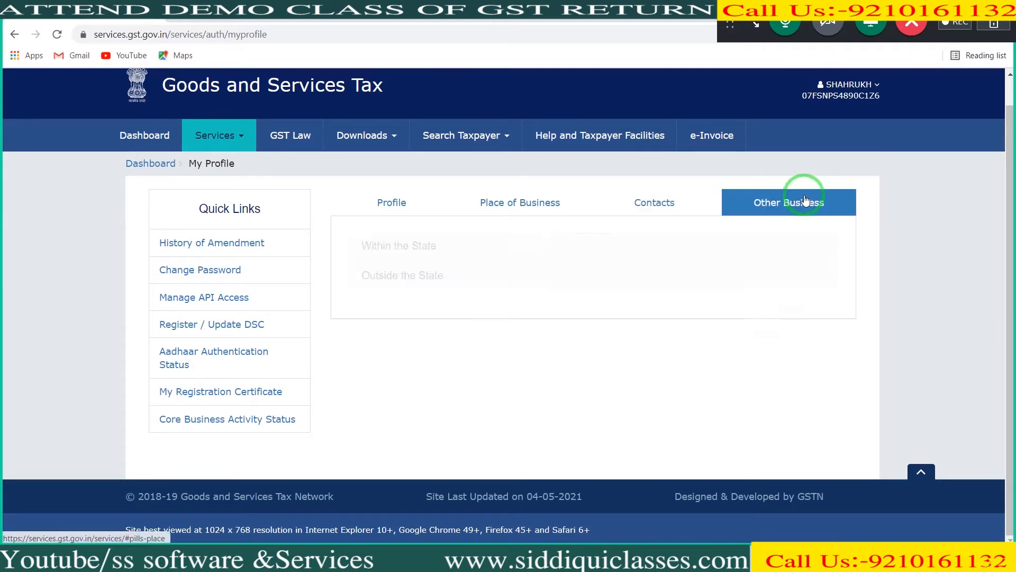
click(426, 248)
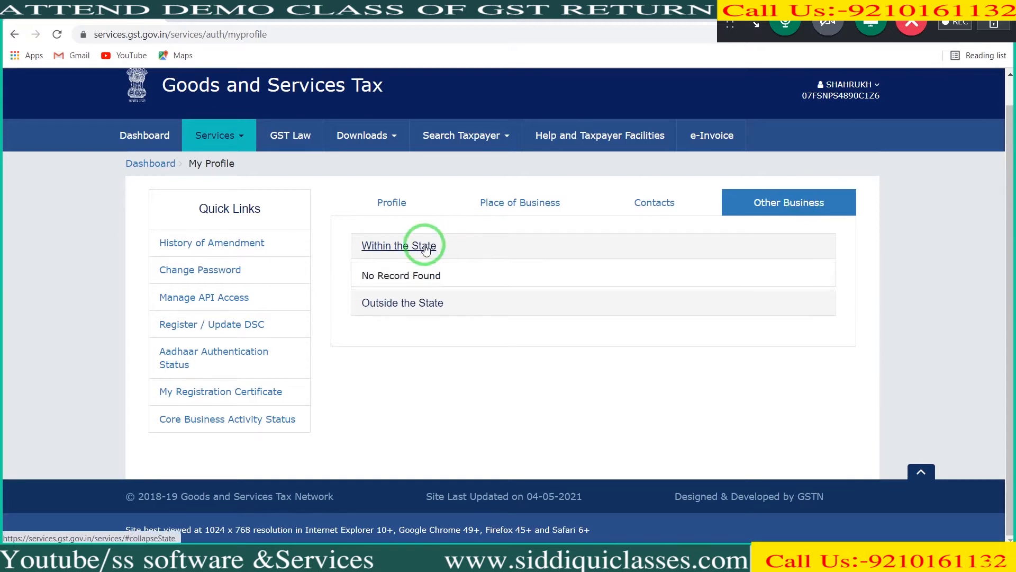
click(422, 313)
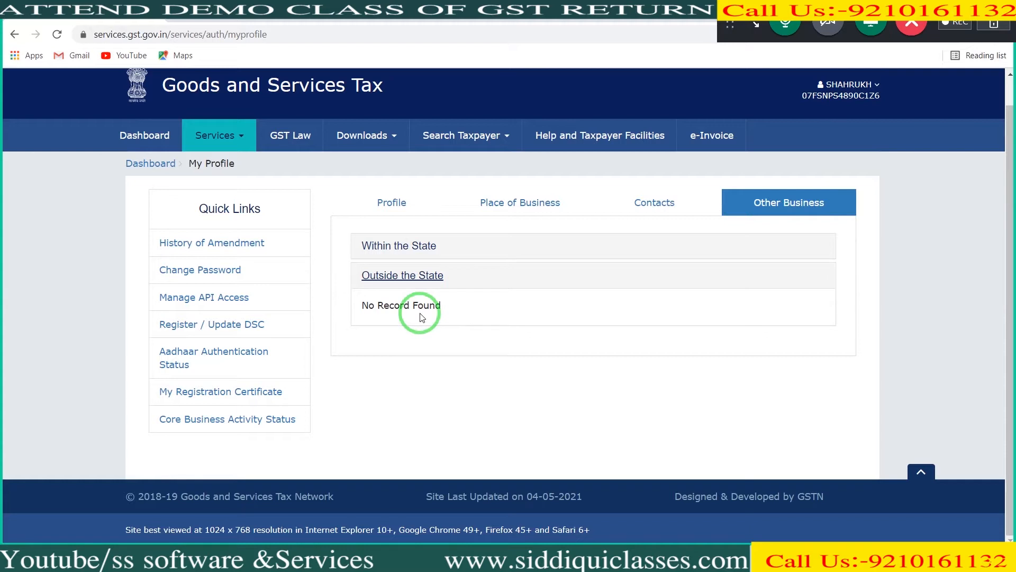
Step: View the history of amendments and return to the taxpayer profile
click(212, 243)
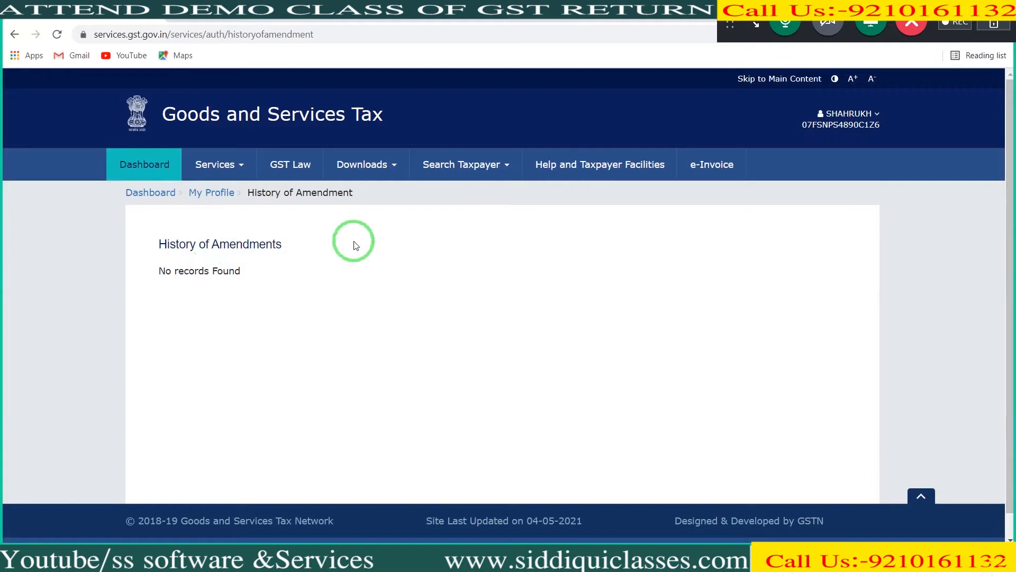
click(159, 193)
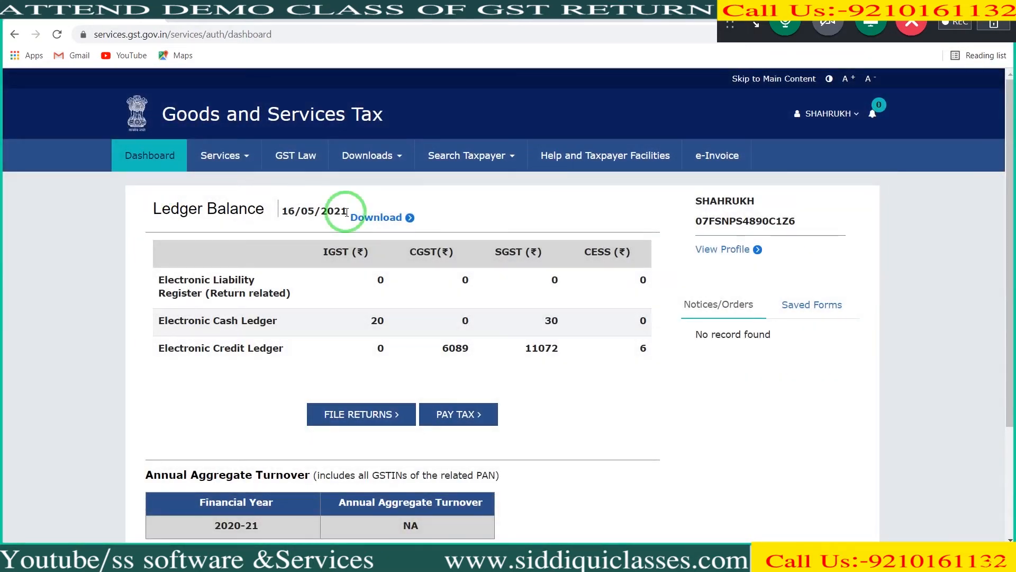
click(734, 251)
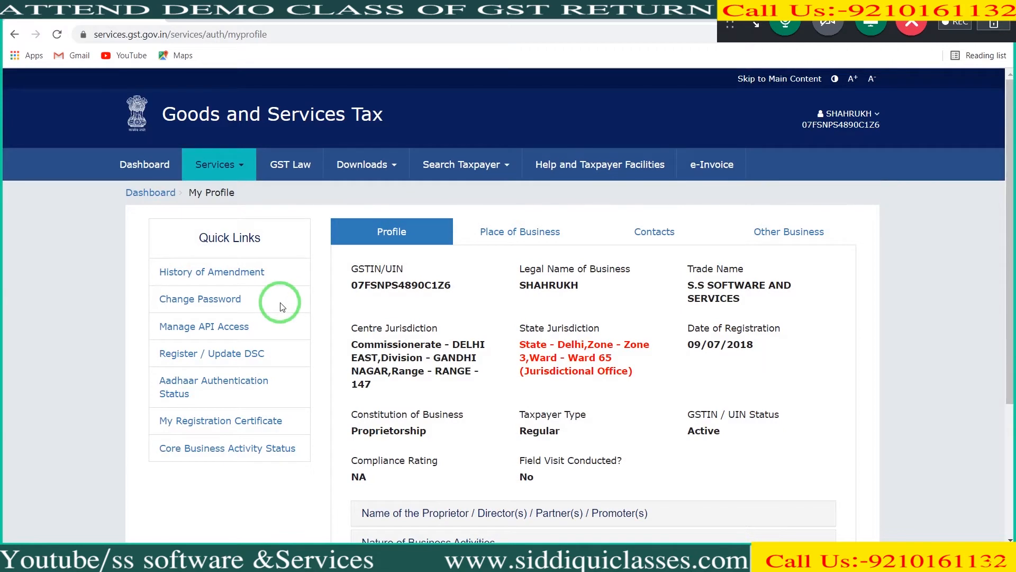
Step: Open the change password form, and log back in to the portal with the prefilled username and password and the captcha characters
click(204, 300)
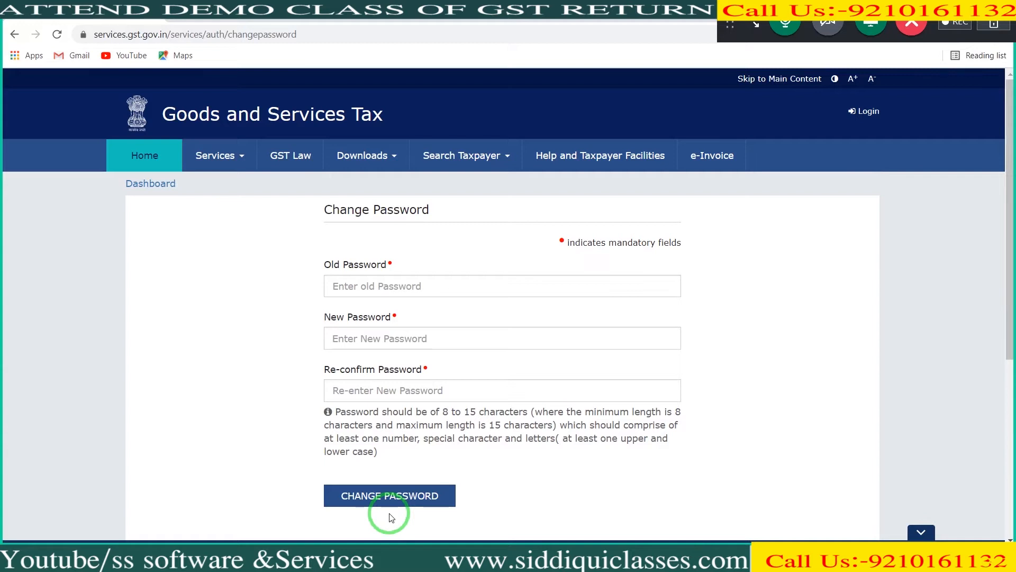
click(873, 116)
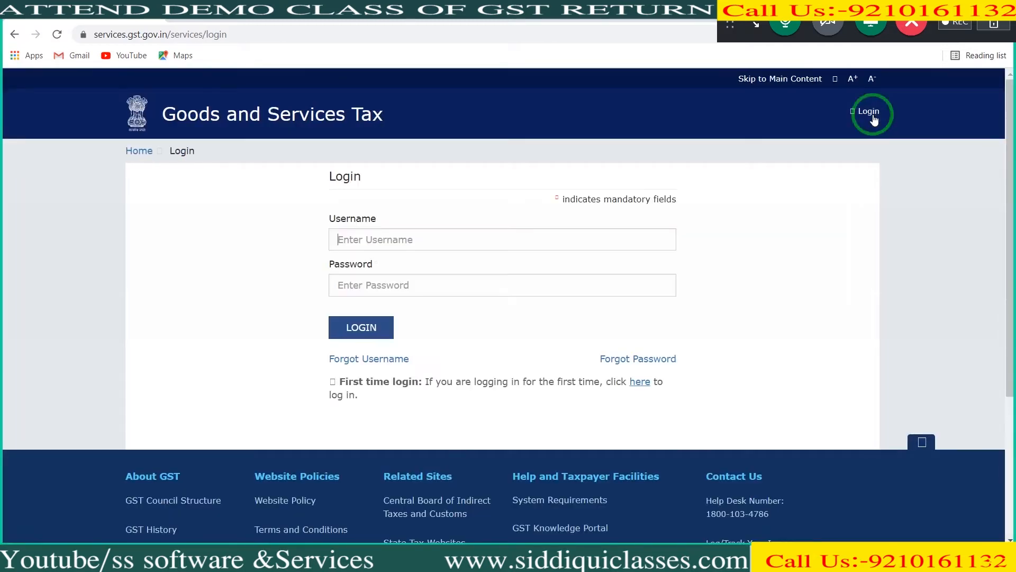
click(537, 321)
key(Tab)
text(526)
text(594)
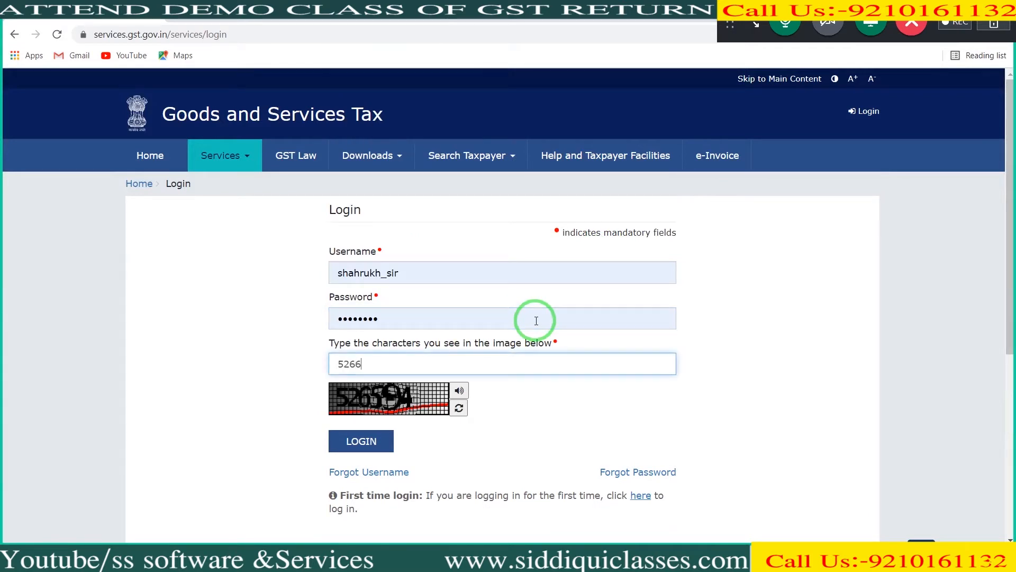
key(Return)
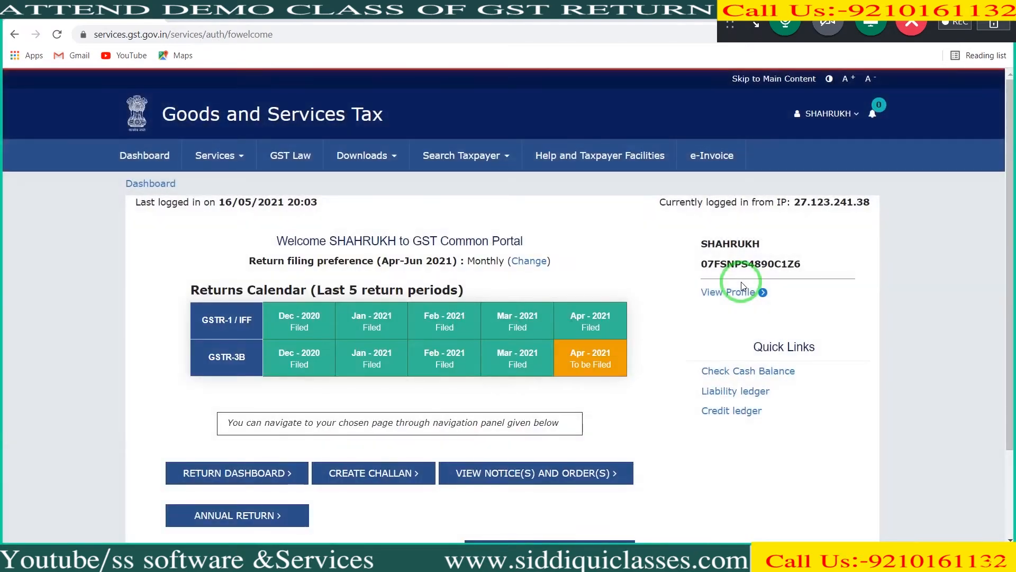
Step: From the profile, confirm API access with requests enabled and a 30-day session duration, and return to the profile
click(742, 297)
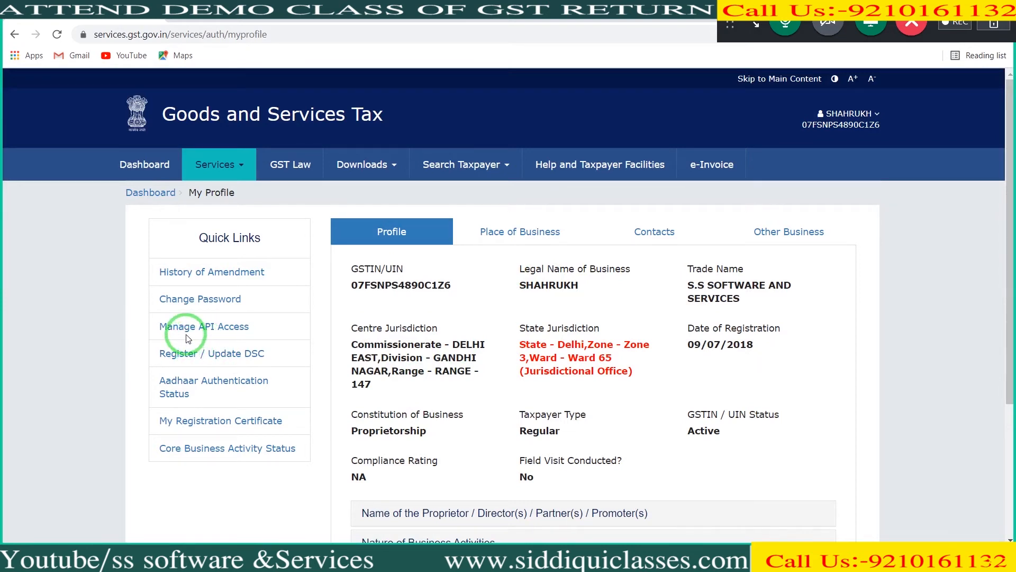
click(186, 328)
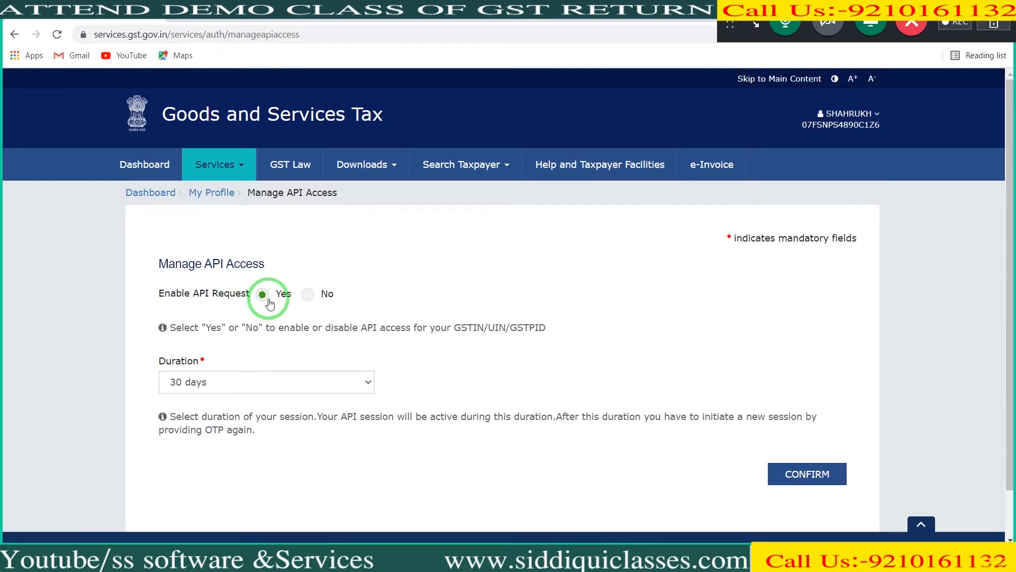
click(252, 386)
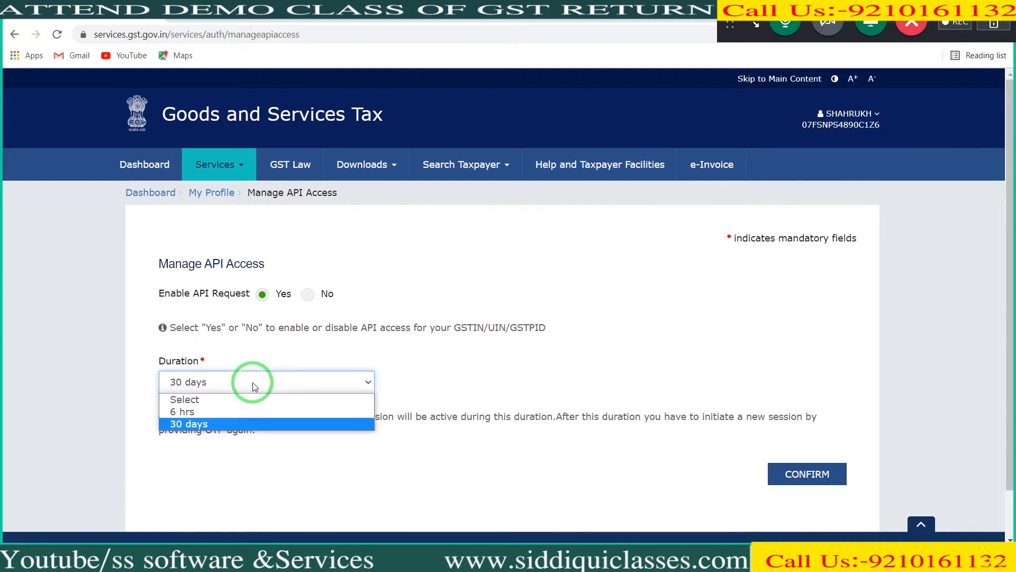
click(245, 424)
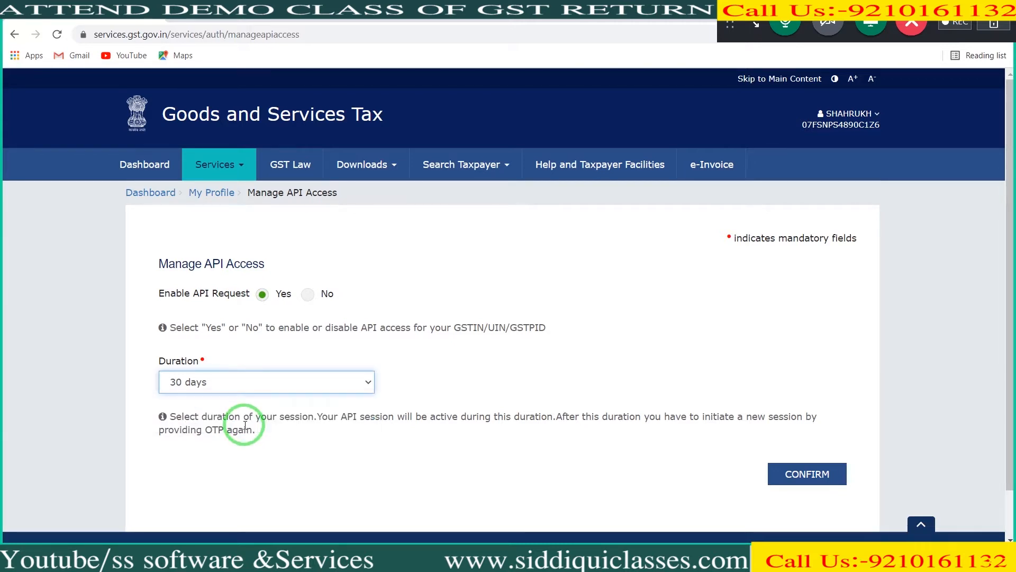
click(797, 486)
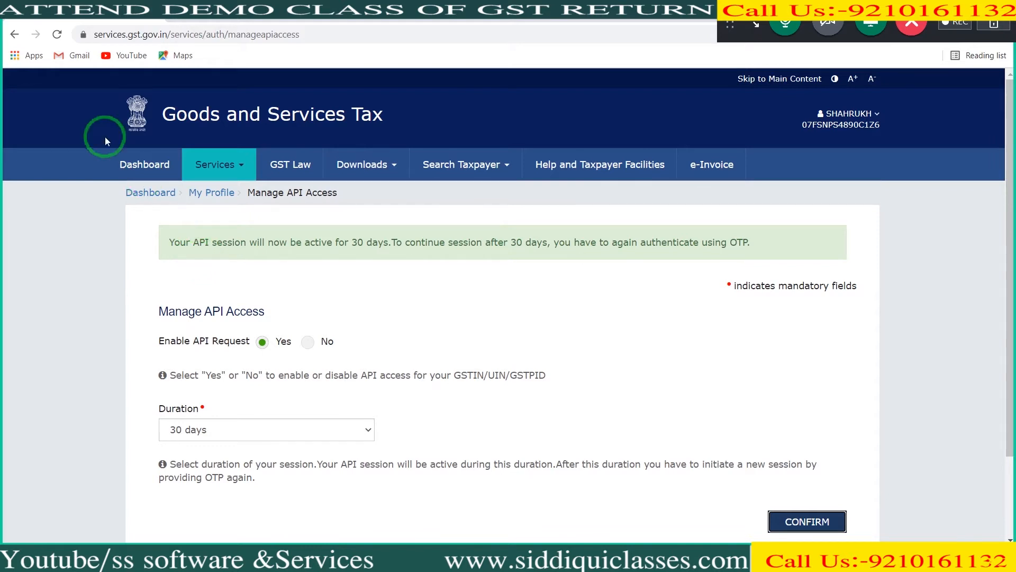
click(13, 35)
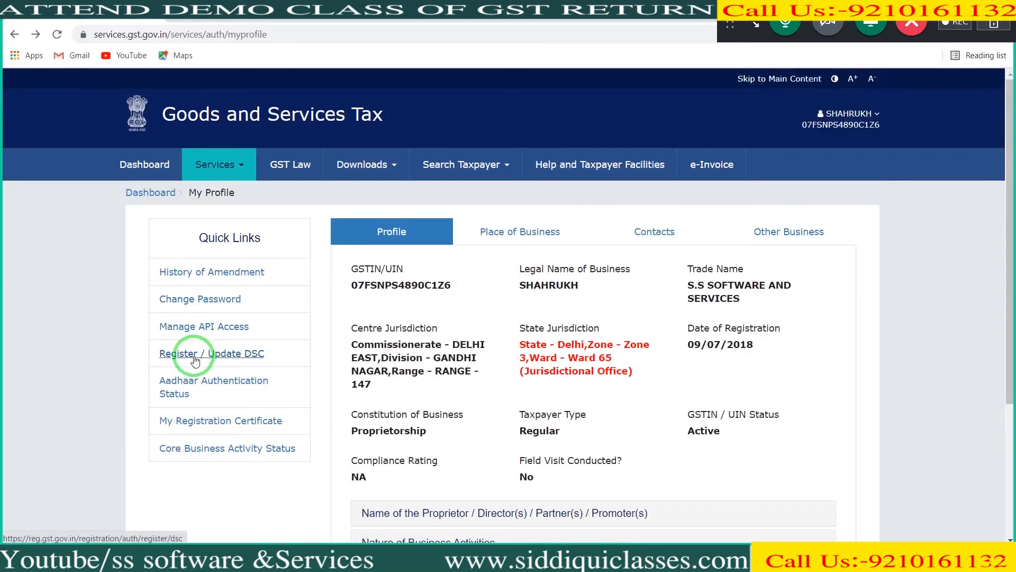
Step: Check the Digital Signature Certificate registration options for the authorized signatory's PAN and return to the profile
click(195, 360)
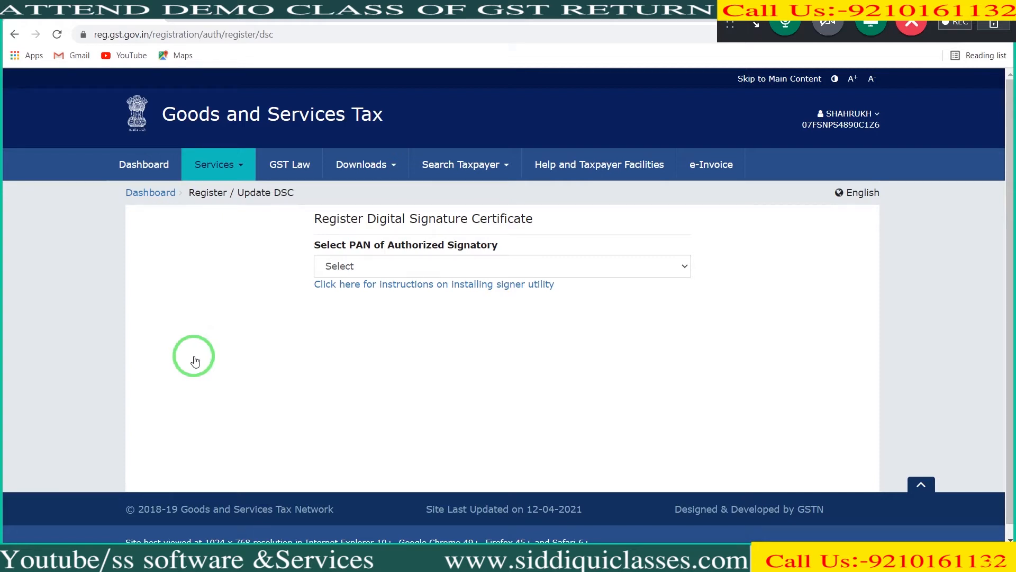
click(394, 266)
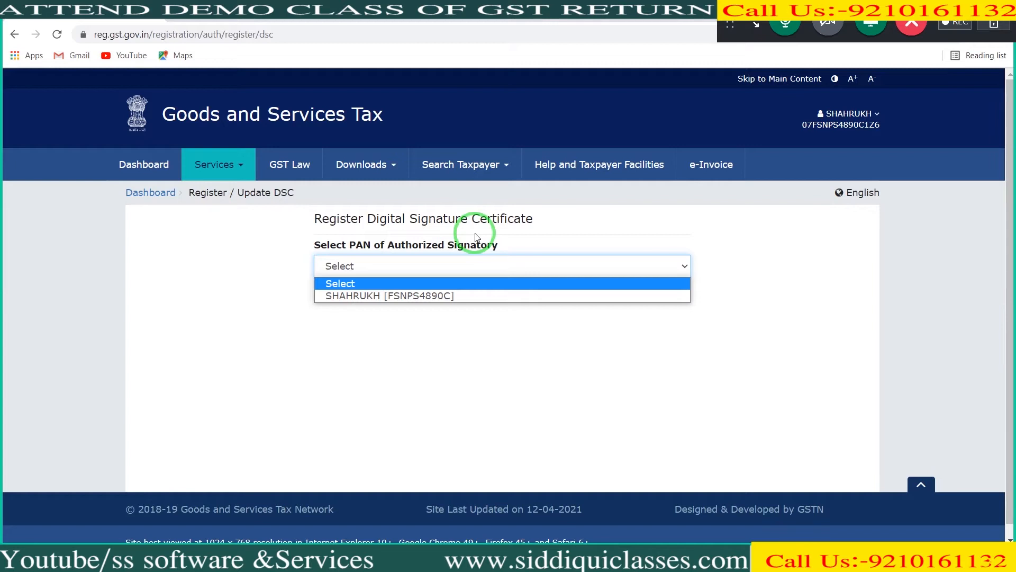
click(424, 296)
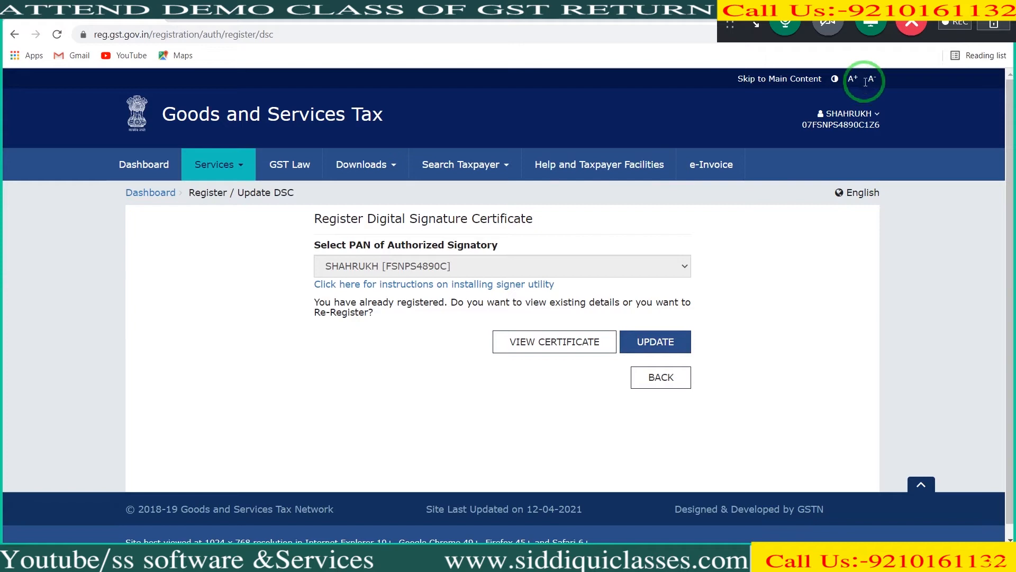
click(879, 115)
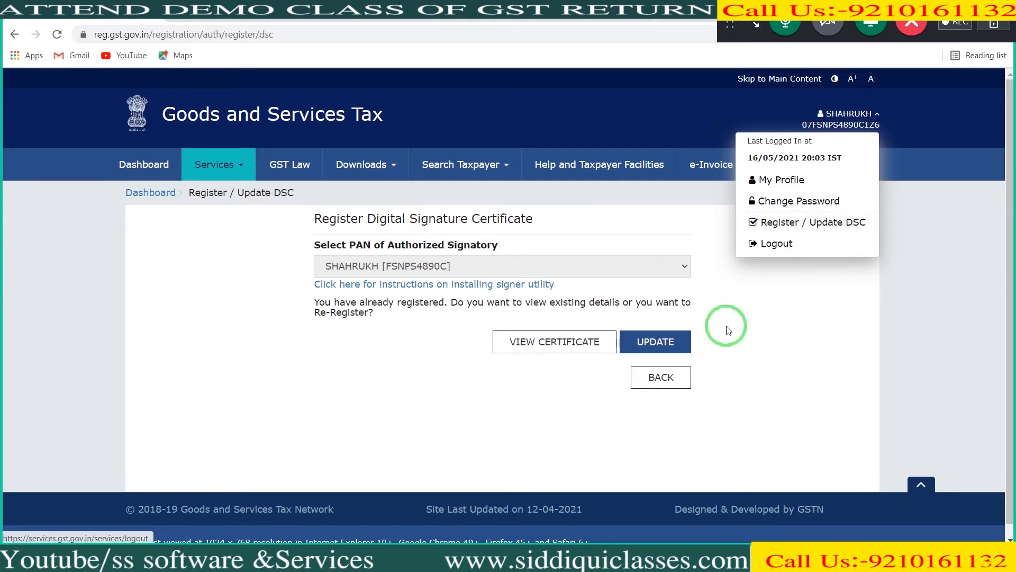
click(683, 378)
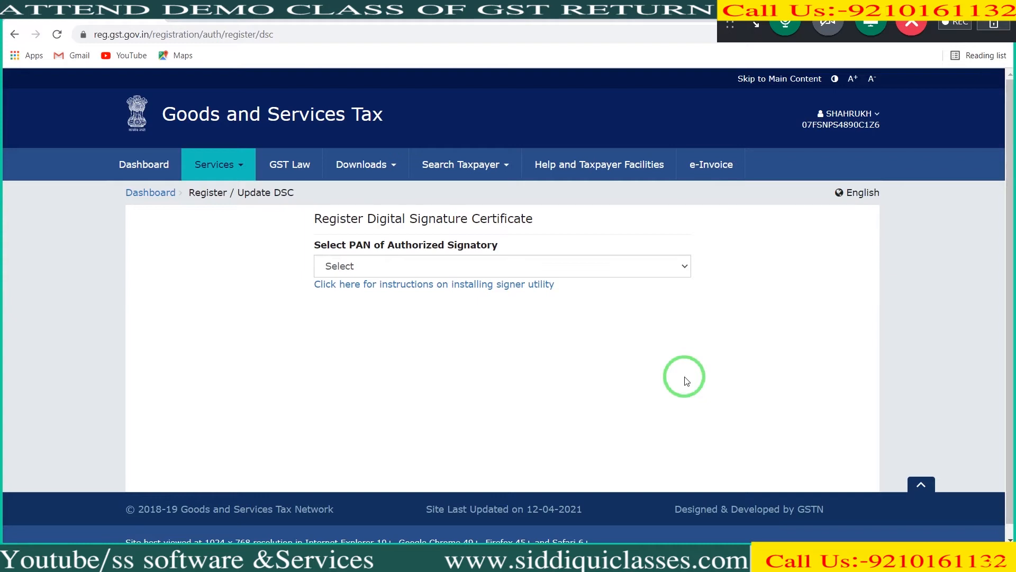
click(13, 35)
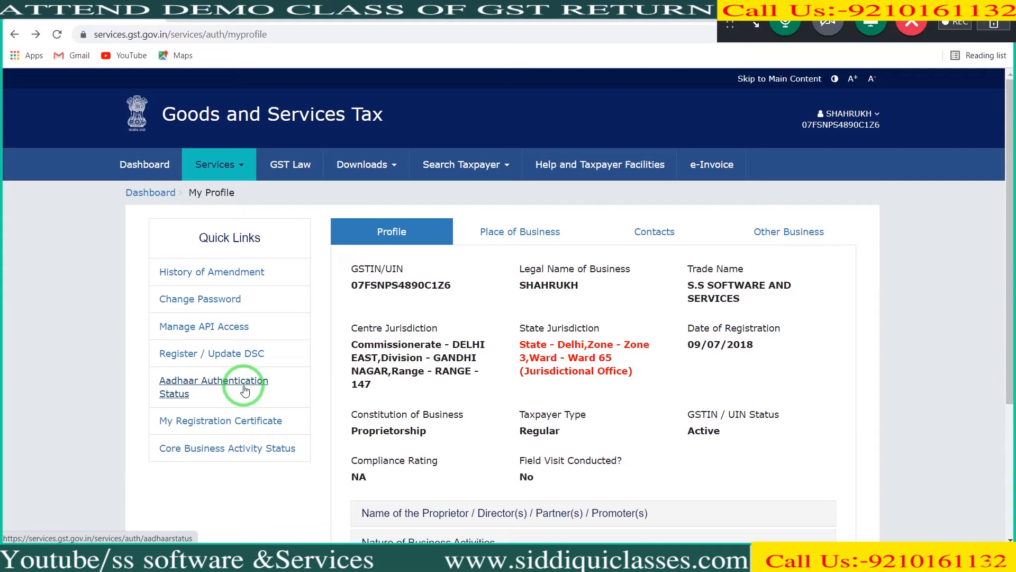
Step: View the Aadhaar authentication status from the profile's quick links
click(245, 391)
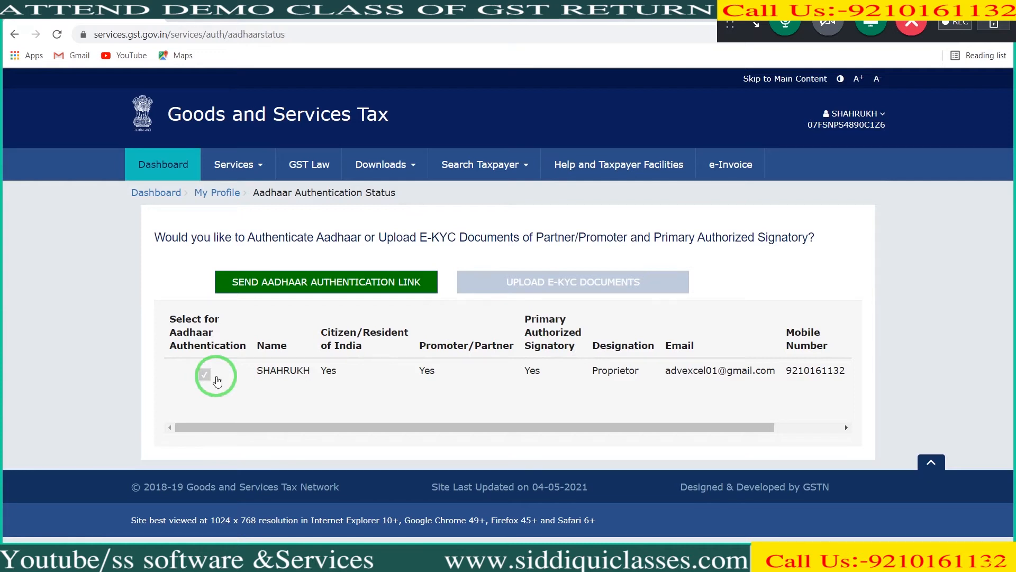
Step: Return to the profile, download the registration certificate and open the downloaded PDF
click(4, 36)
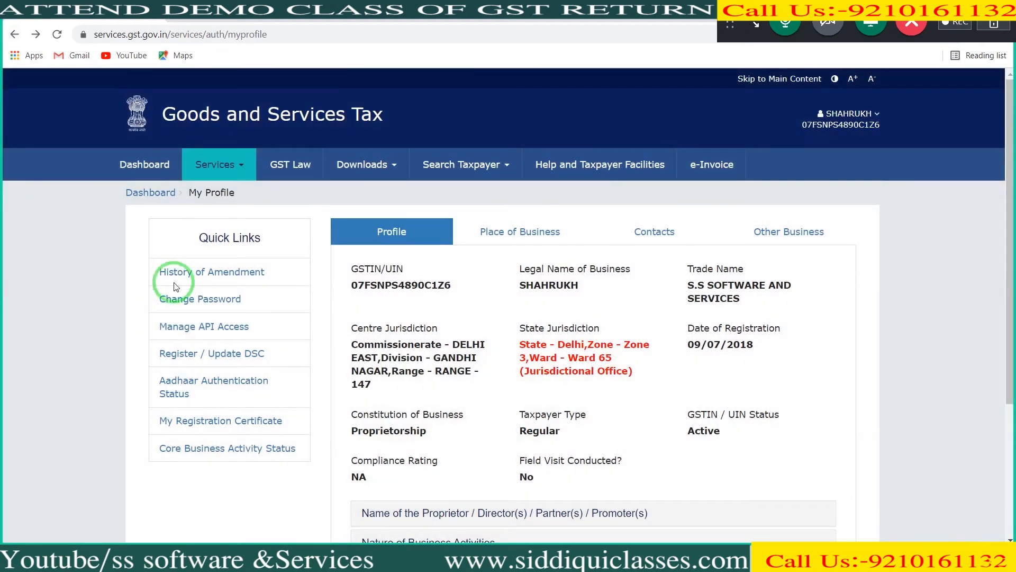
click(200, 422)
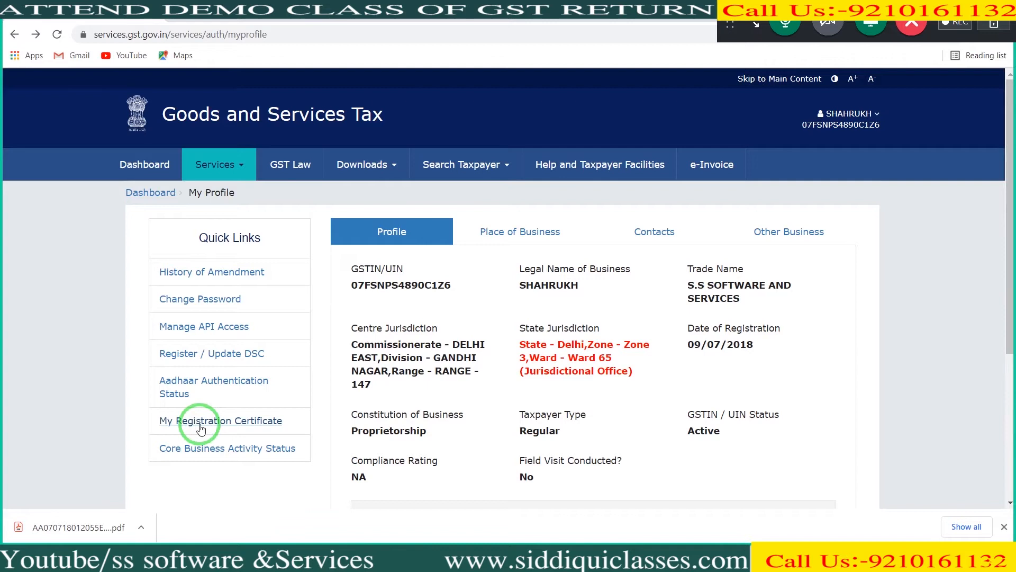
click(46, 522)
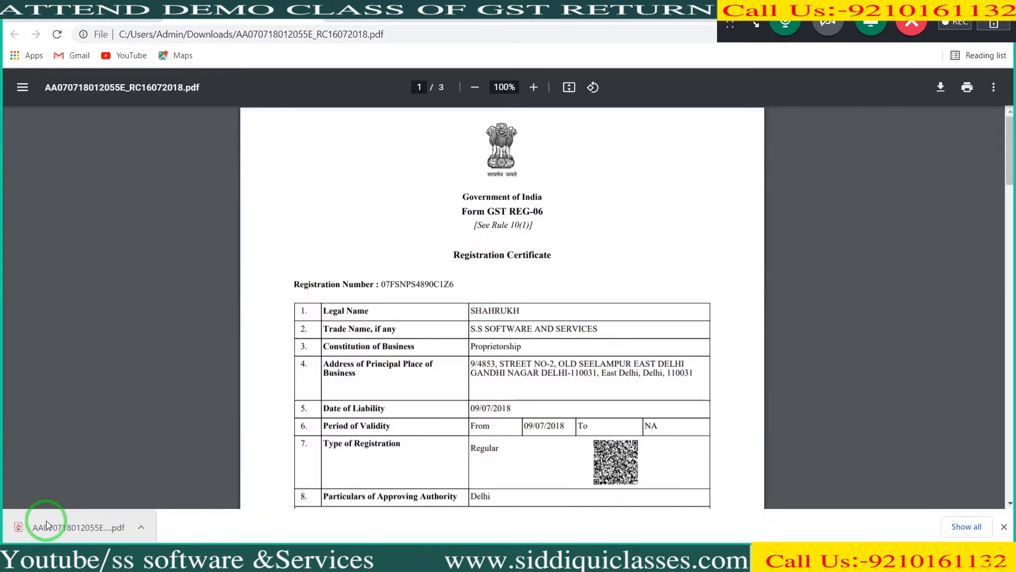
Step: Read through the Form GST REG-06 registration certificate down to Annexure A, and return to the profile
right_click(1011, 187)
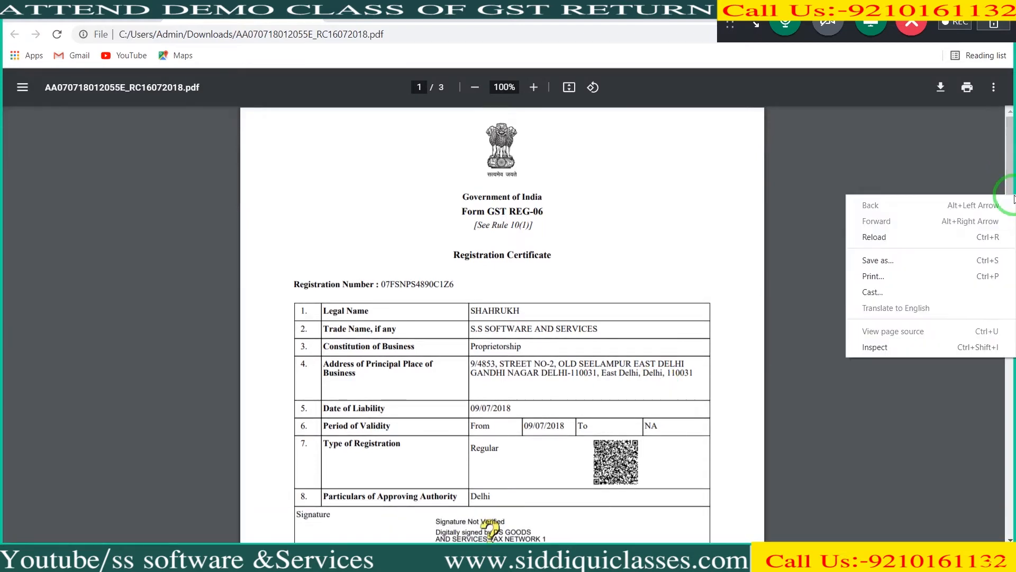
click(1013, 184)
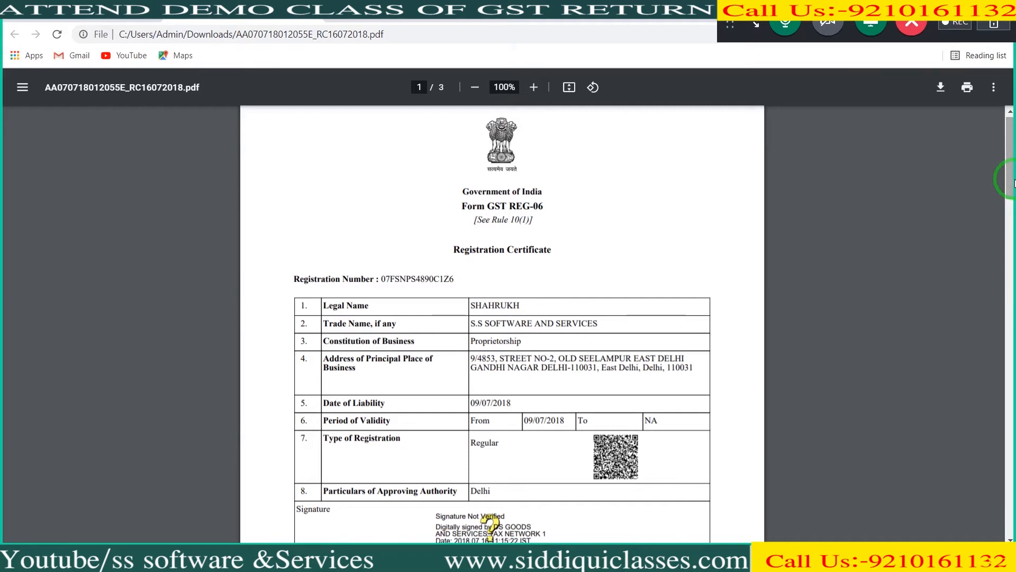
drag(1013, 183, 1014, 196)
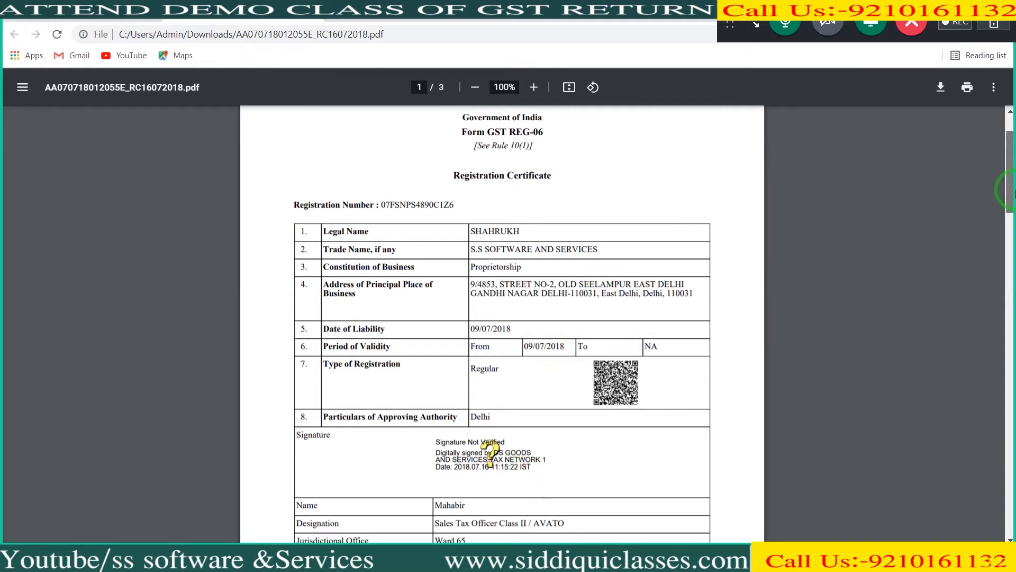
scroll(1008, 220, down, 1)
drag(1008, 220, 1012, 333)
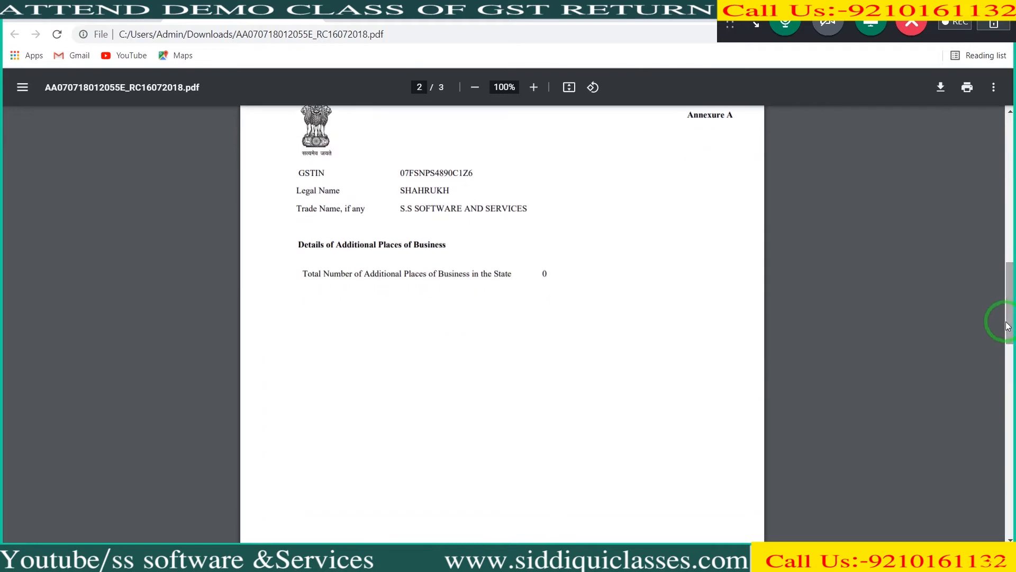
click(78, 9)
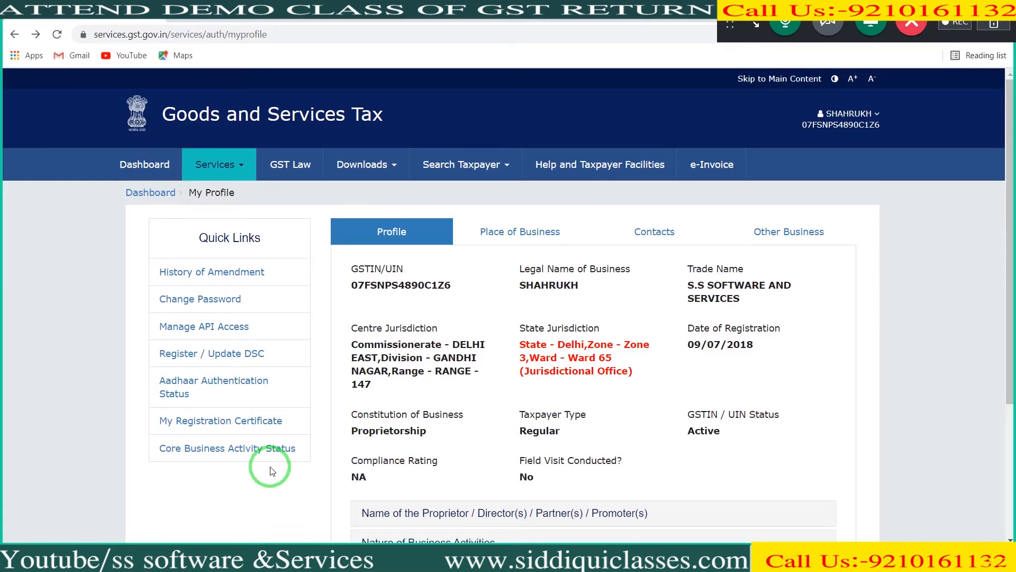
Step: Explore the core business activity status by selecting Trader and Service Provider and Others, check the reason field, and return to the profile without submitting
click(246, 450)
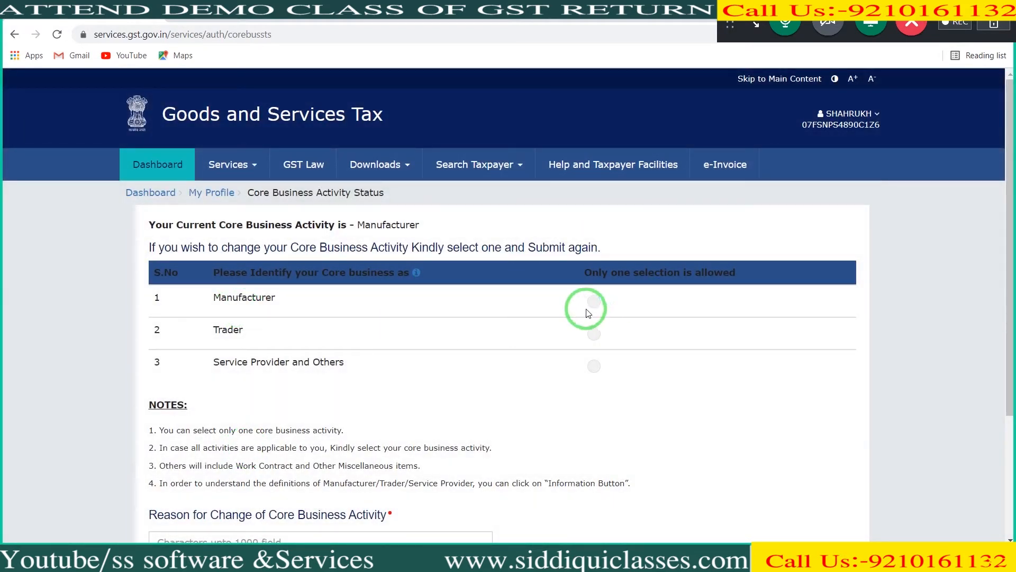
click(593, 300)
click(594, 338)
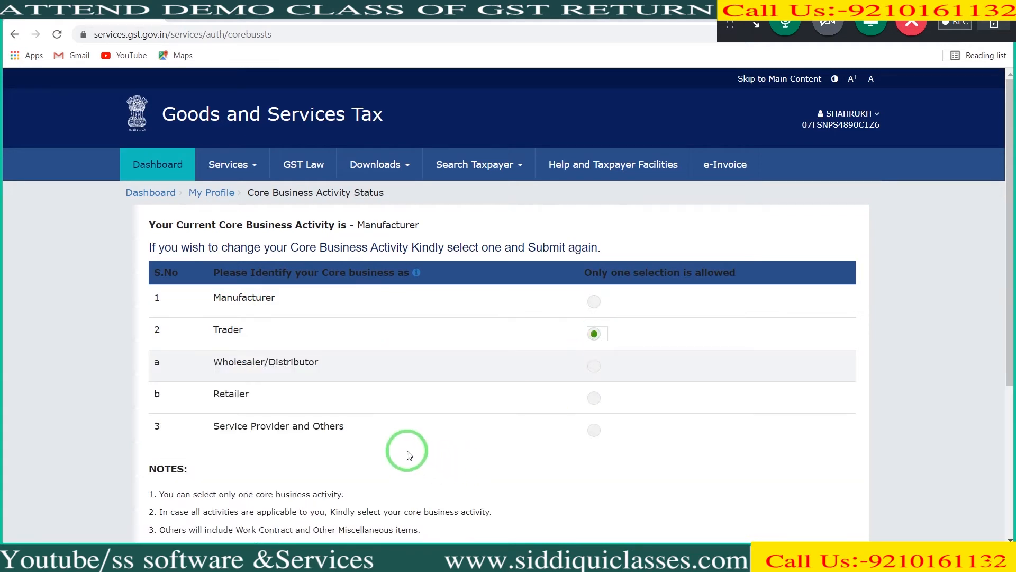
click(594, 430)
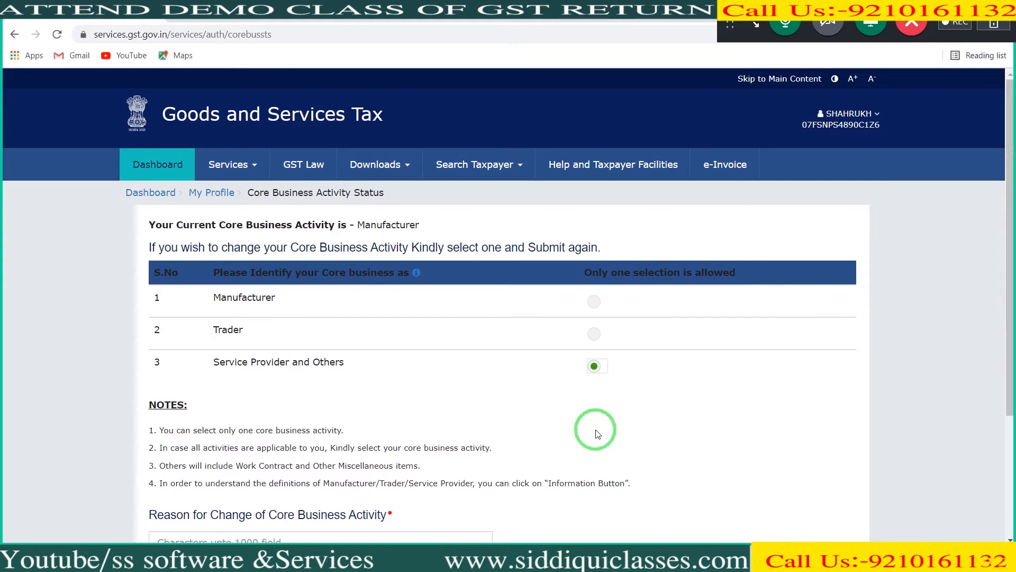
drag(1005, 262, 1005, 331)
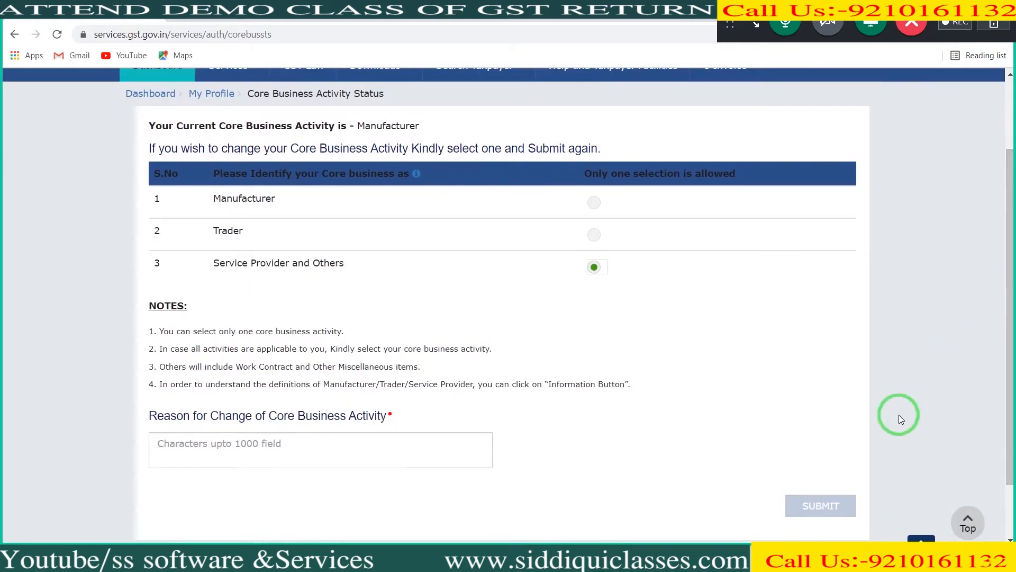
click(422, 479)
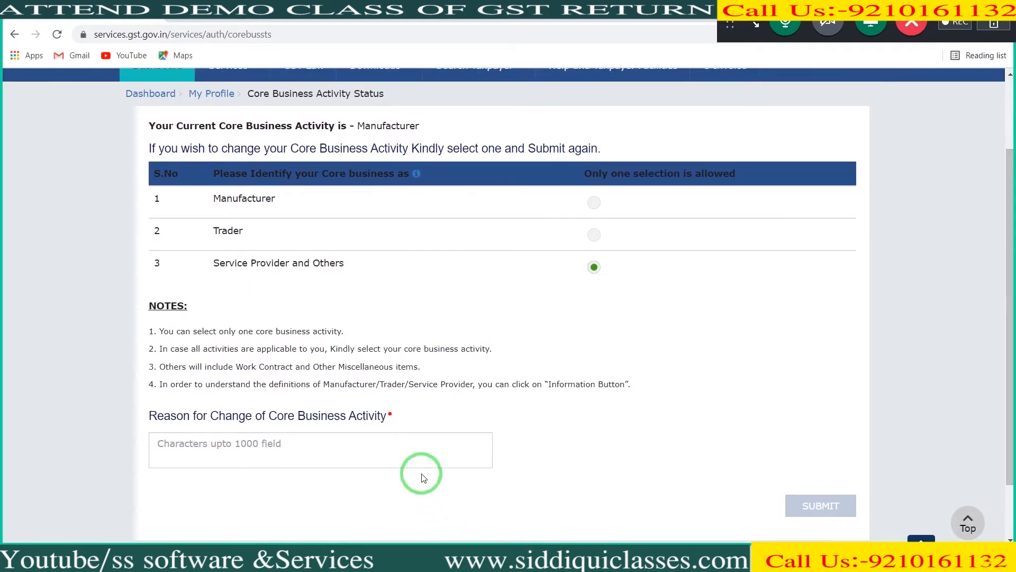
click(408, 463)
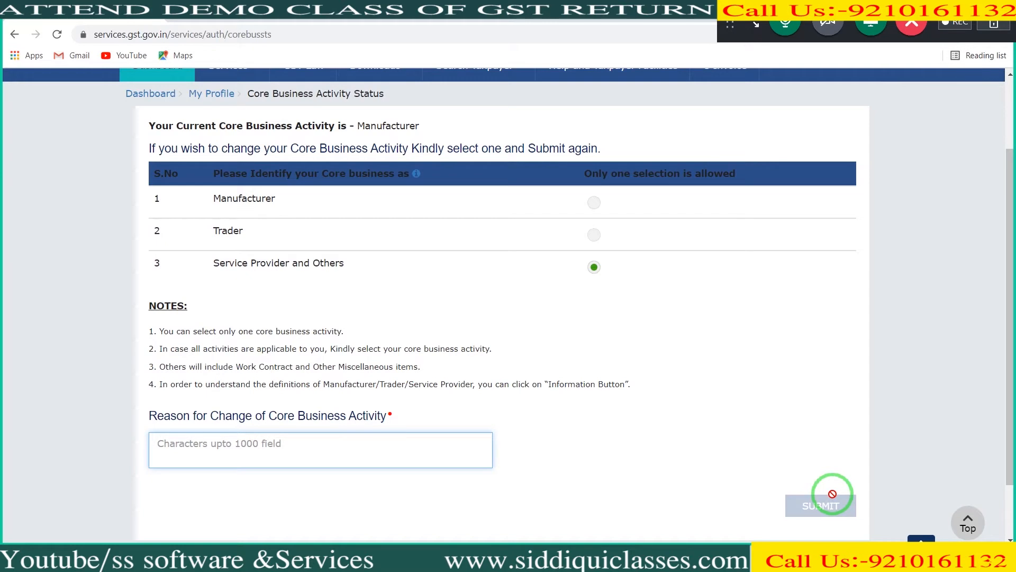
click(13, 34)
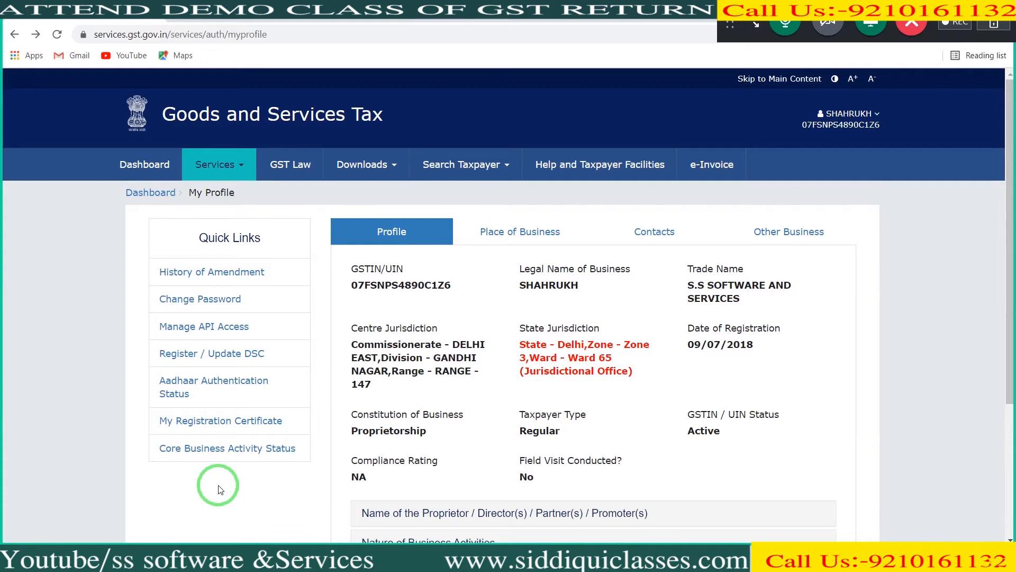
Step: Log out of the portal and log back in with the prefilled username and password and the captcha characters
click(876, 114)
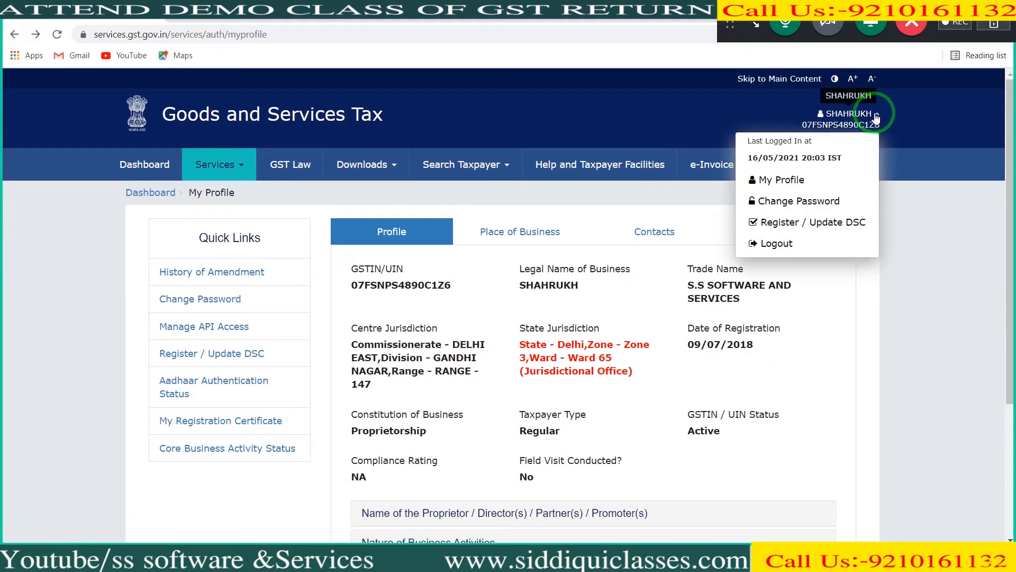
click(787, 242)
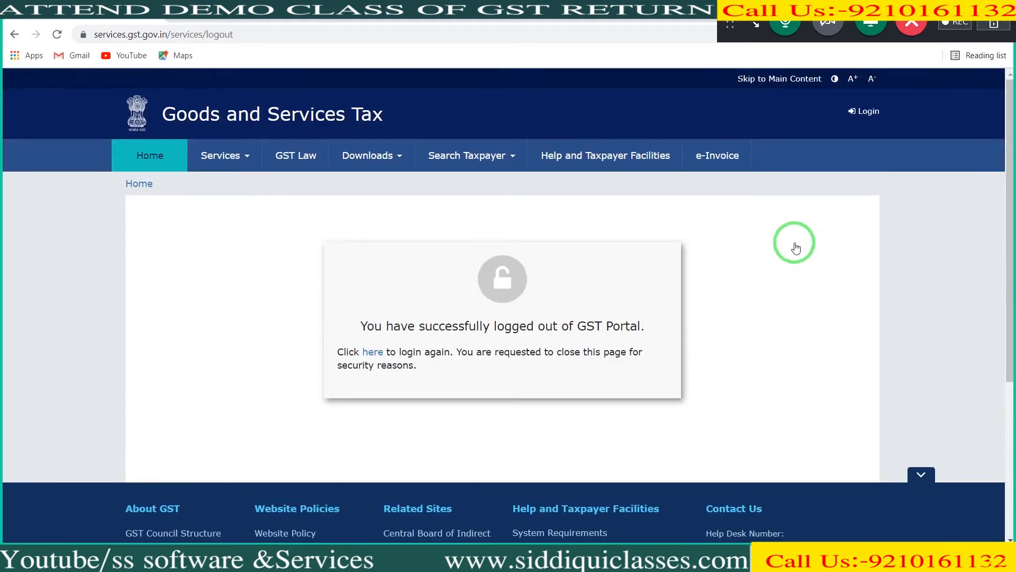
click(867, 111)
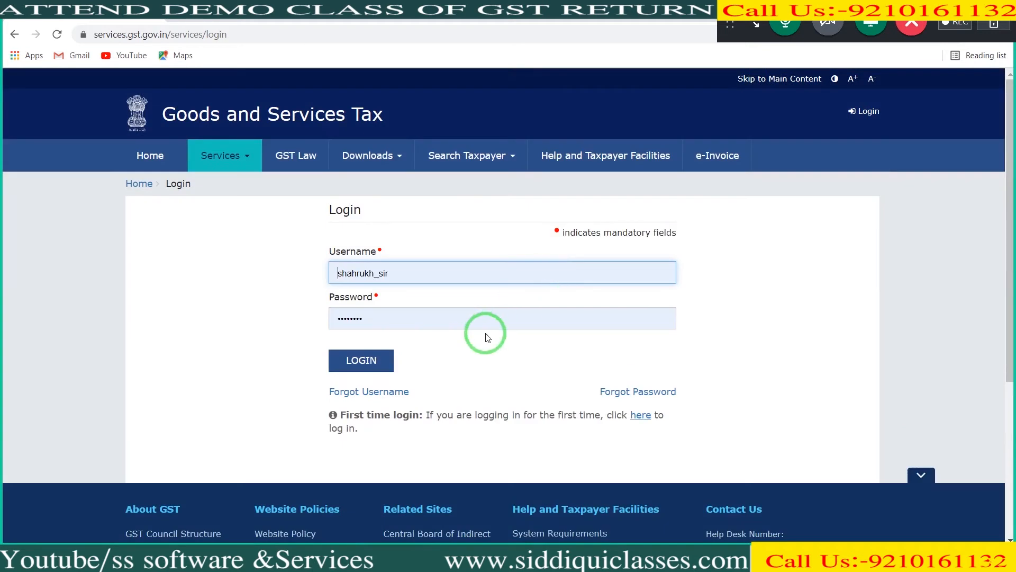
click(481, 324)
key(Tab)
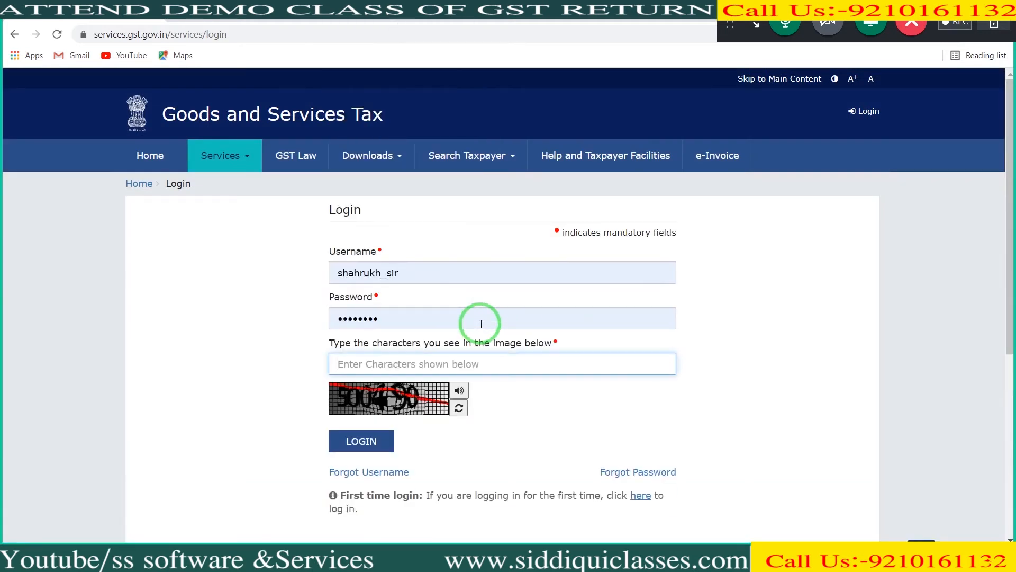
text(500490)
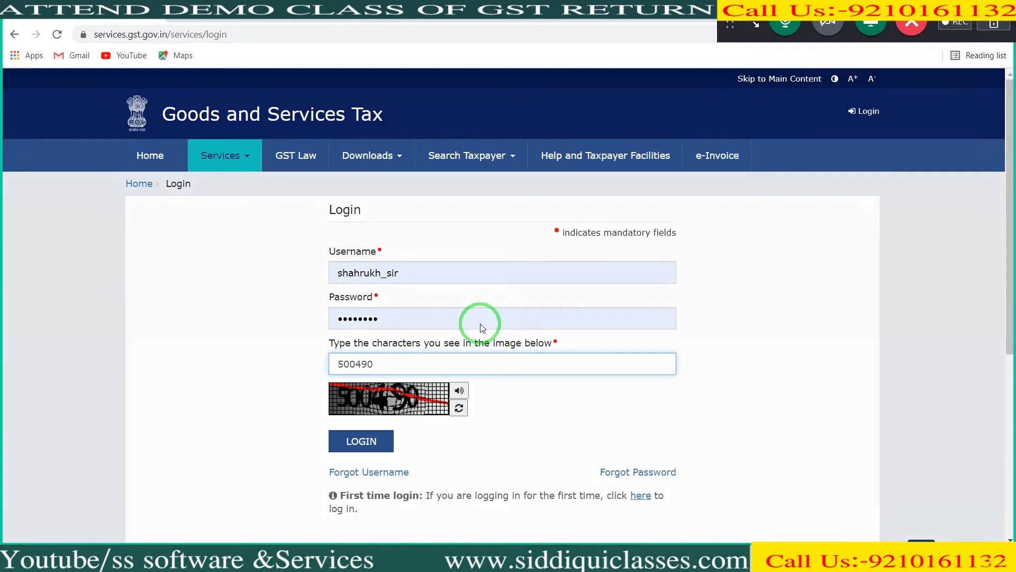
key(Return)
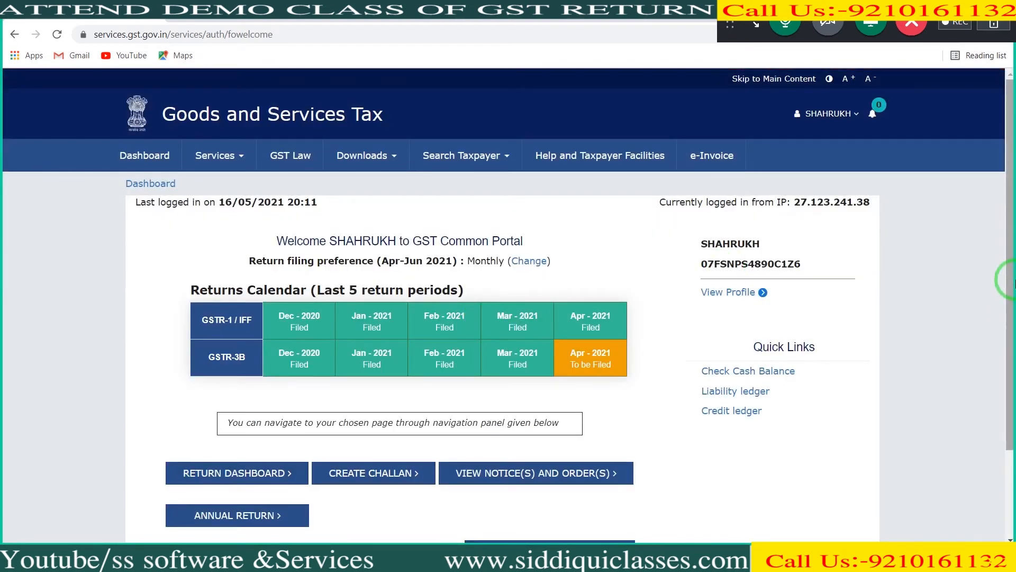
Step: Review the returns calendar and navigation options on the welcome page, and open the return dashboard
drag(1011, 269, 1015, 346)
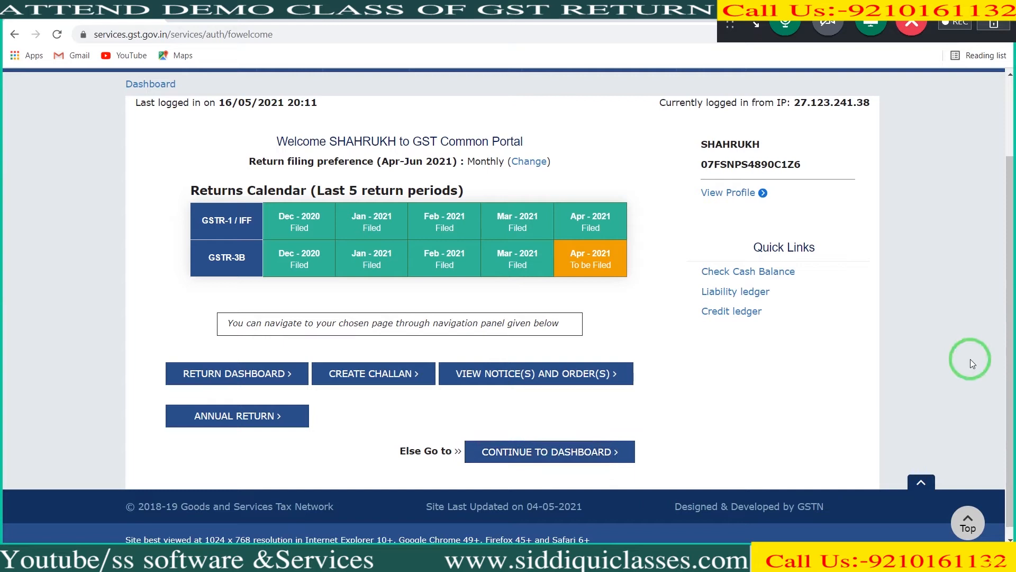
scroll(1008, 336, down, 1)
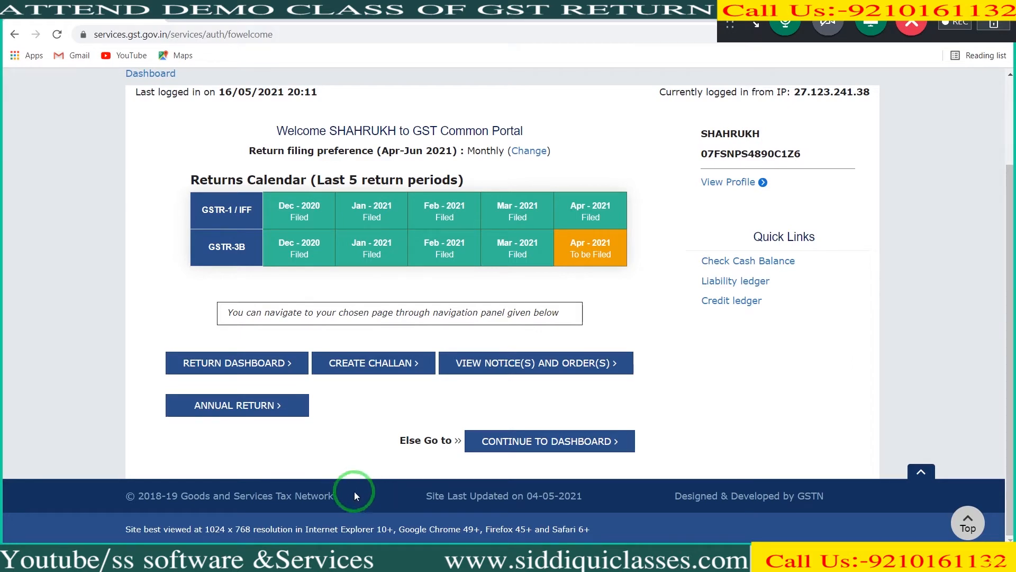
click(245, 363)
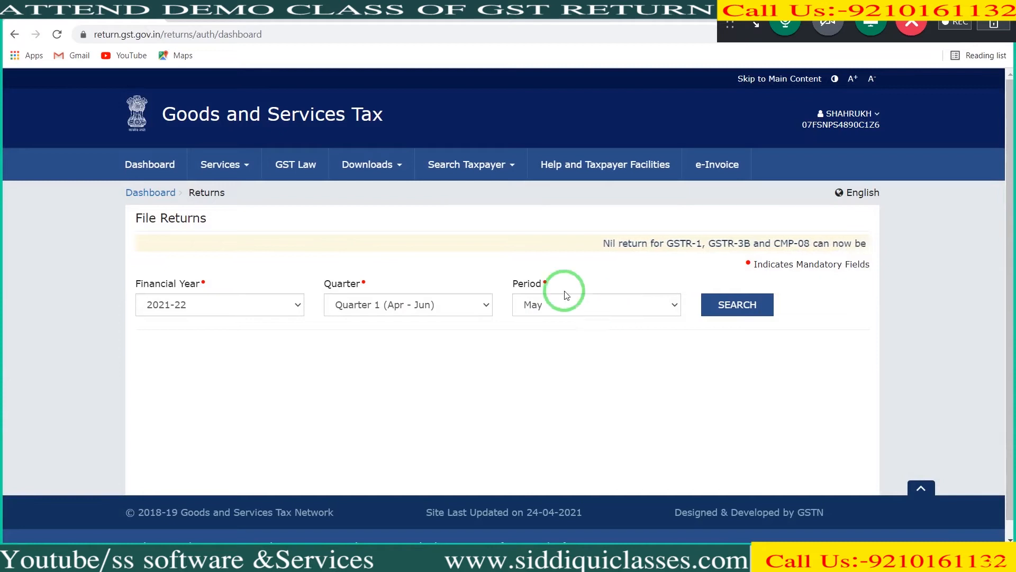
Step: From the main dashboard, review the ledger balances, the annual aggregate turnover and its computation methodology page, and return to the ledger balances
click(151, 193)
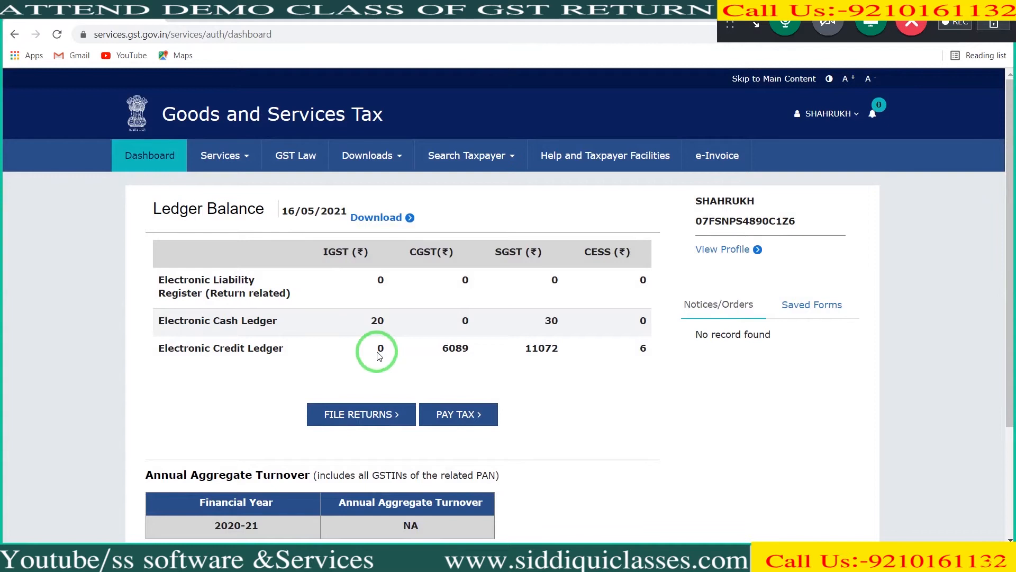
drag(1003, 236, 1008, 341)
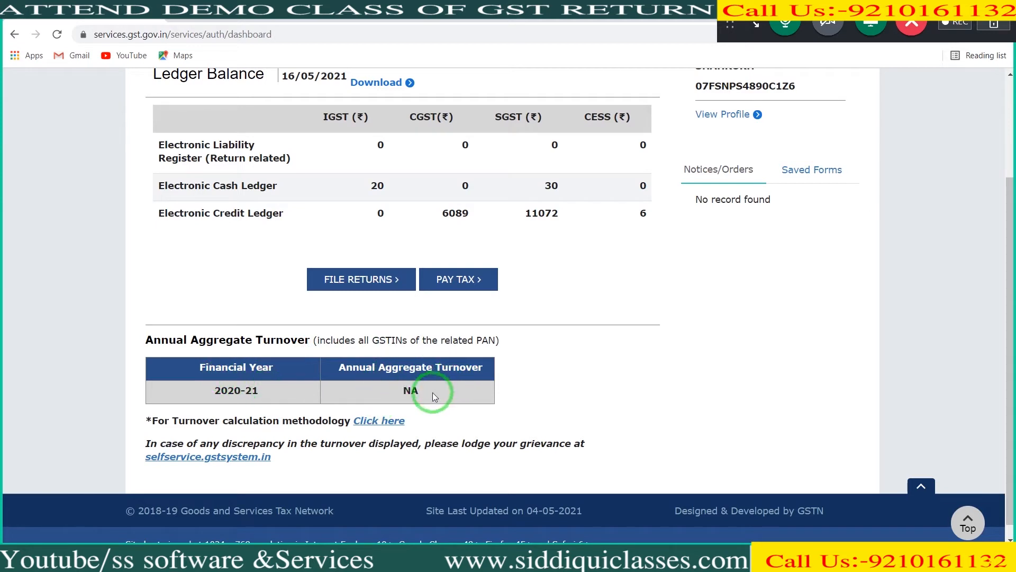
click(379, 421)
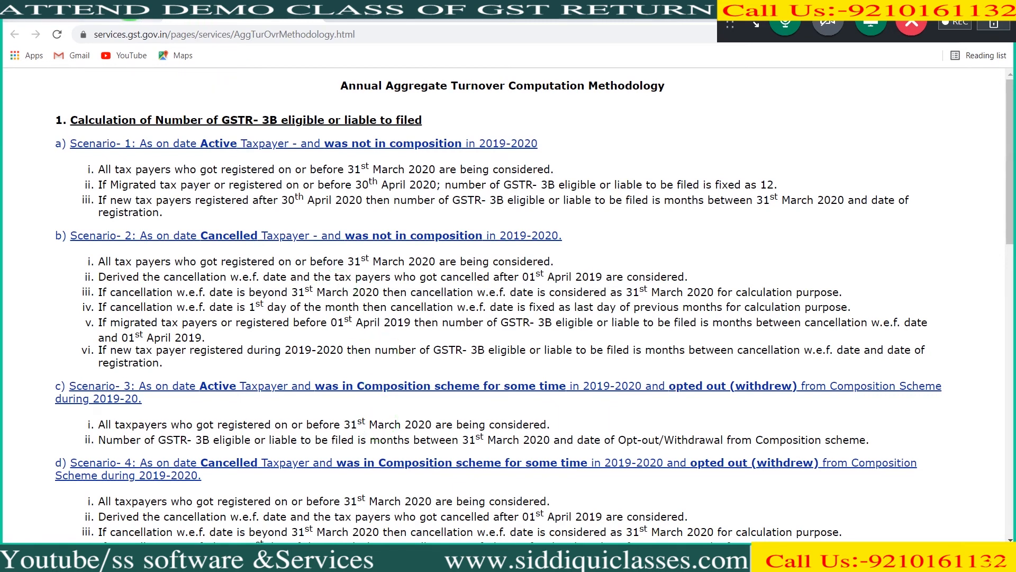
click(129, 5)
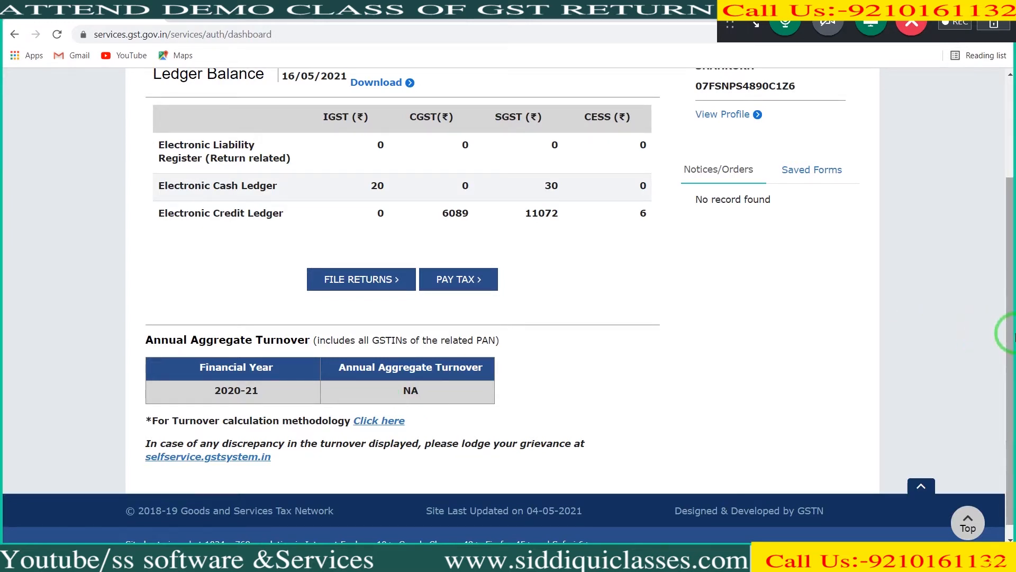
drag(1012, 335, 1008, 255)
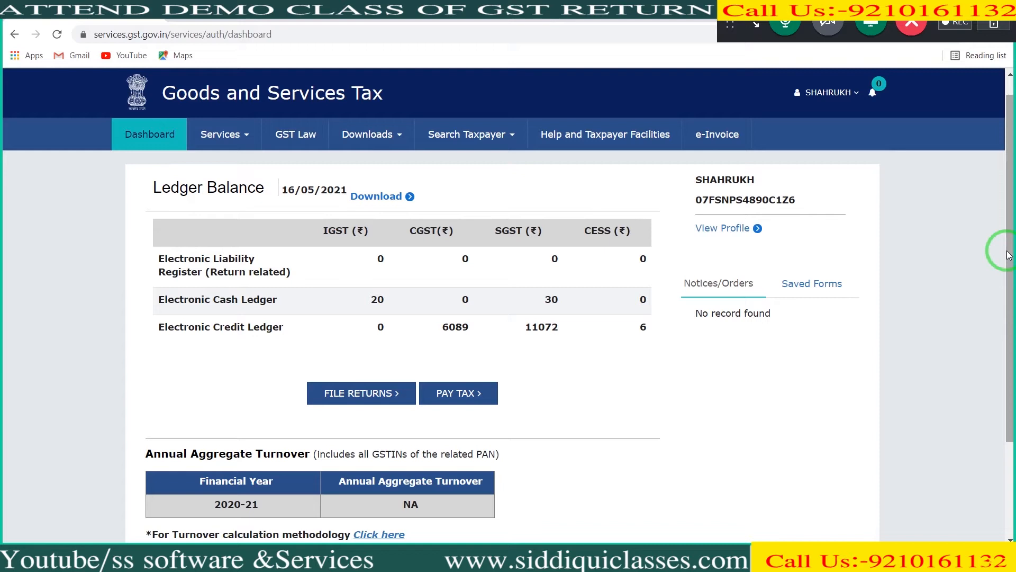
Step: Look over the registration services and open the Application for Filing Clarifications
click(247, 134)
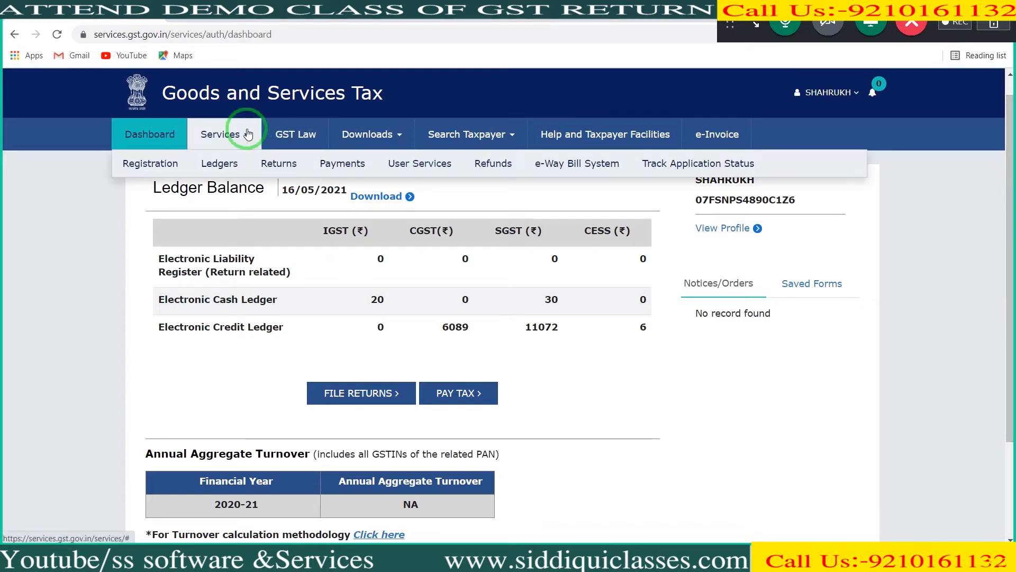
click(158, 166)
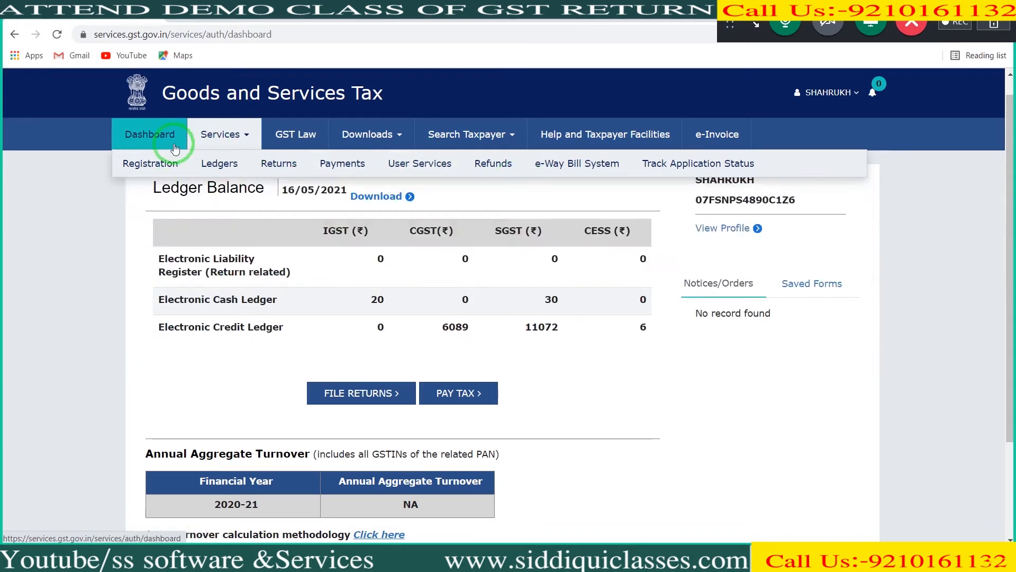
mouse_move(327, 173)
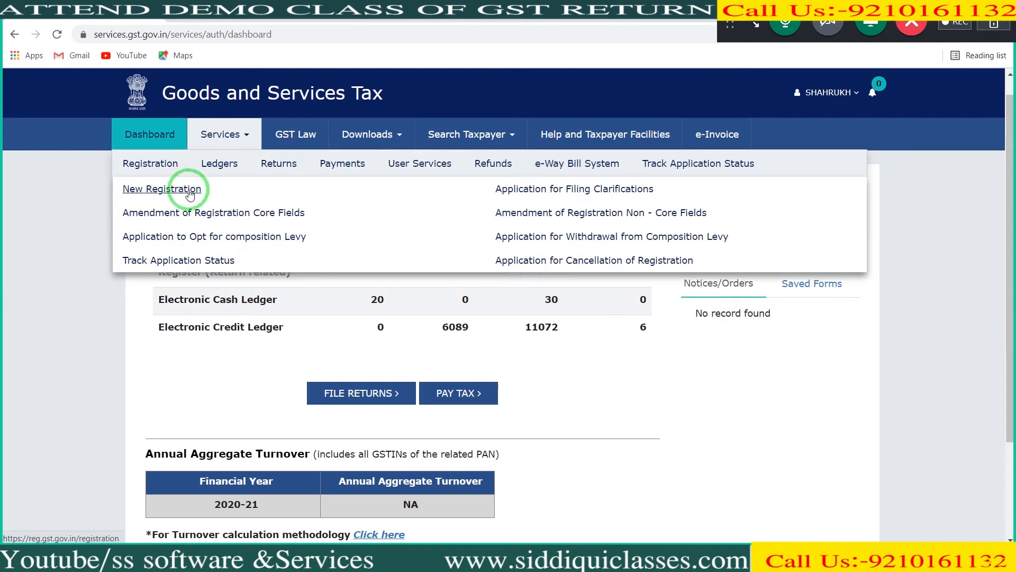
mouse_move(215, 175)
mouse_move(159, 167)
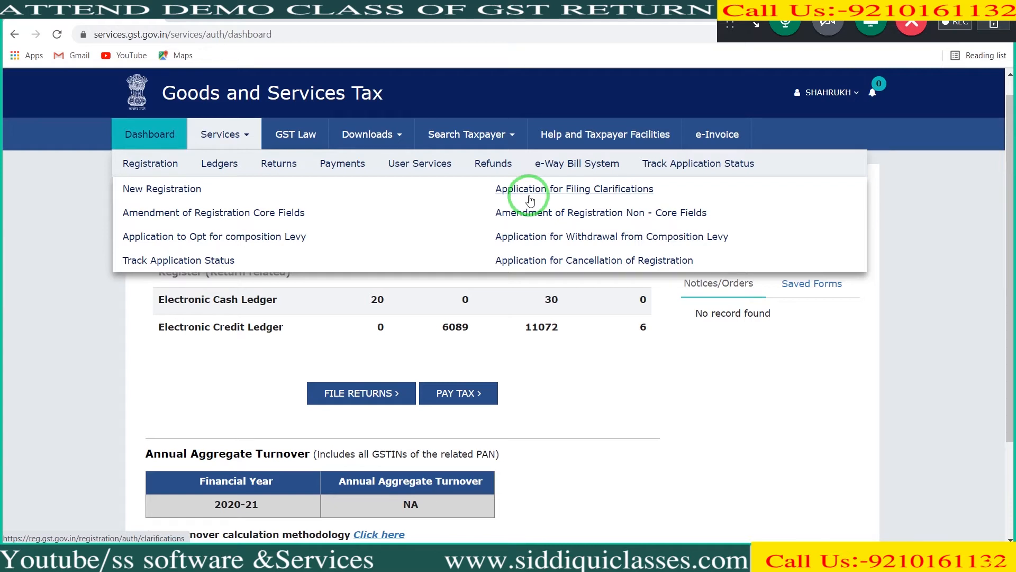
click(529, 196)
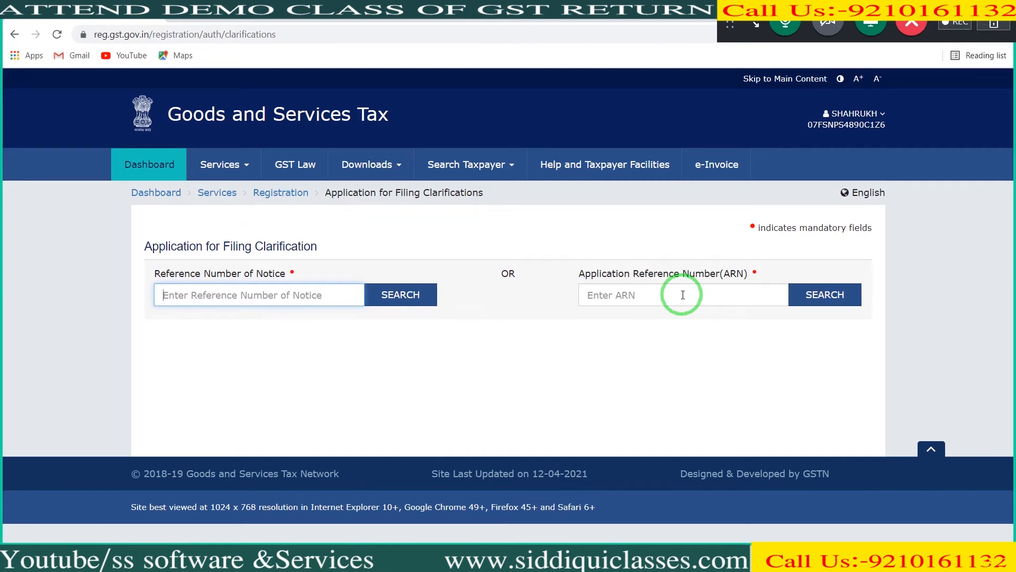
Step: Look over the registration services again and open the Amendment of Registration Core Fields application
click(254, 174)
click(158, 195)
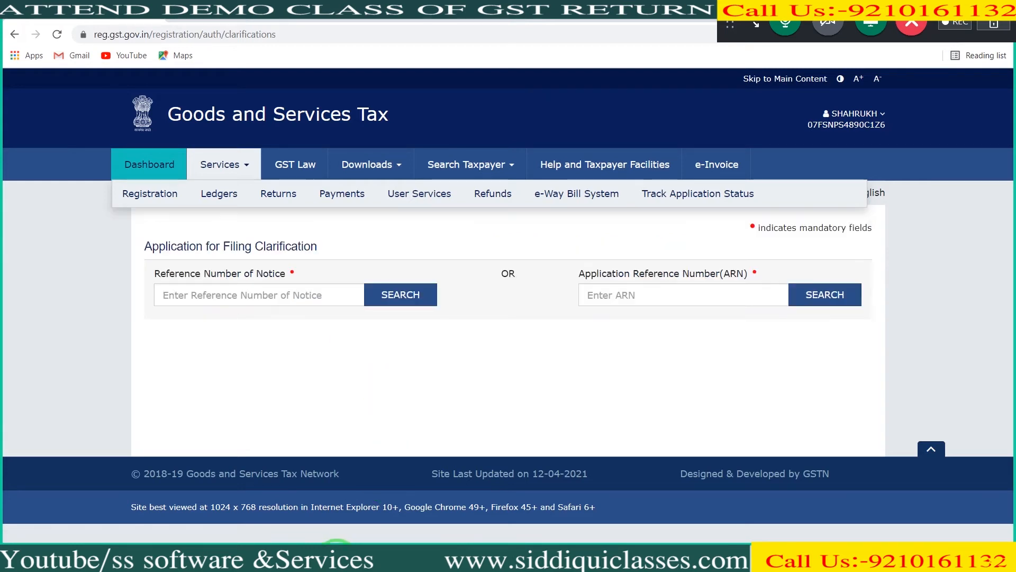
mouse_move(337, 560)
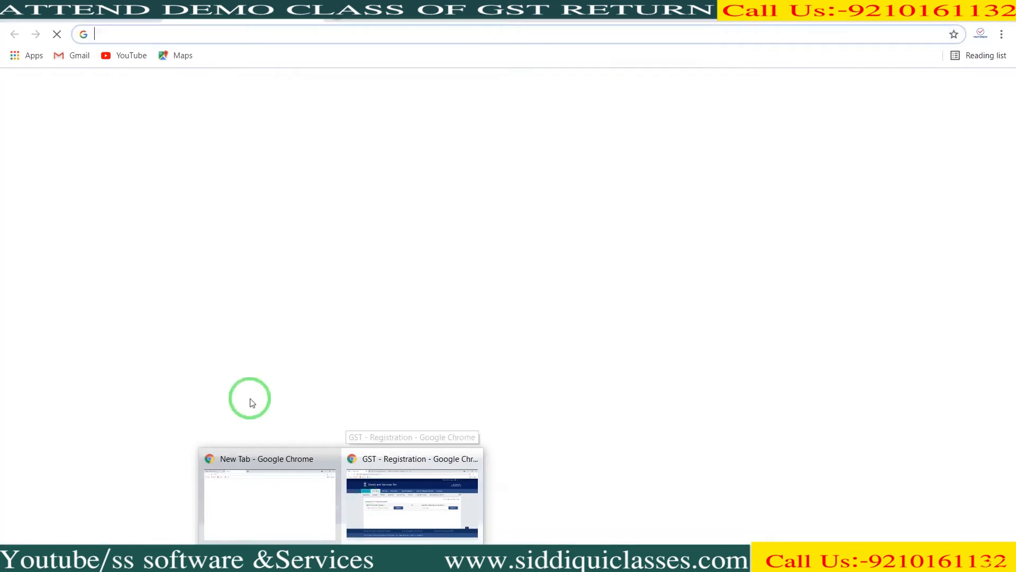
mouse_move(158, 208)
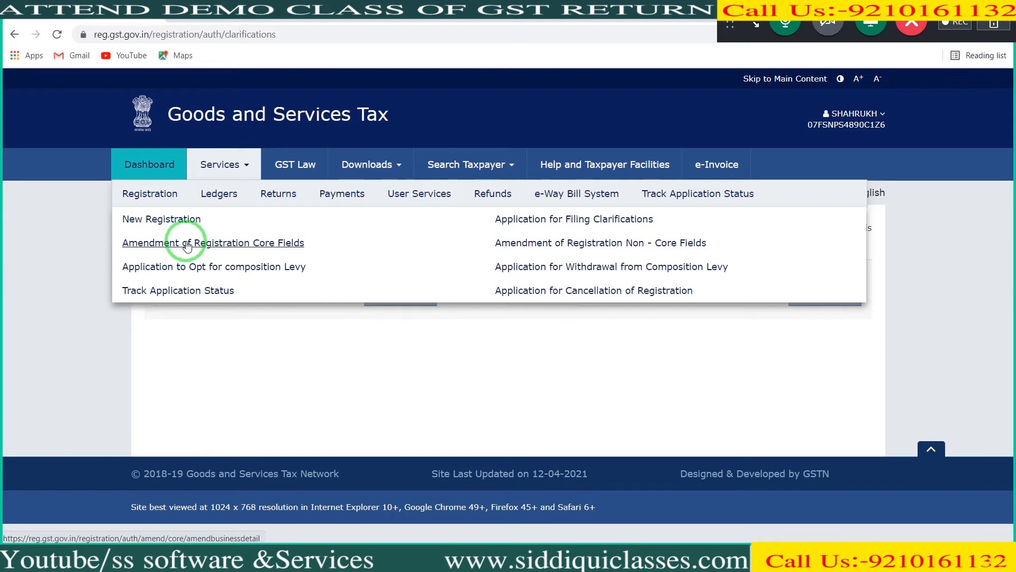
click(186, 243)
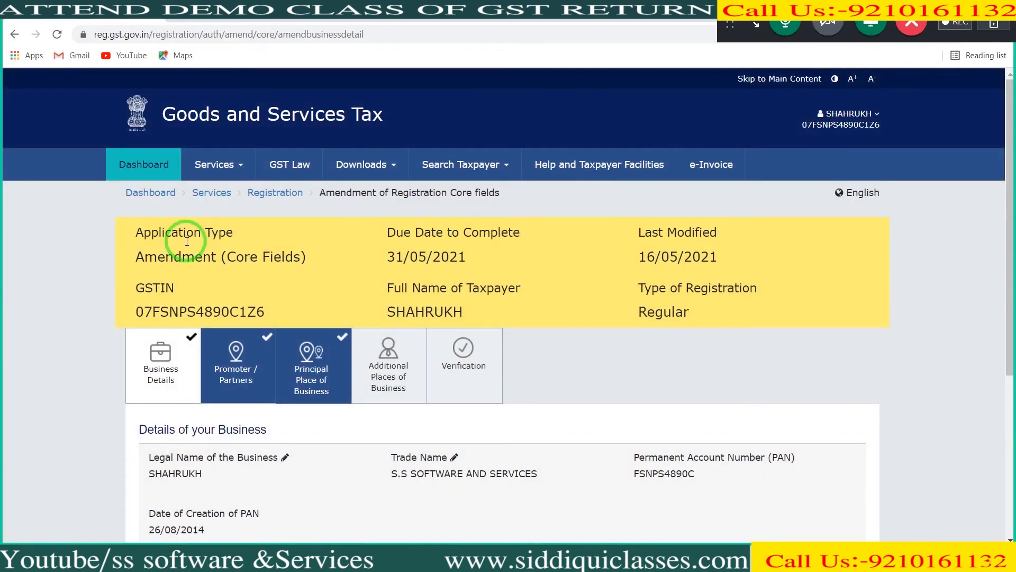
Step: Review the core-fields amendment's business details, promoters, additional places of business and verification sections
drag(1010, 183, 1010, 271)
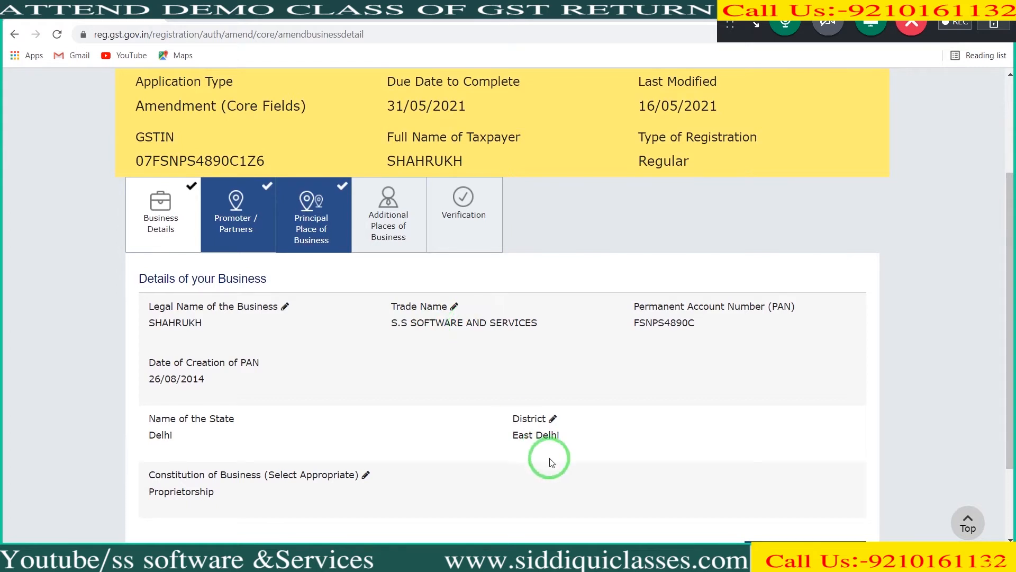
click(225, 236)
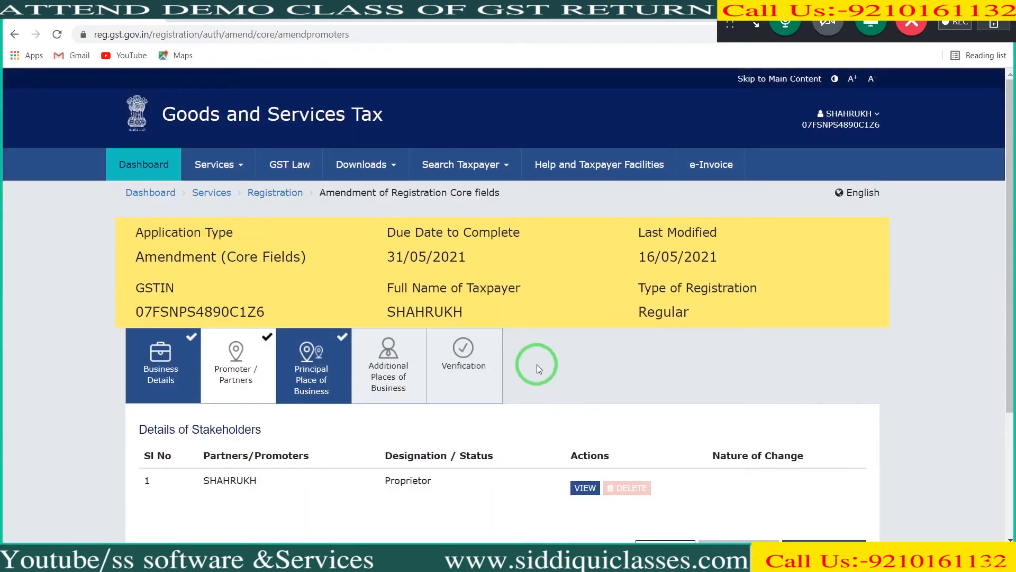
click(408, 365)
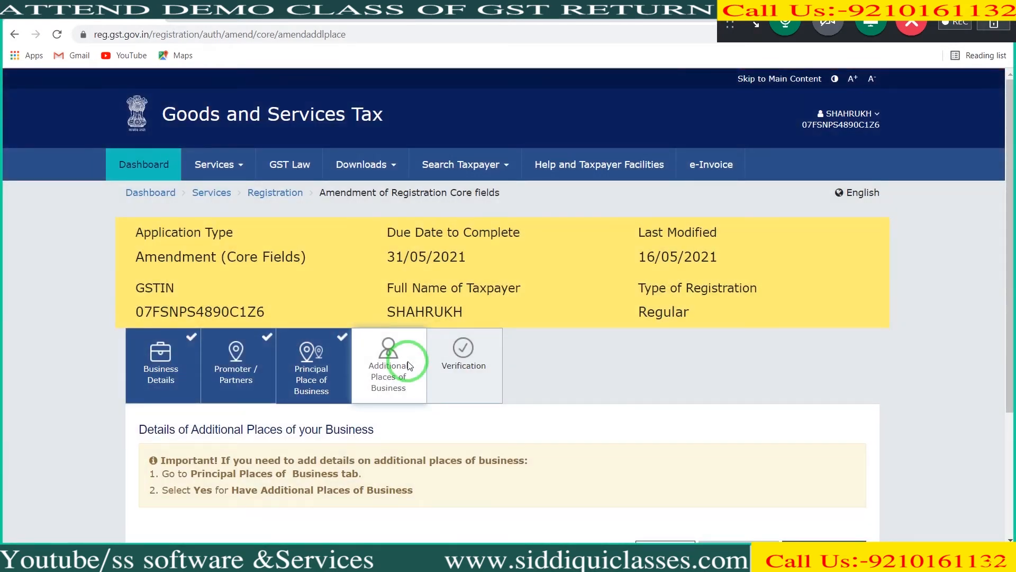
drag(1015, 271, 1013, 312)
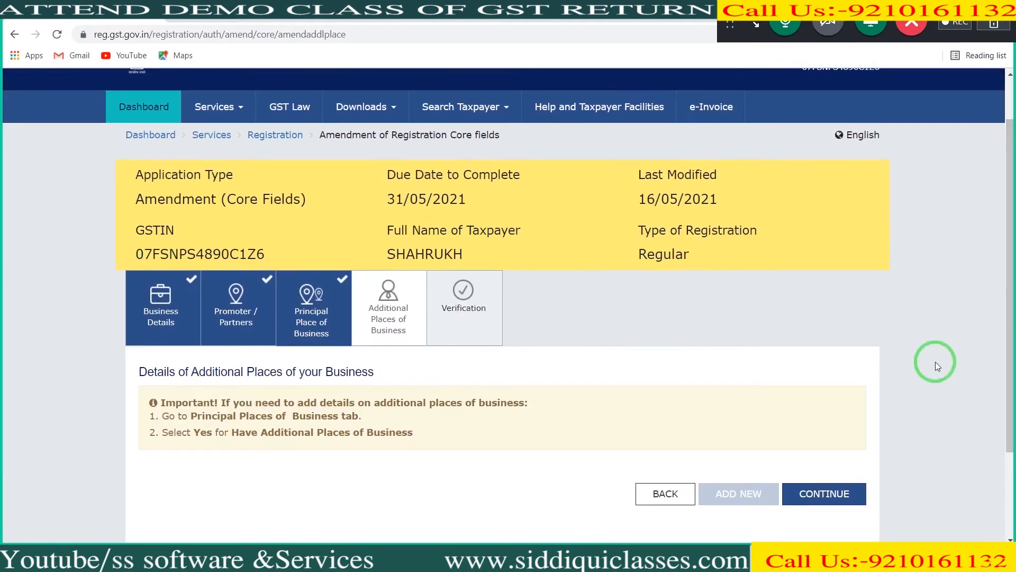
click(488, 301)
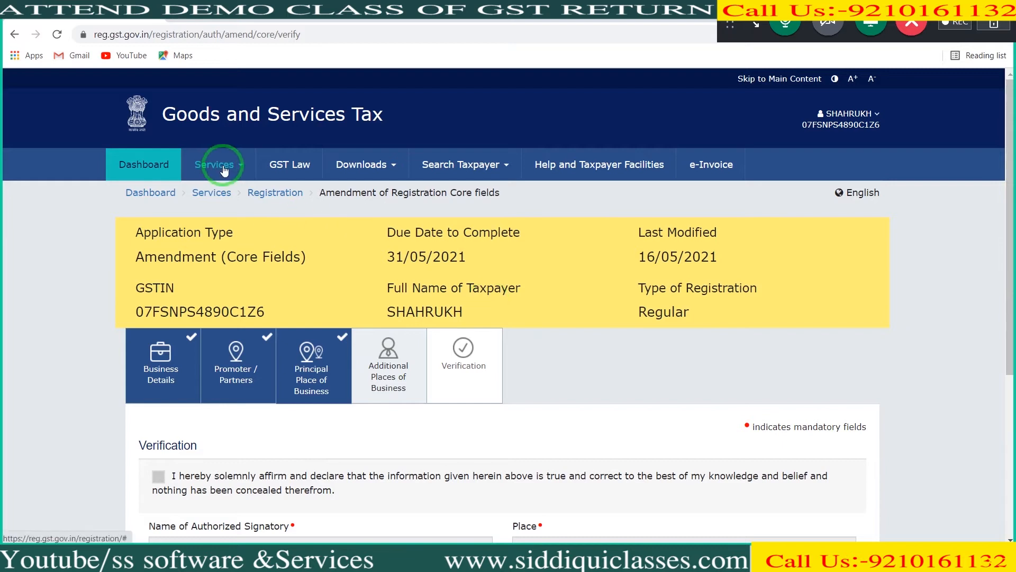
Step: Open the Amendment of Registration Non-Core Fields application and view its business details and Promoter / Partners section
mouse_move(223, 168)
mouse_move(148, 192)
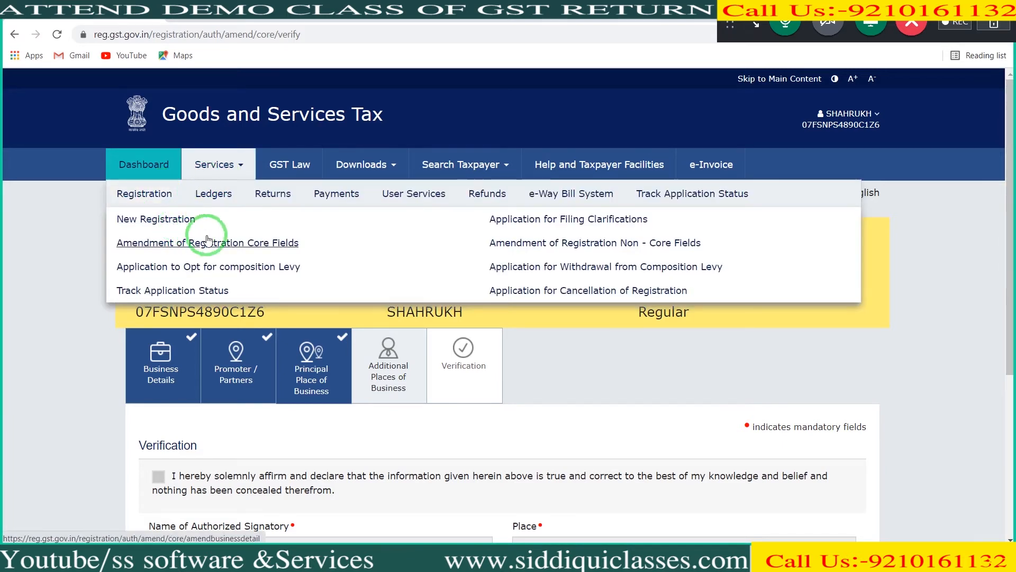
click(496, 253)
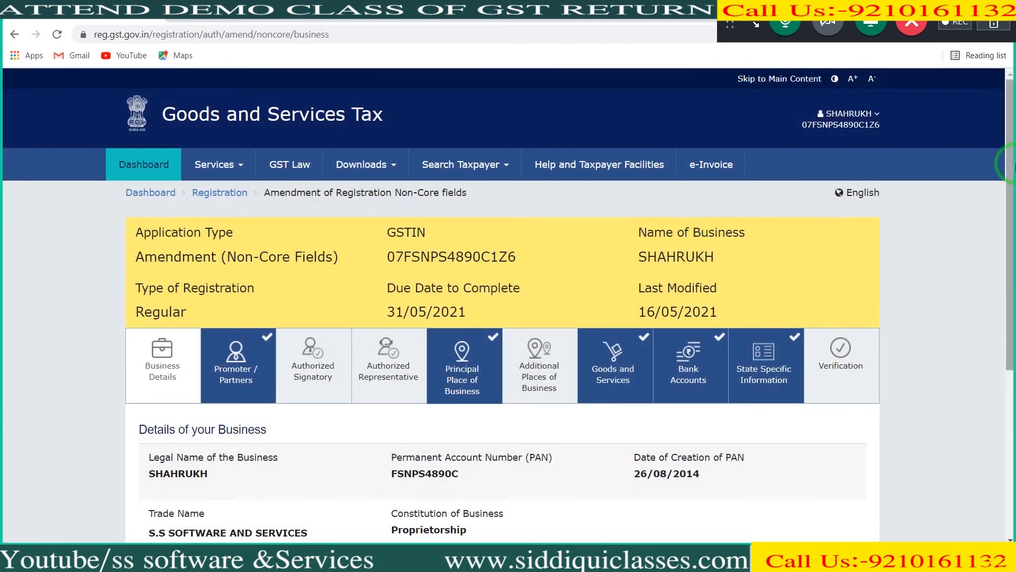
drag(1012, 166, 1012, 290)
click(230, 160)
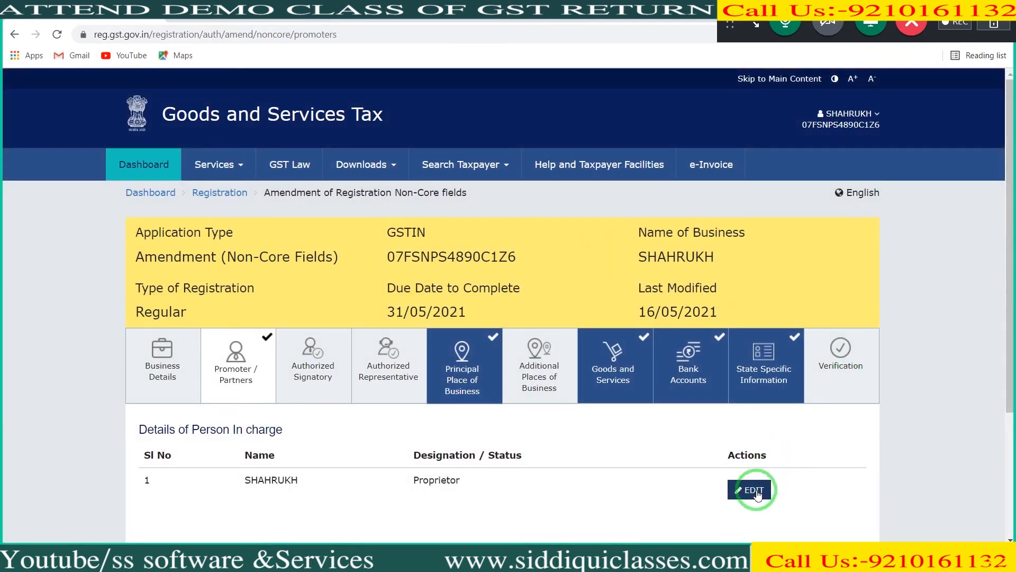
Step: Review the authorized signatory, principal place of business and bank account details in the non-core amendment
click(317, 387)
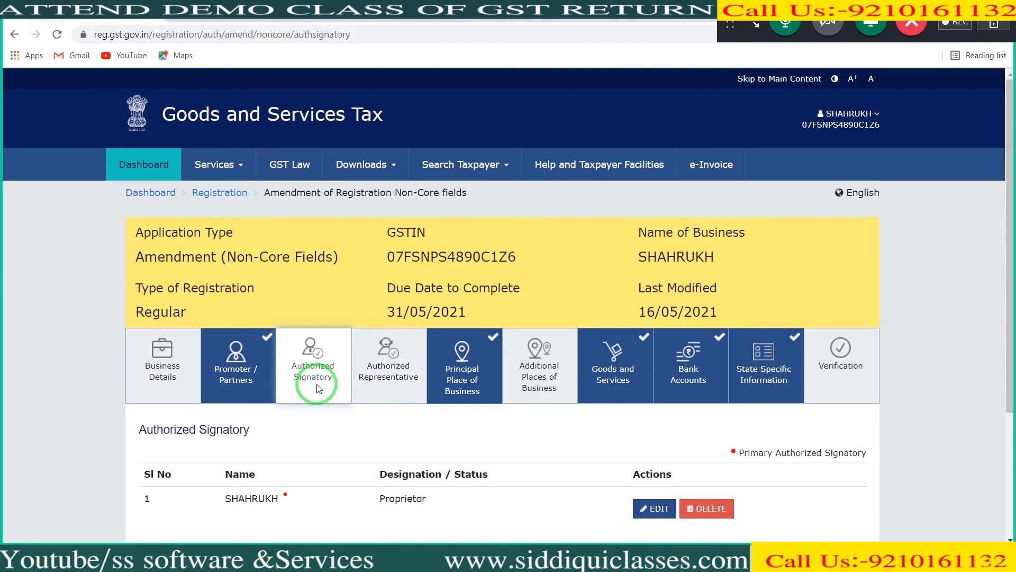
click(485, 365)
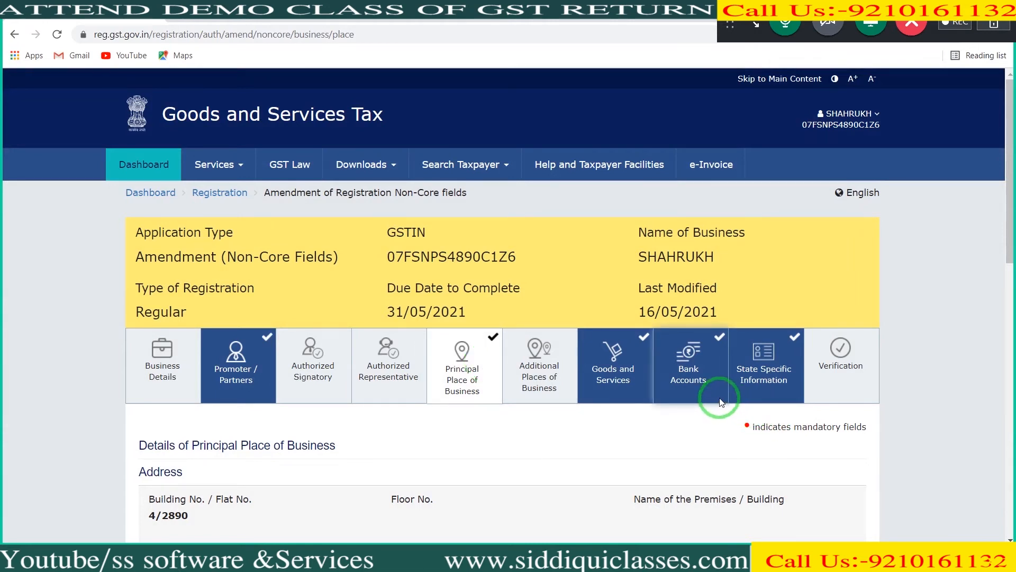
drag(1008, 221, 1012, 257)
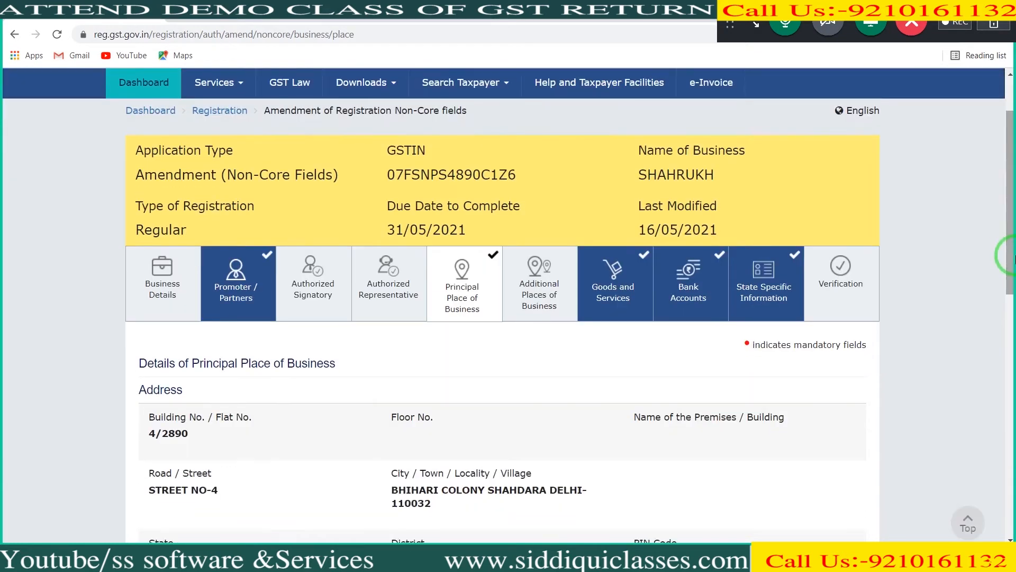
click(715, 305)
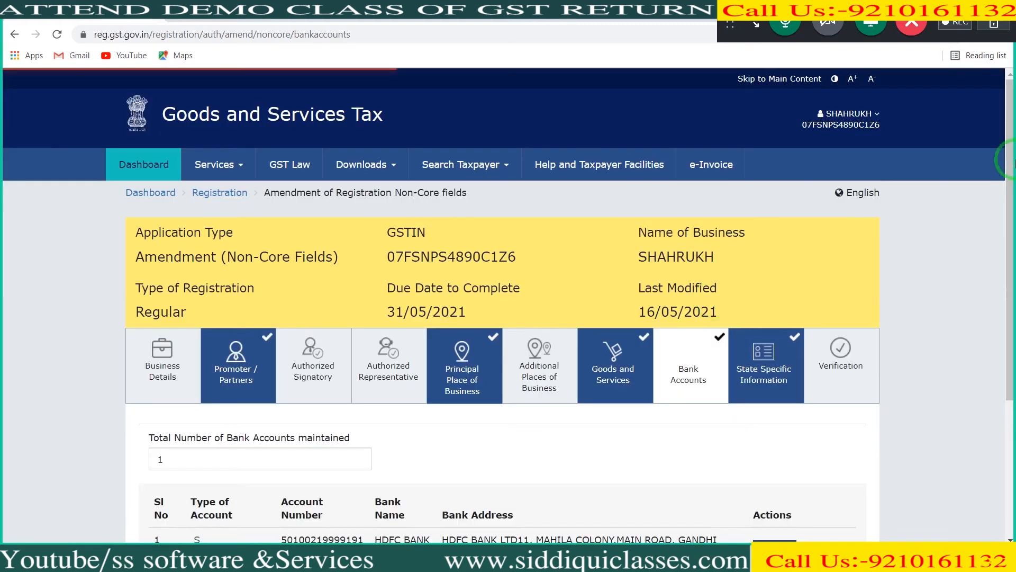
drag(1011, 157, 1012, 228)
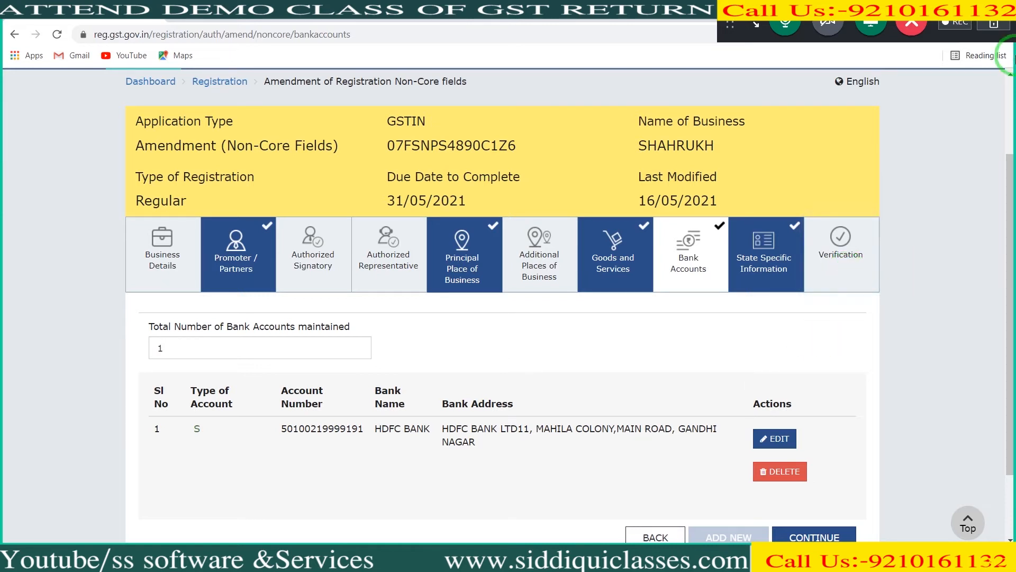
scroll(1012, 92, up, 1)
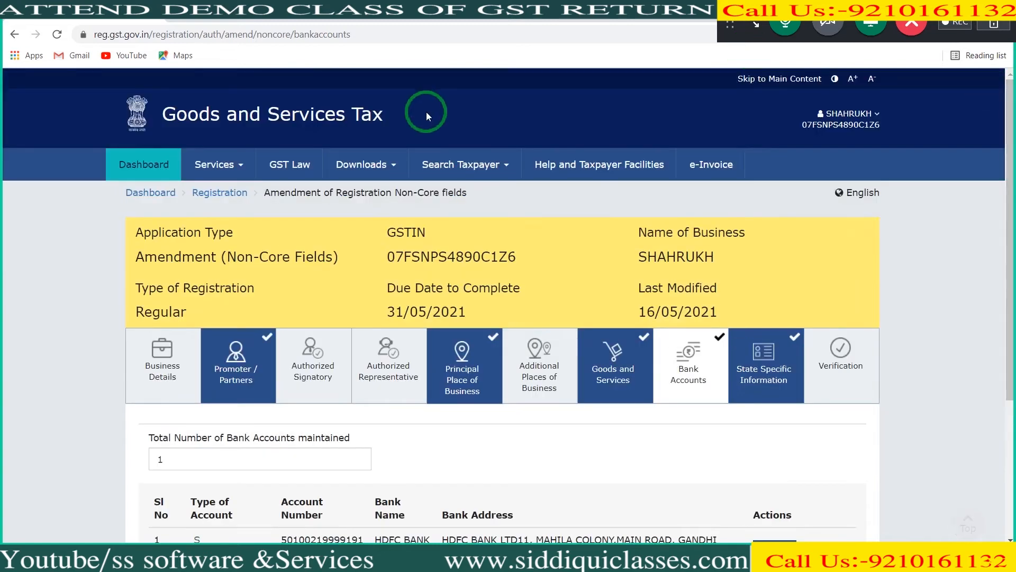
Step: Look through the registration and ledger services, and open the Application for Cancellation of Registration
click(247, 168)
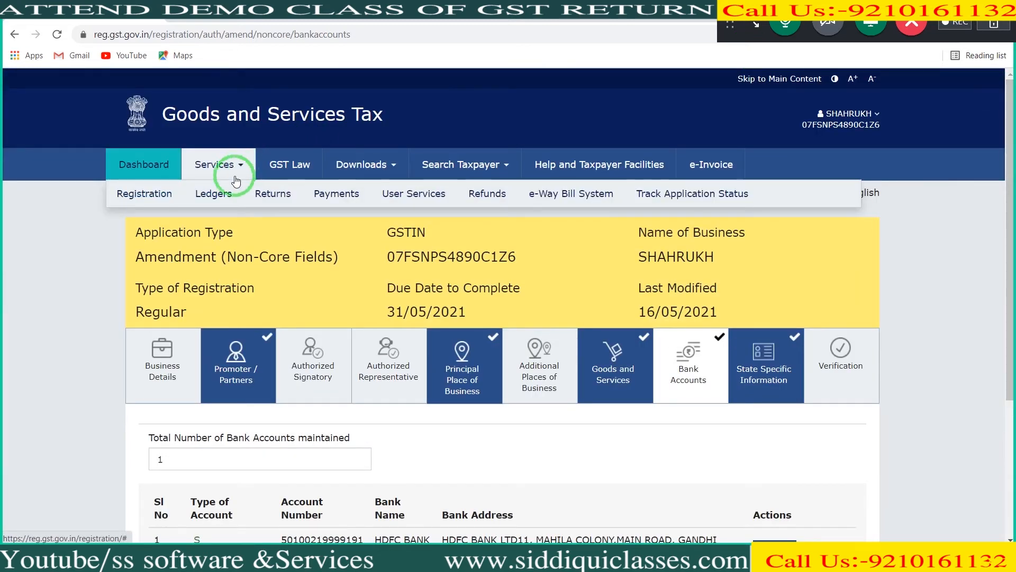
click(159, 195)
click(176, 244)
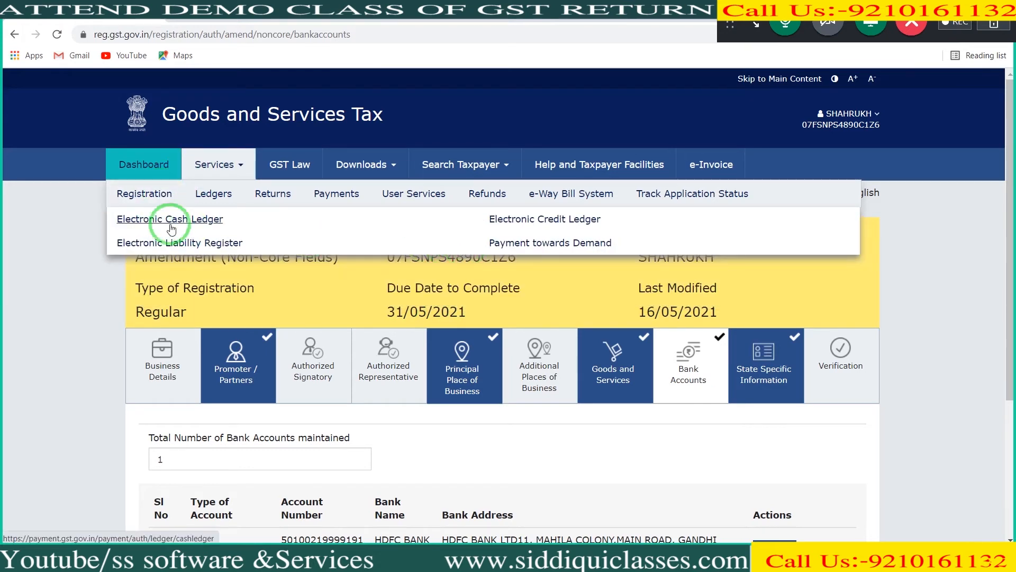
mouse_move(144, 195)
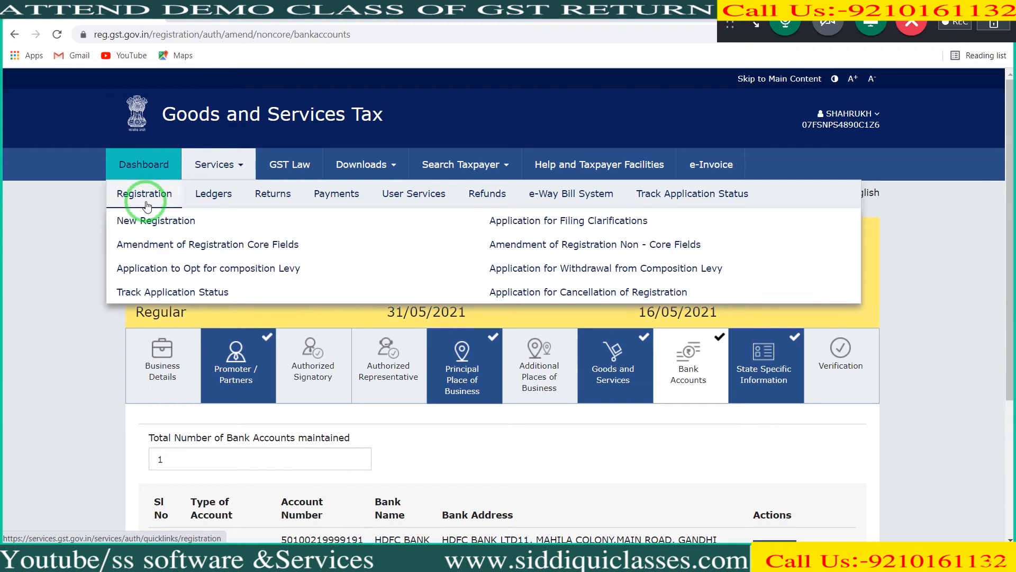
click(491, 291)
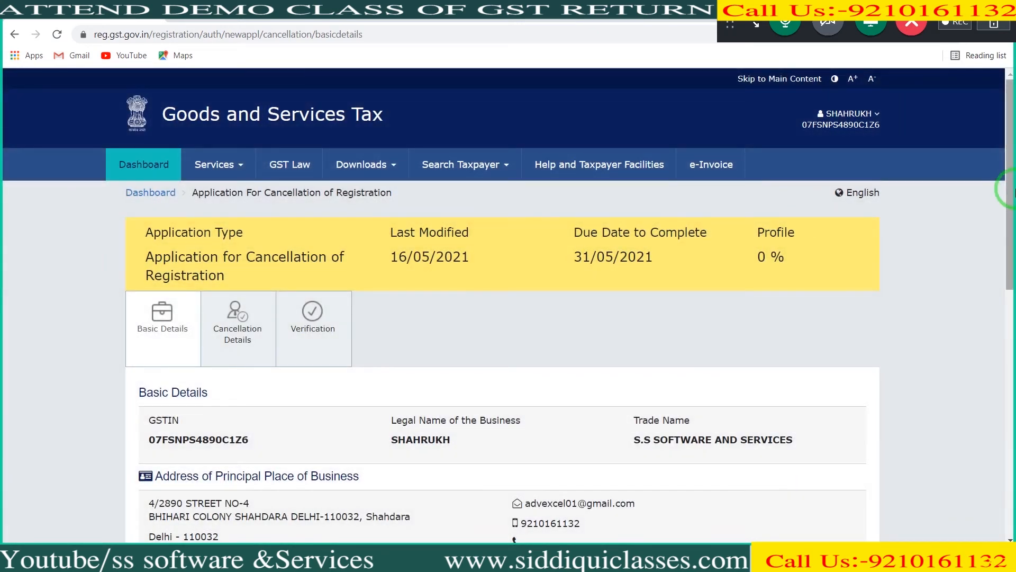
Step: Mark the cancellation application's address for future correspondence as the same as the principal place of business address
drag(1012, 193, 1012, 397)
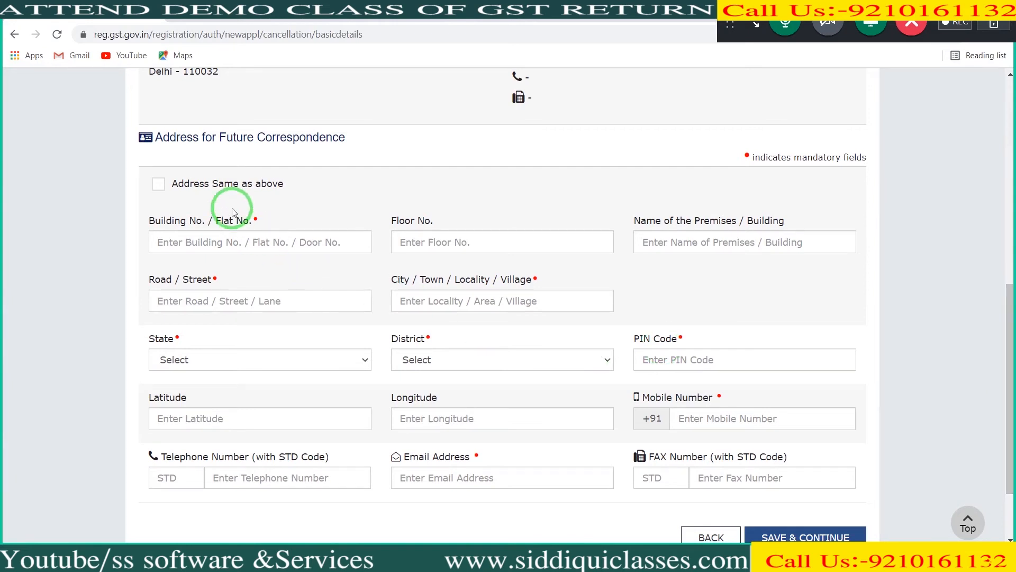
click(226, 190)
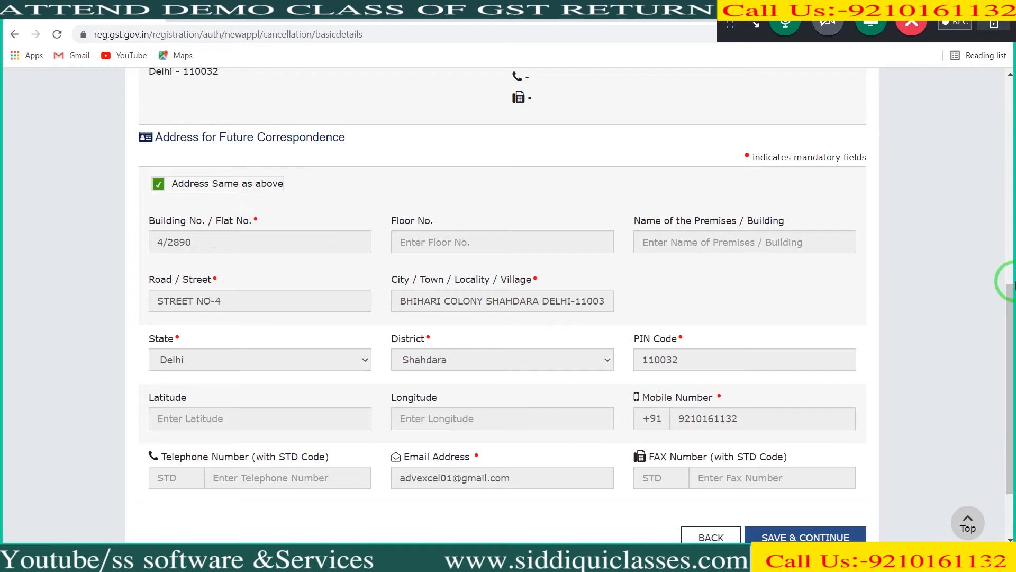
click(1012, 284)
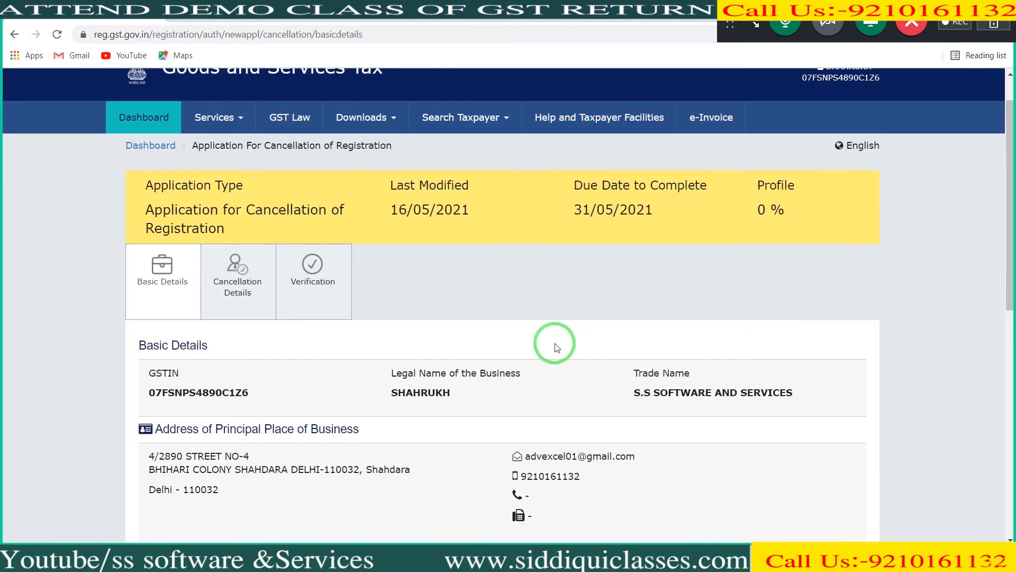
Step: Open the Cancellation Details section without saving the basic details, and select Death of Sole Proprietor as the reason for cancellation
click(219, 305)
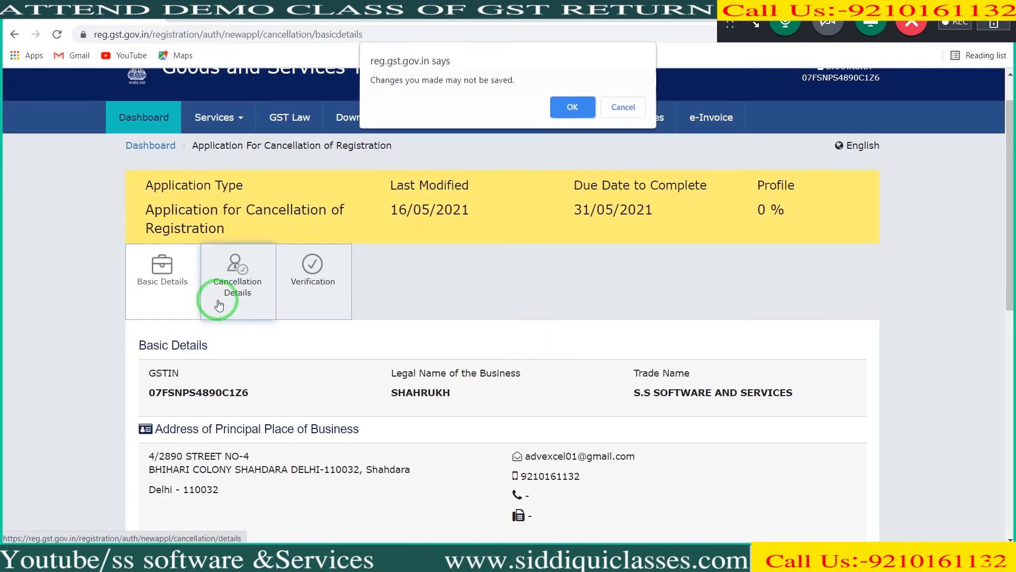
click(573, 104)
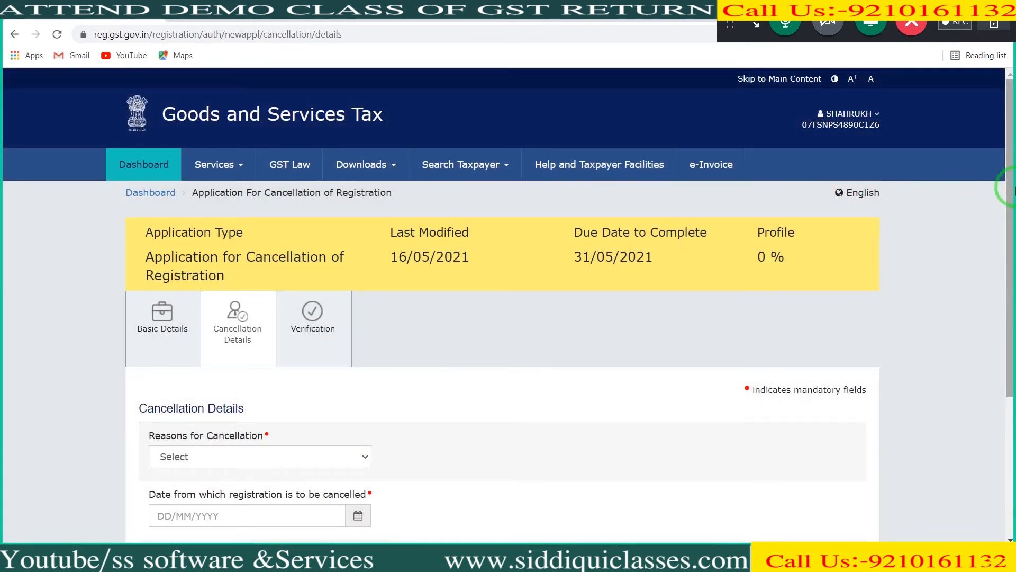
drag(1013, 189, 1013, 307)
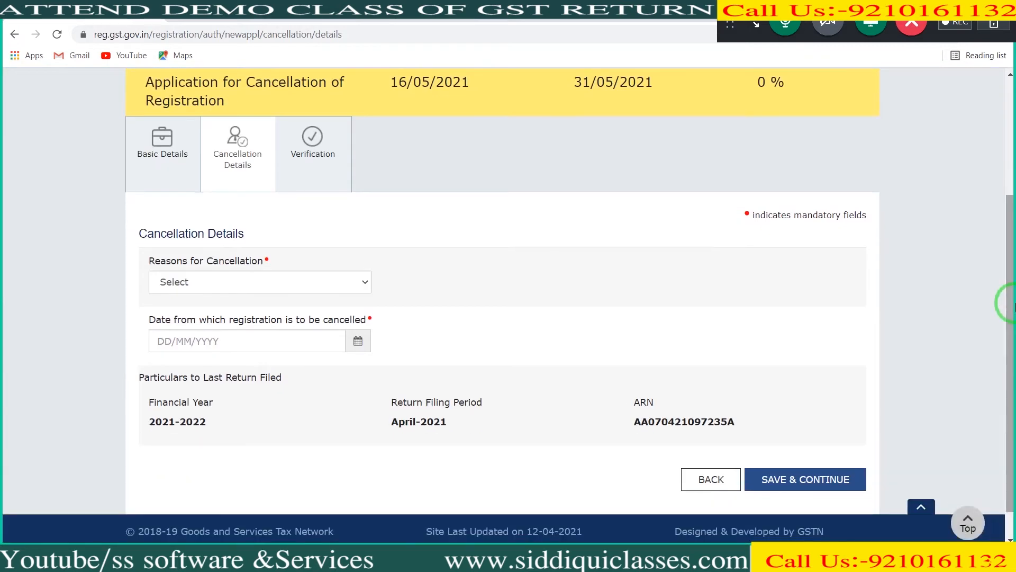
click(363, 286)
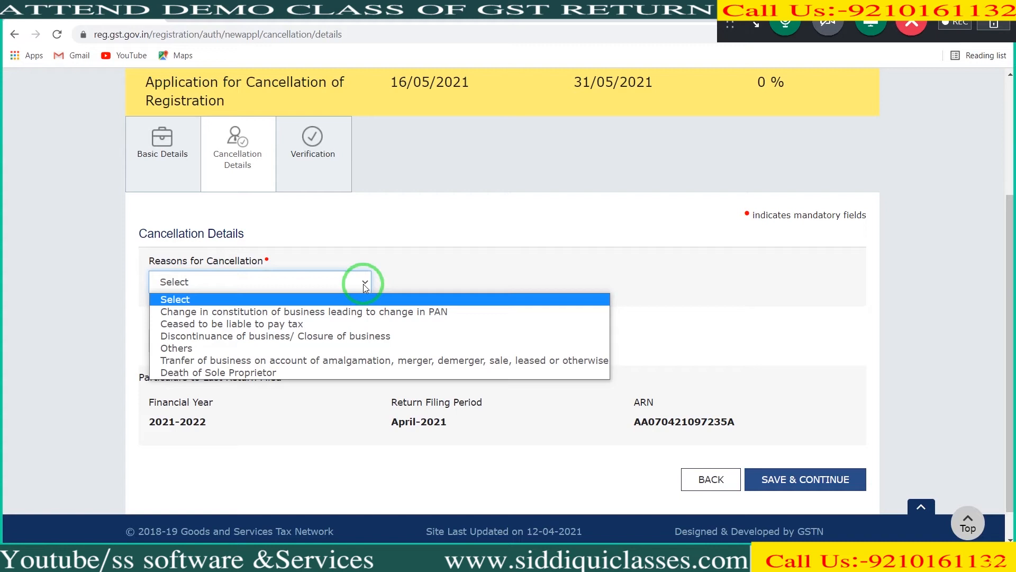
click(345, 374)
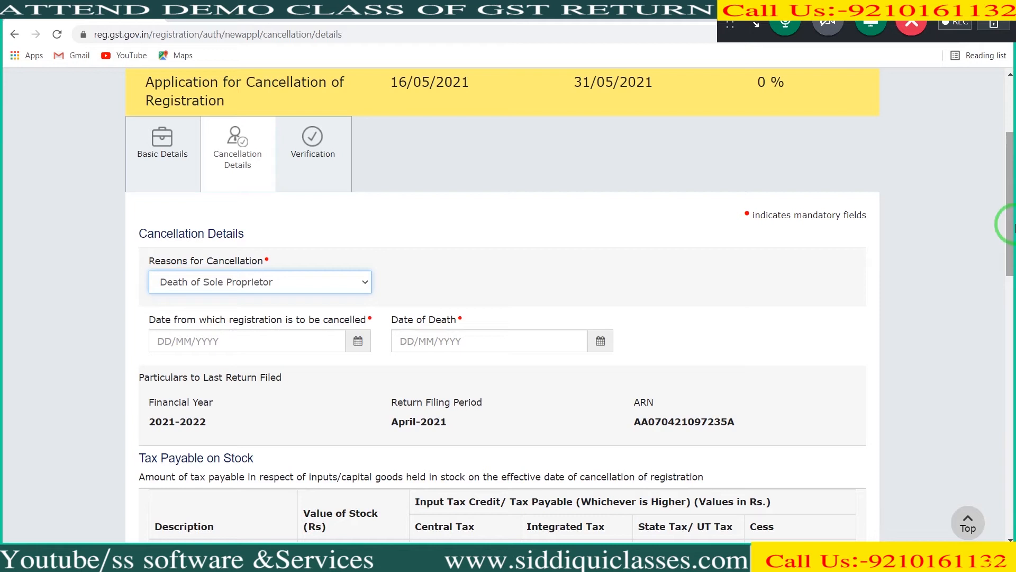
right_click(1011, 471)
click(1004, 370)
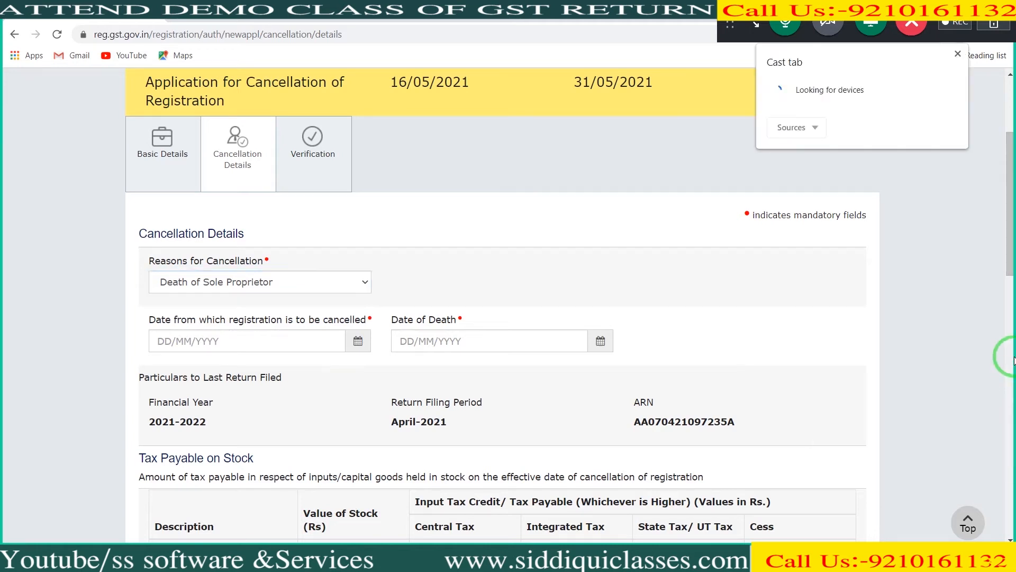
click(958, 54)
Step: Review the cancellation details form down to the document upload, and return to Basic Details, discarding the unsaved changes
drag(1012, 122, 1012, 165)
scroll(1008, 161, up, 3)
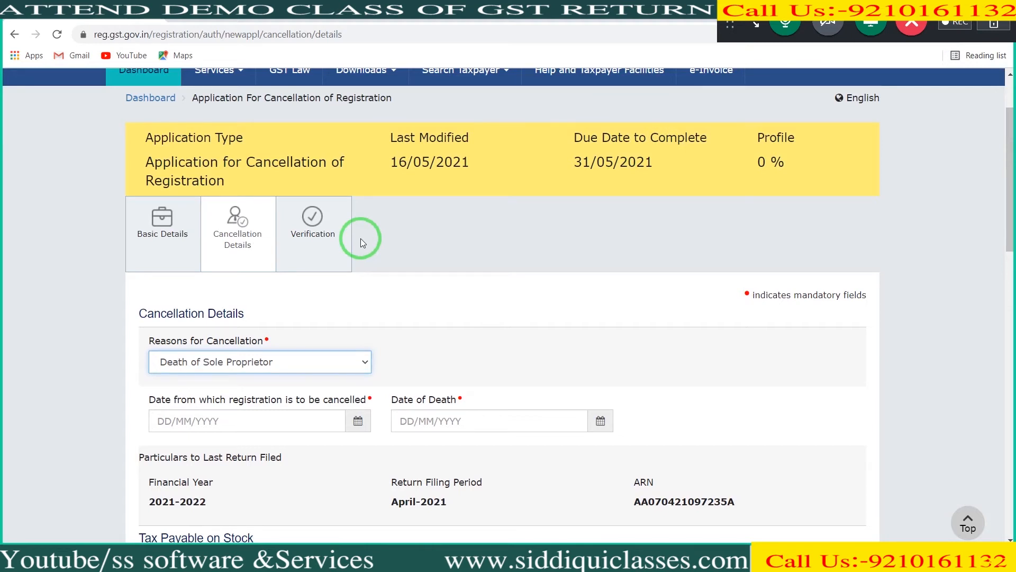
scroll(1009, 476, down, 15)
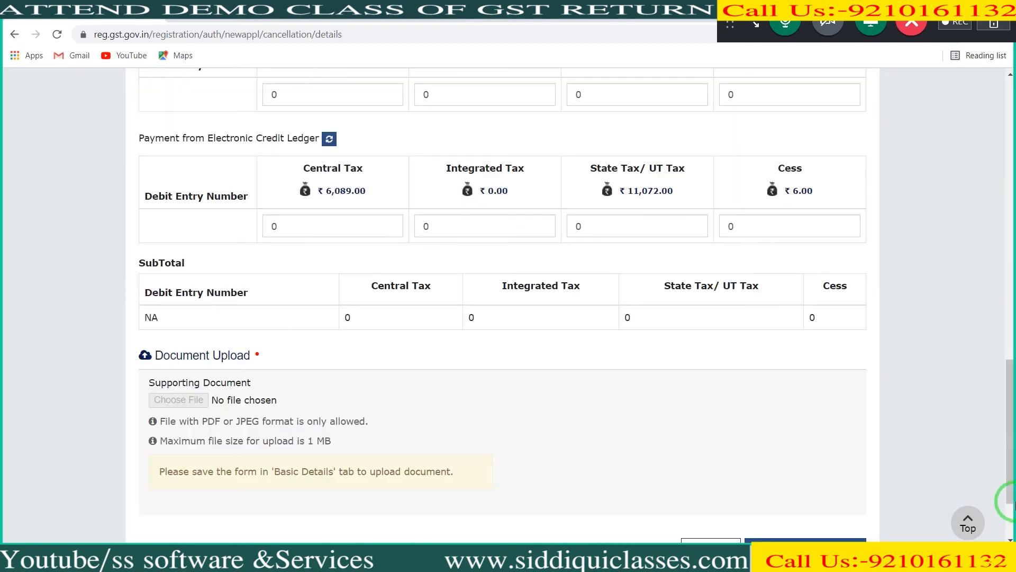
drag(1014, 503, 1014, 536)
click(710, 442)
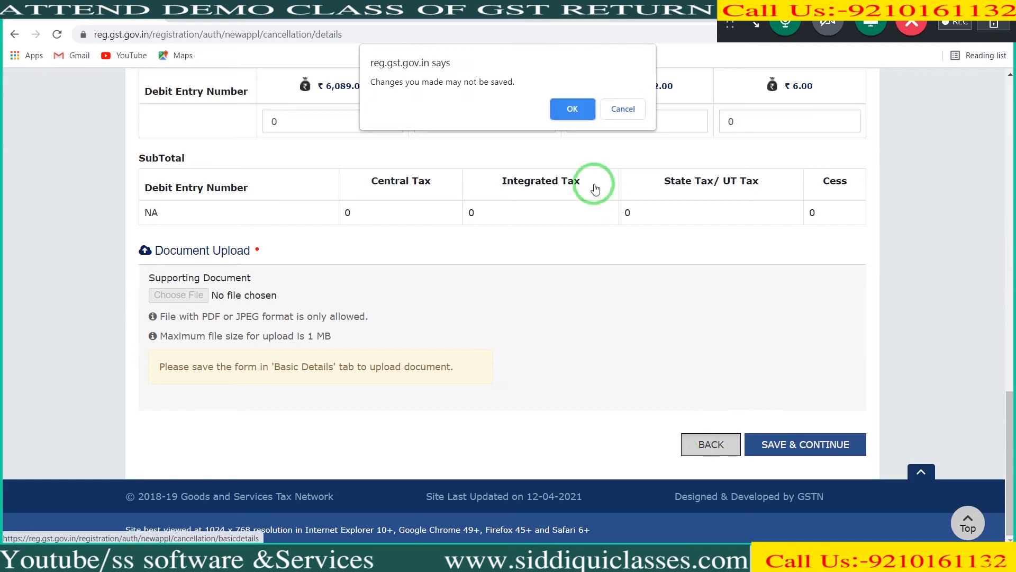
click(568, 102)
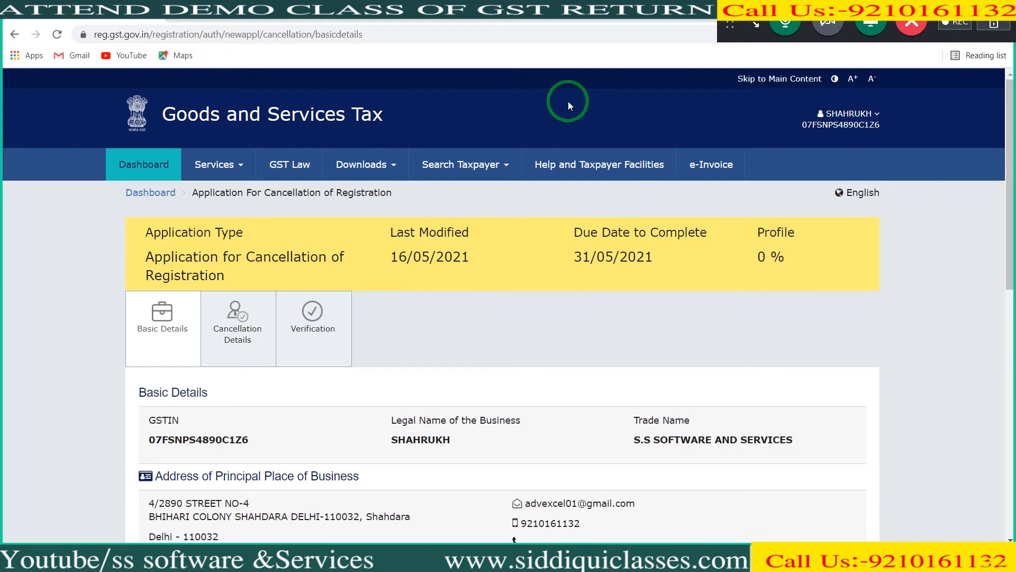
Step: Look through the returns, registration and ledger services, and open the detailed Electronic Cash Ledger
click(248, 161)
mouse_move(270, 193)
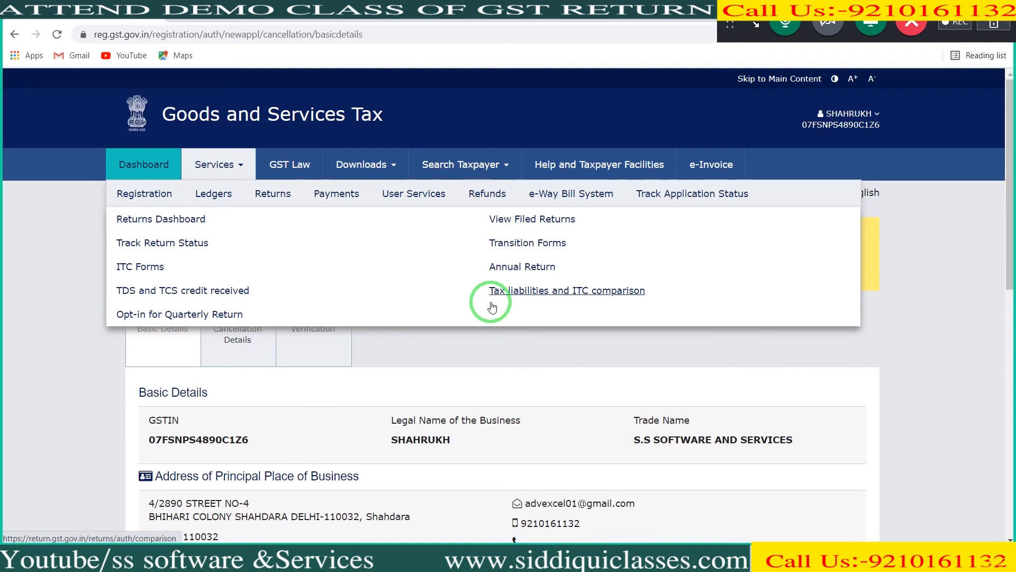
mouse_move(140, 194)
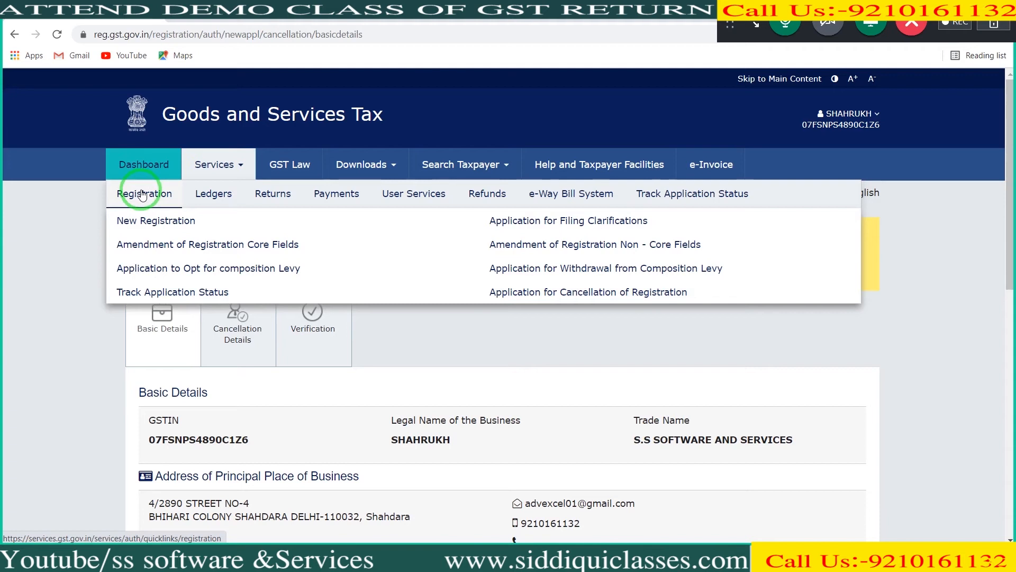
mouse_move(203, 201)
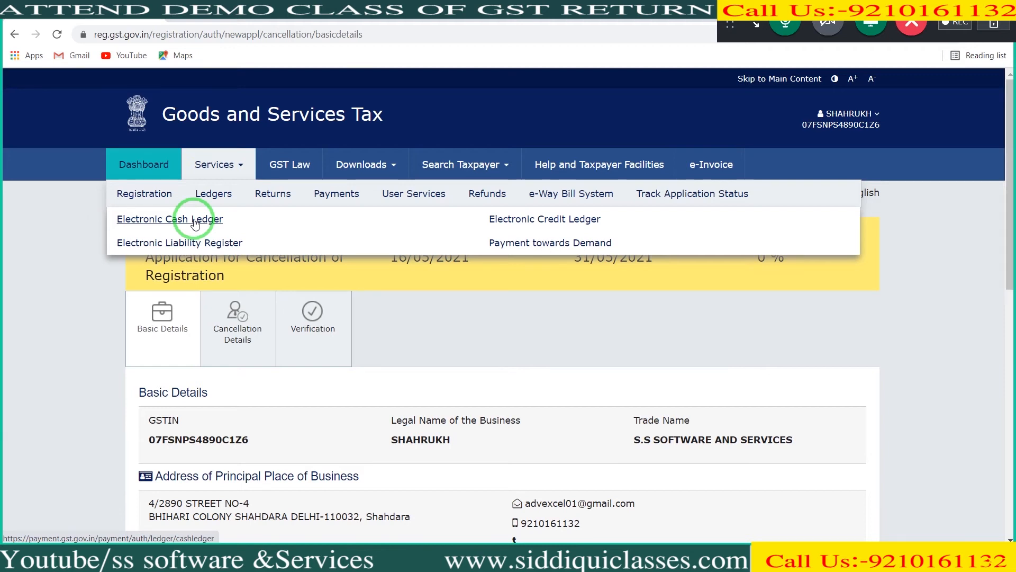
click(193, 220)
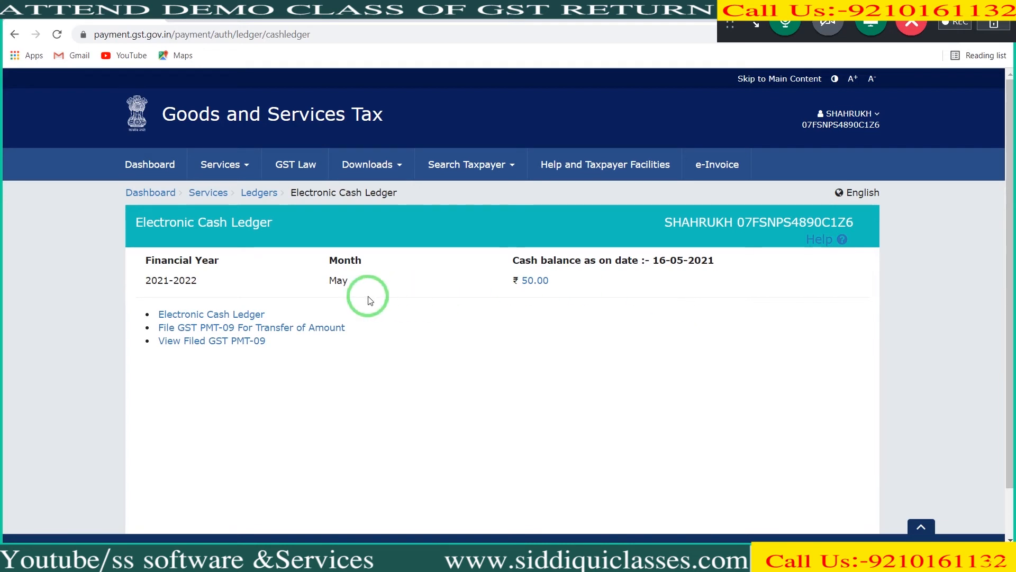
click(248, 316)
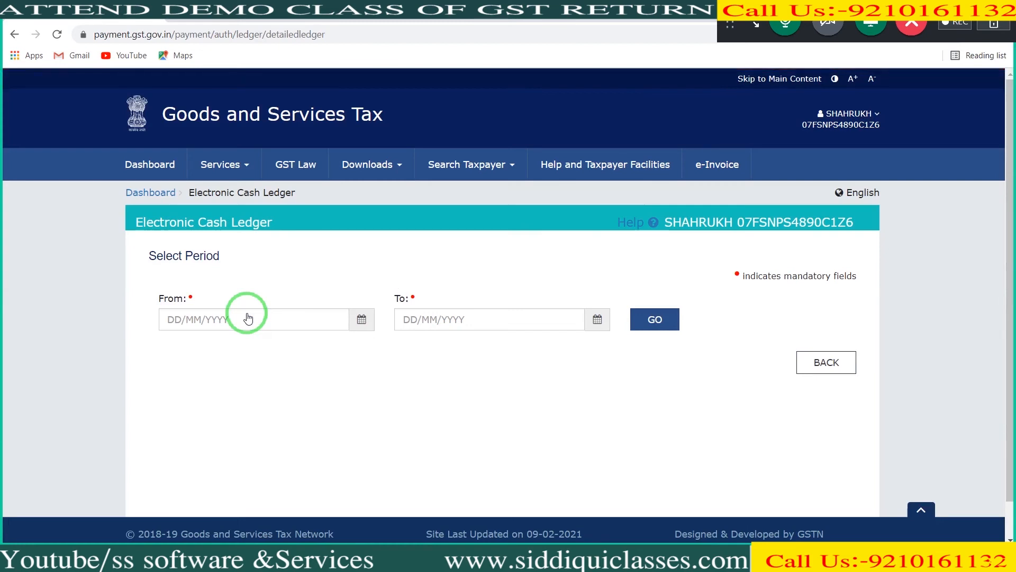
Step: Display the Electronic Cash Ledger details for the period from 01/01/2021 to 20/04/2021
click(247, 318)
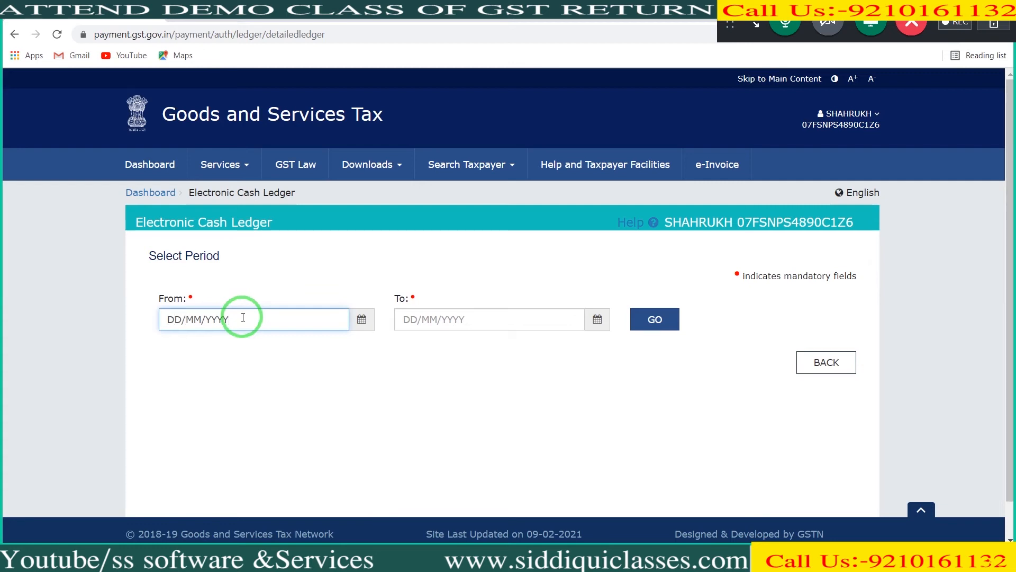
text(01/01/202)
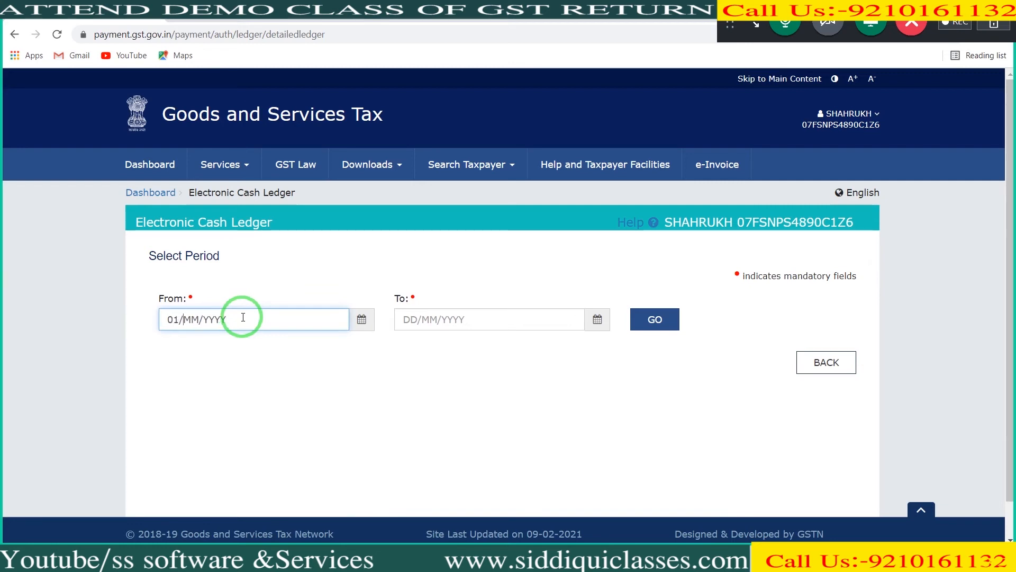
text(1)
key(Tab)
text(20/04/202)
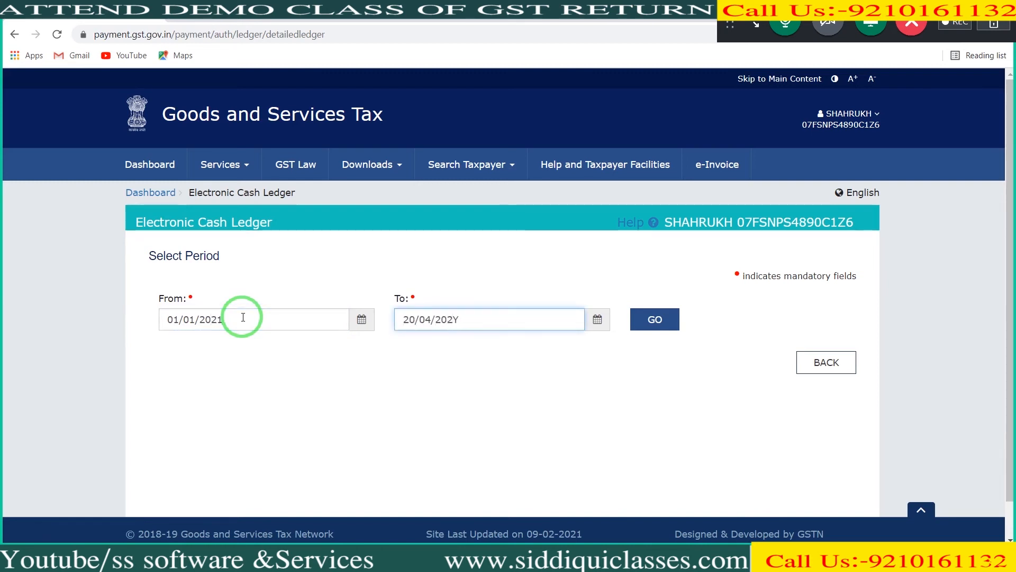
text(1)
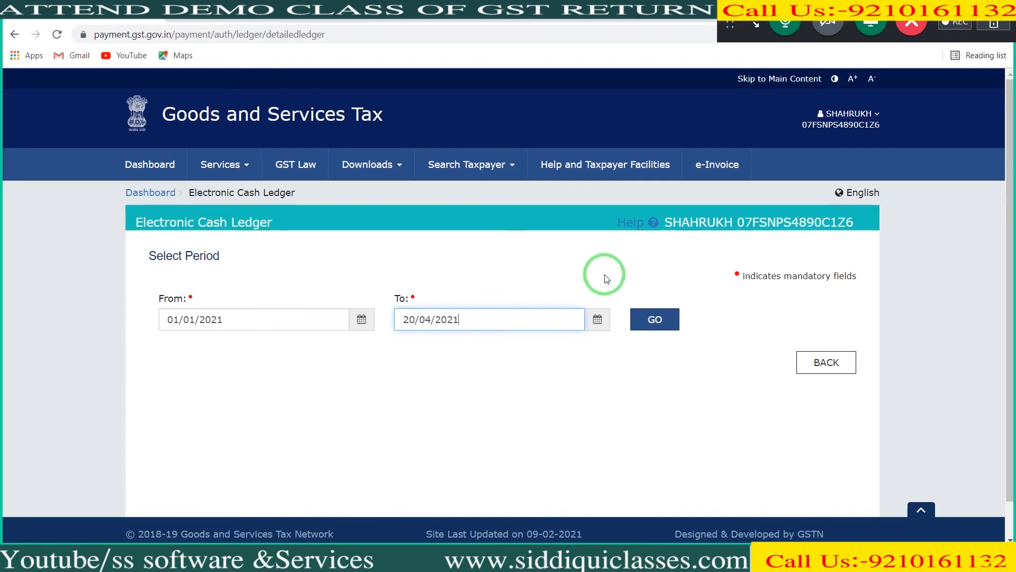
click(655, 320)
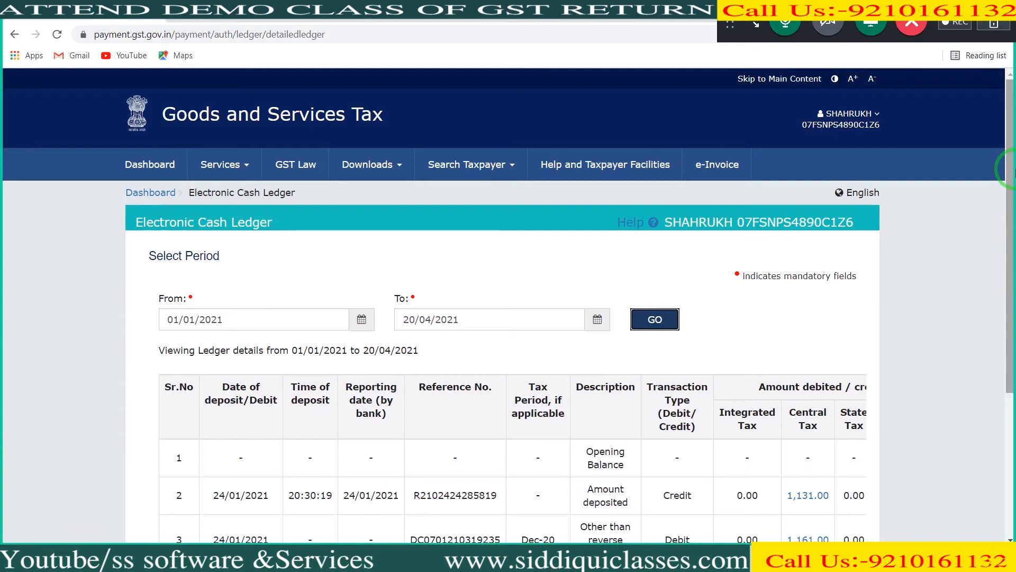
Step: Save the displayed cash ledger details as an Excel file
drag(1012, 171, 1014, 296)
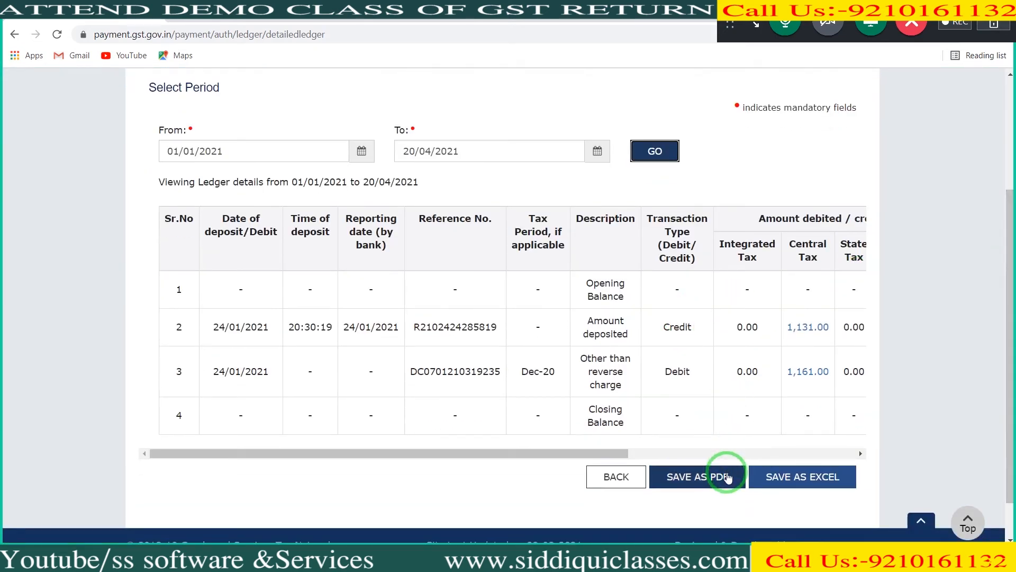
click(766, 479)
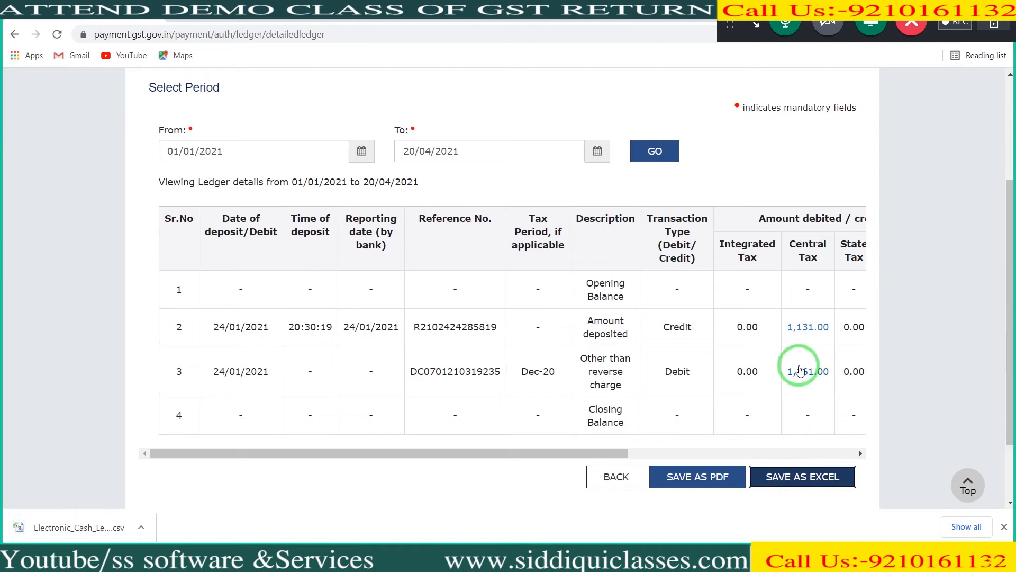
Step: Review the ledger table across to its balance columns, and return to the Electronic Cash Ledger overview
click(792, 453)
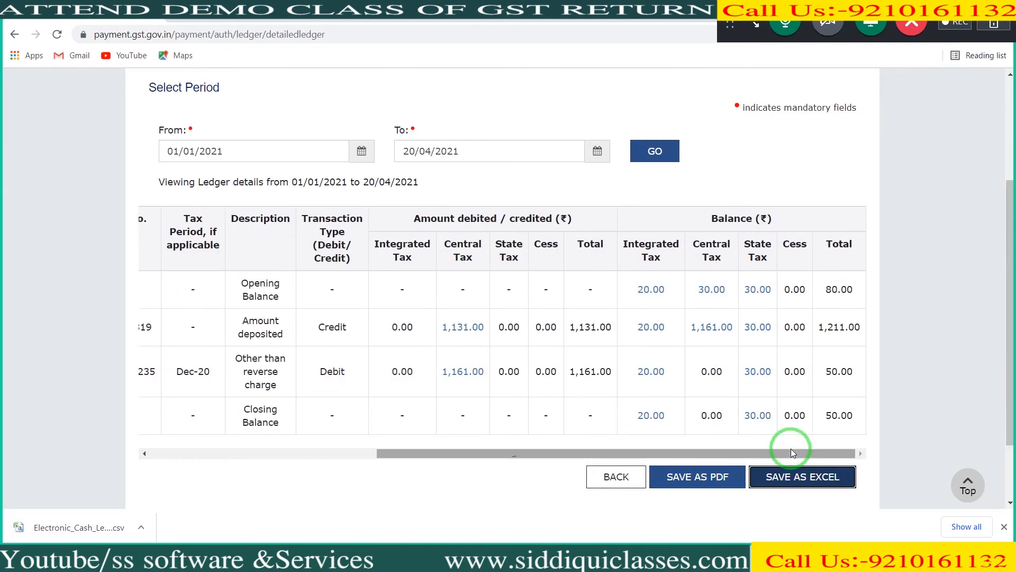
drag(792, 452, 431, 404)
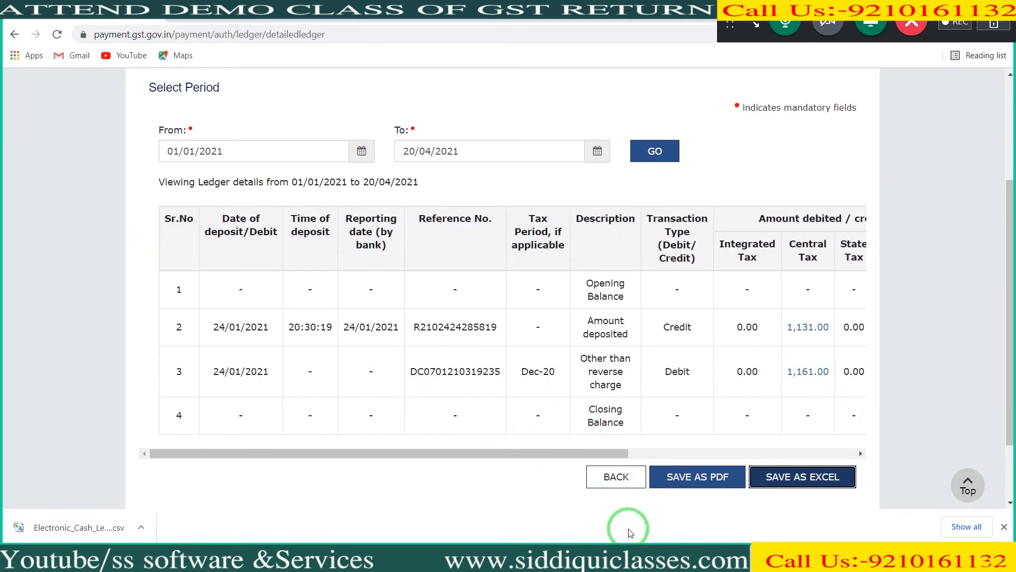
click(610, 490)
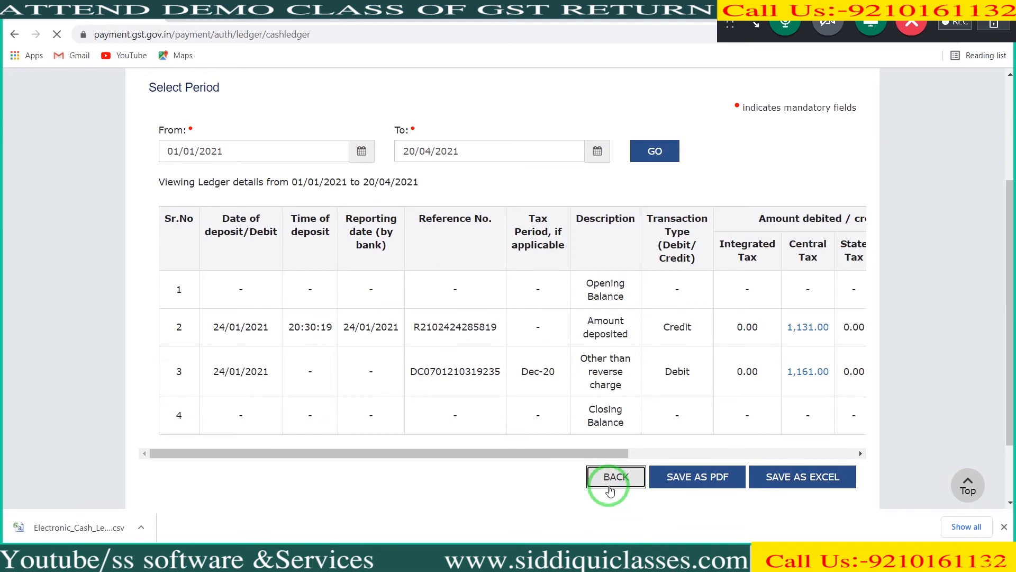
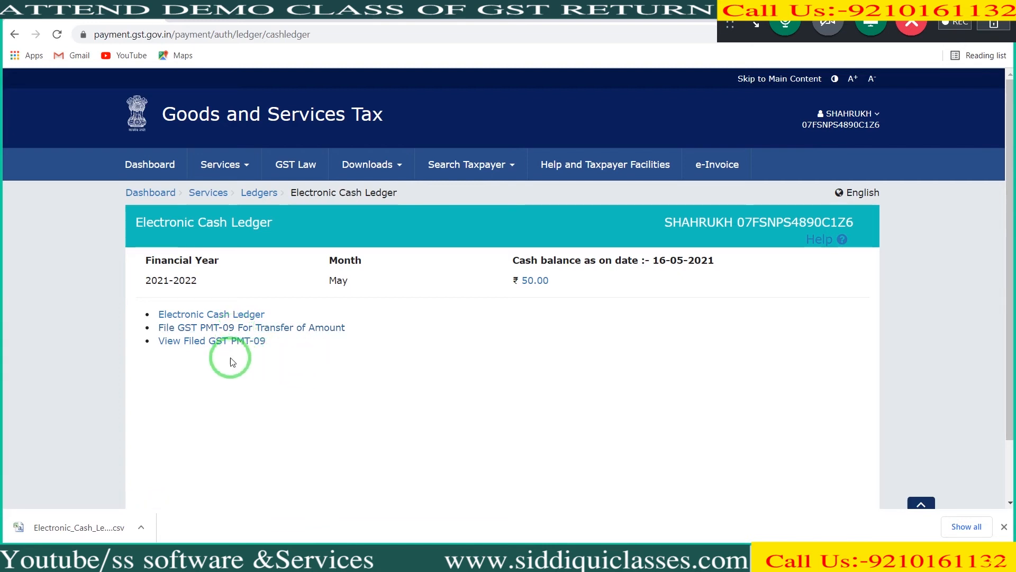
Step: View the search page for filed GST PMT-09 forms, and open the GST PMT-09 form for transferring cash ledger amounts
click(188, 346)
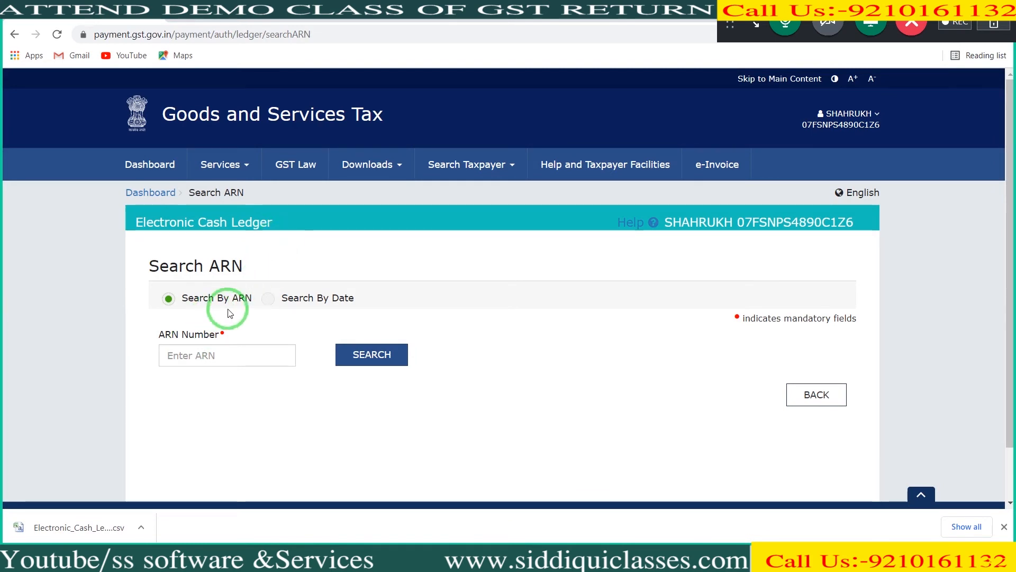
click(806, 403)
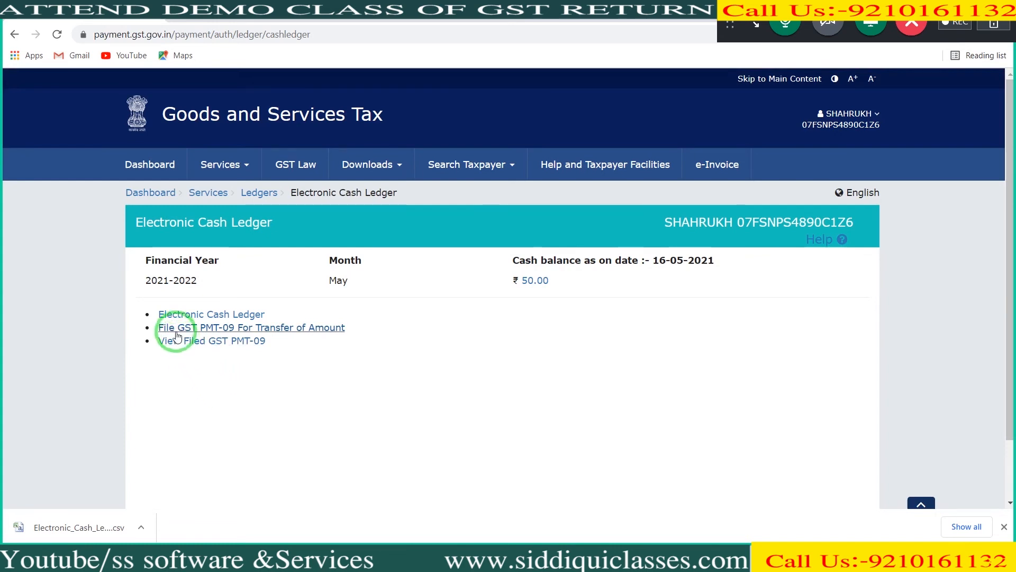
click(192, 334)
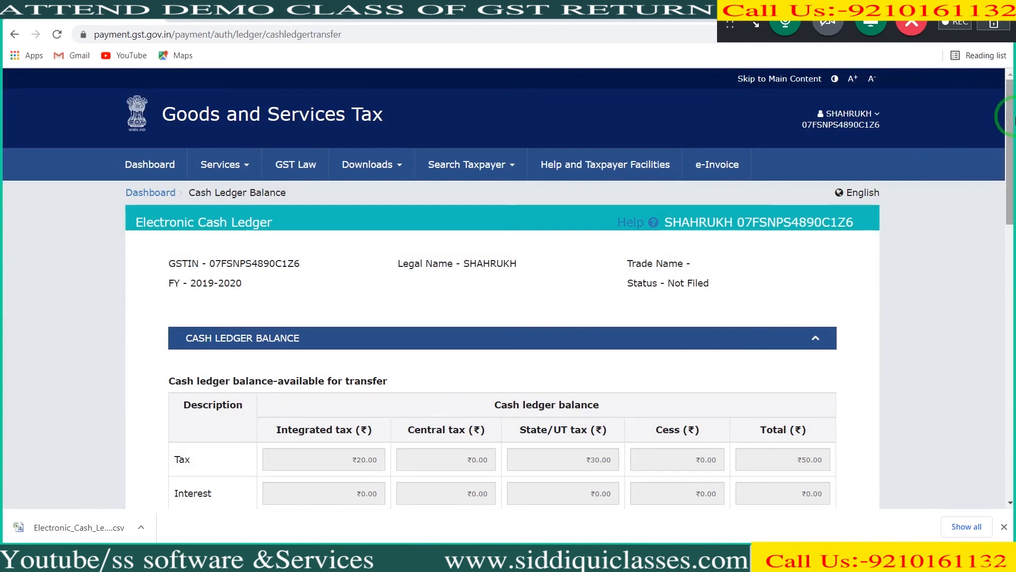
drag(1010, 116, 1014, 214)
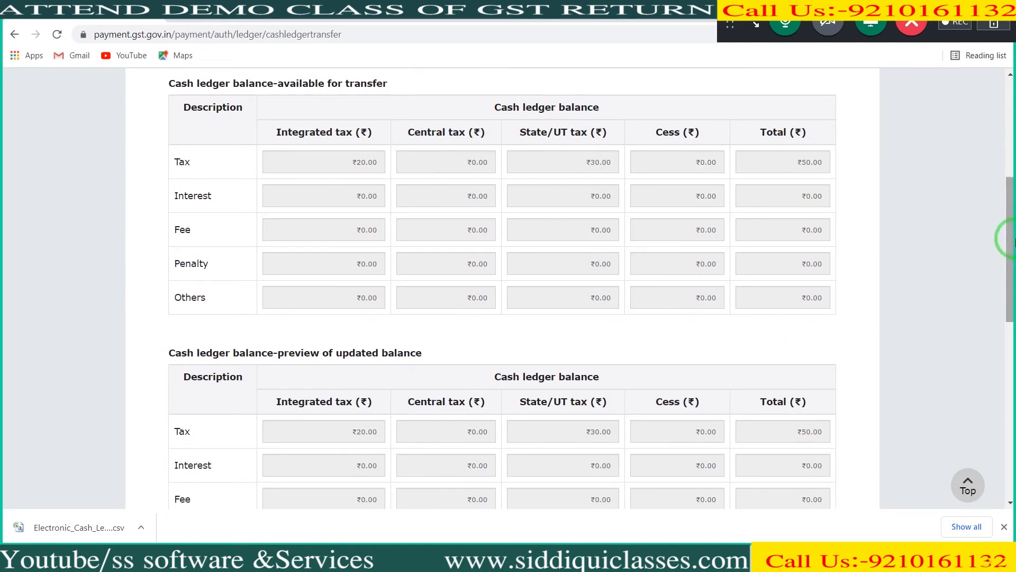
drag(1012, 237, 1012, 388)
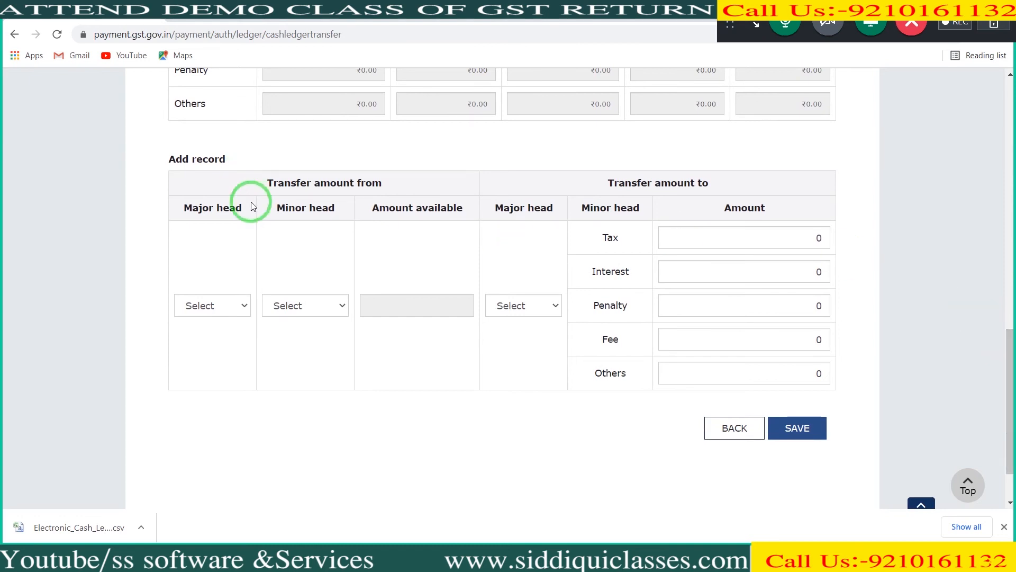
Step: Add and confirm a transfer record moving ₹10 from IGST Tax to SGST Tax
click(229, 306)
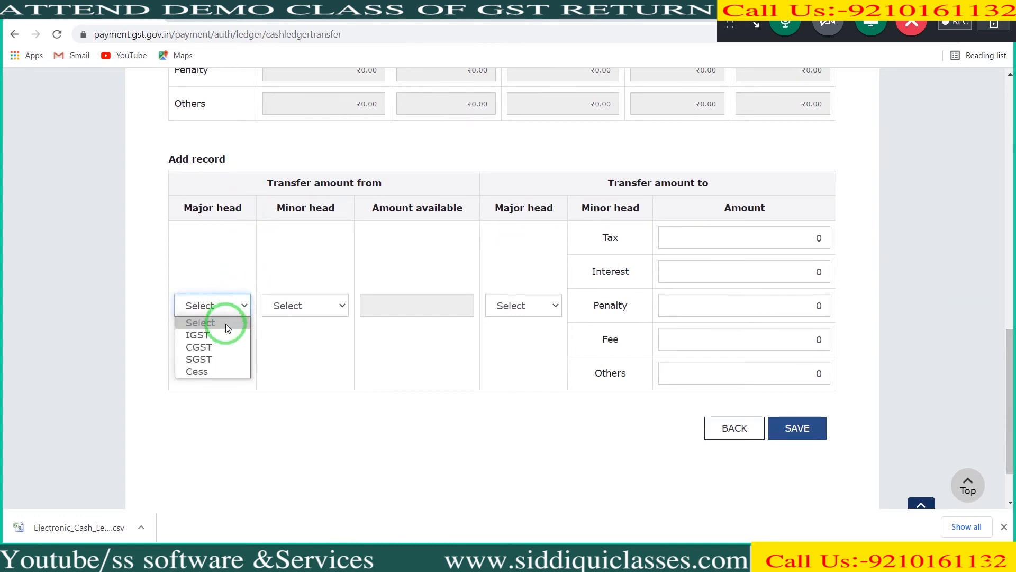
click(222, 334)
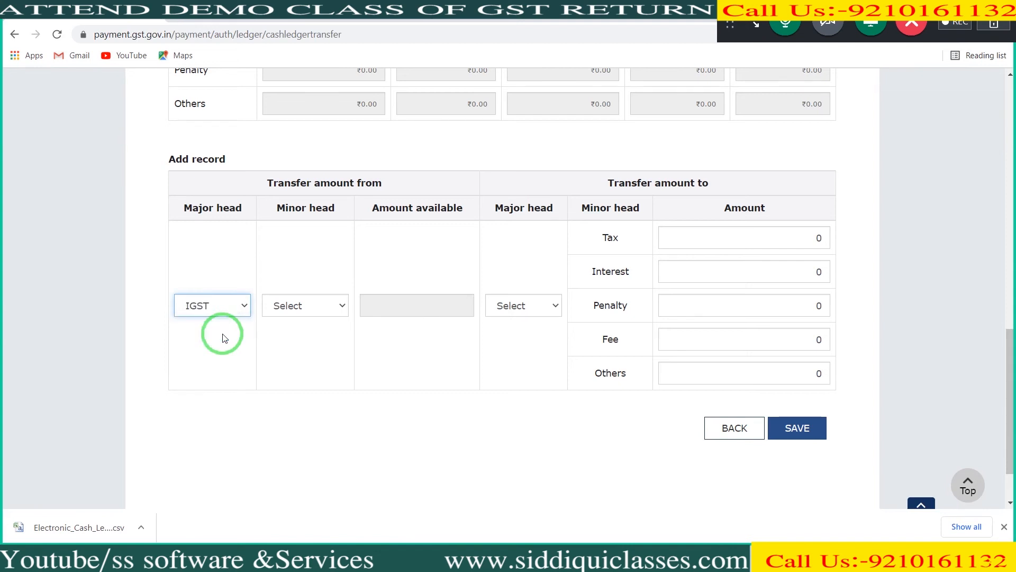
click(283, 304)
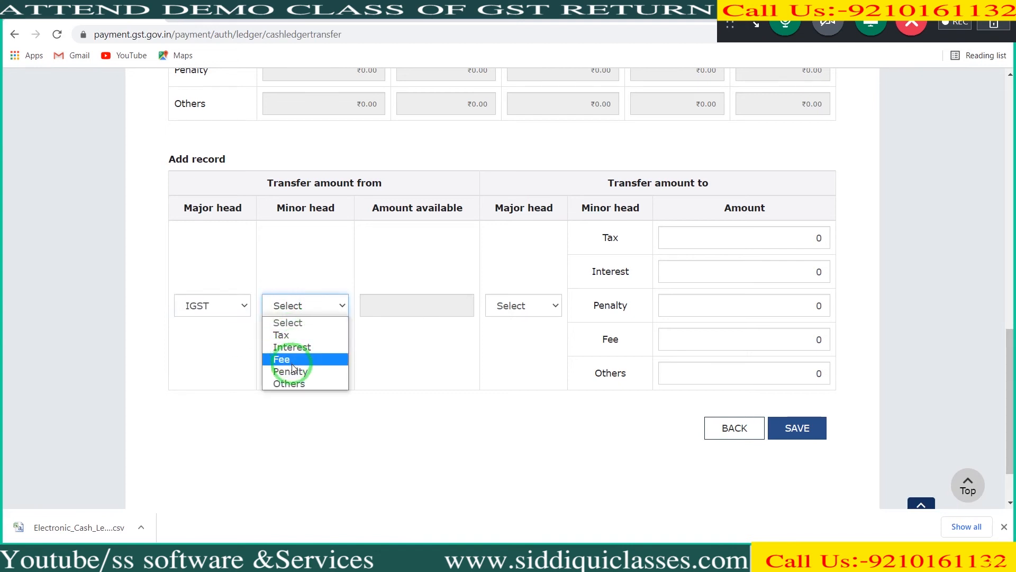
click(299, 335)
click(554, 311)
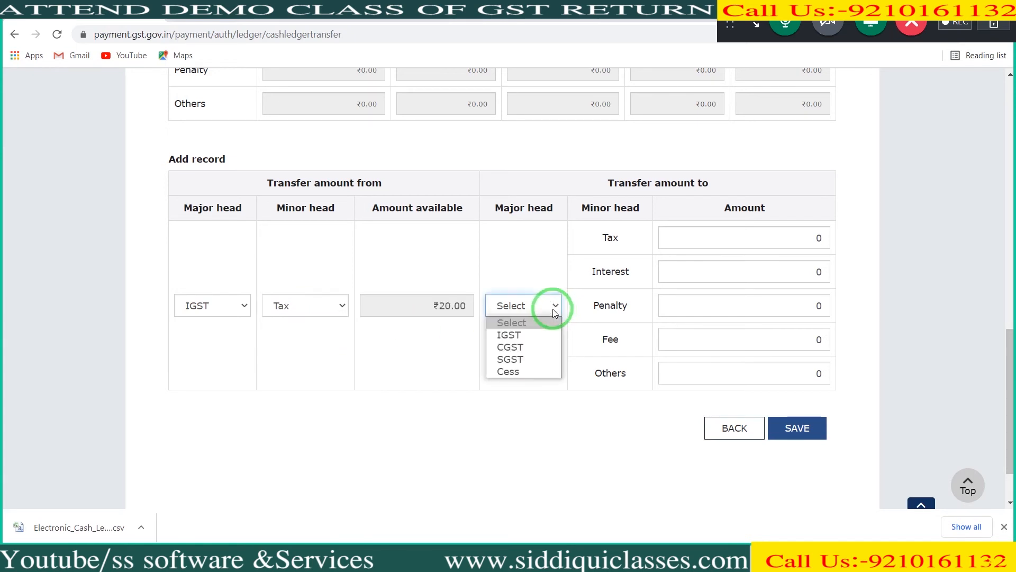
click(532, 361)
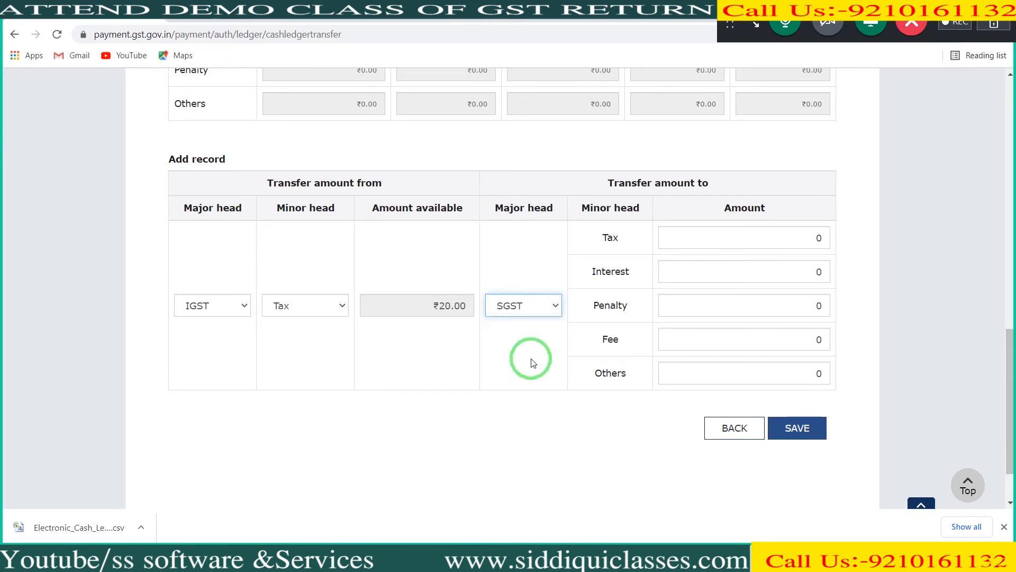
click(750, 240)
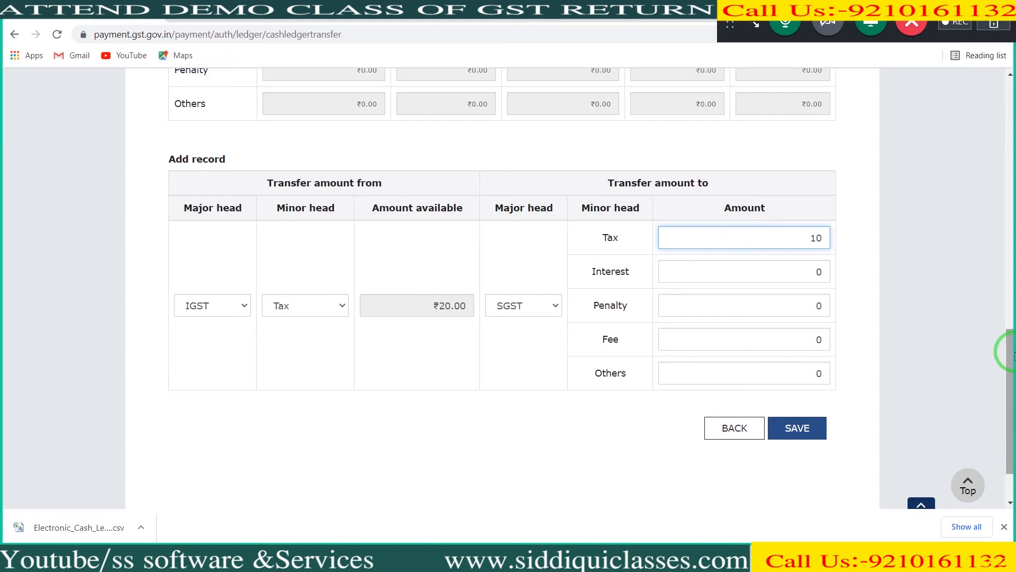
drag(1013, 360, 1013, 382)
click(811, 367)
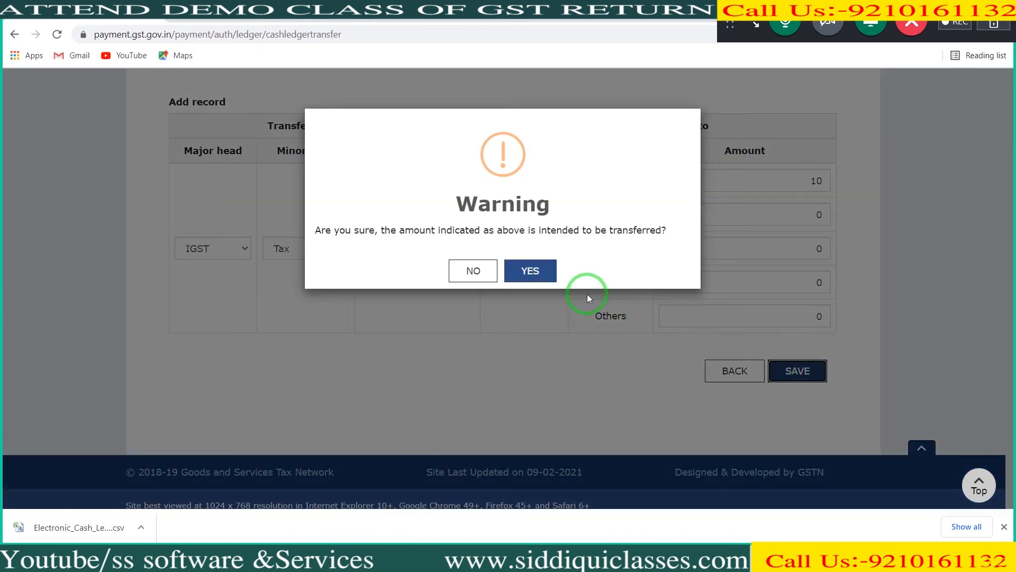
click(534, 273)
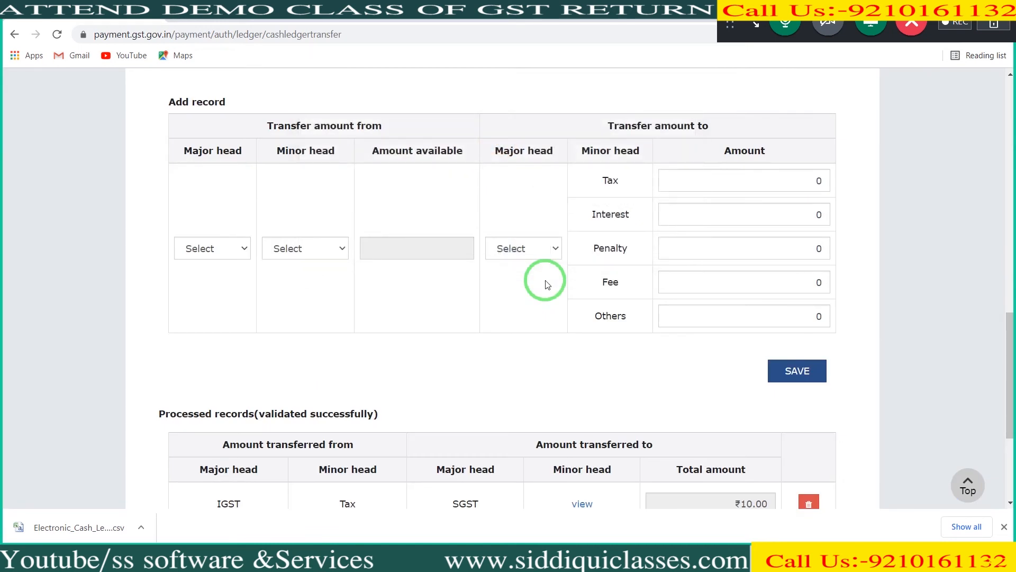
Step: Add and confirm a second transfer record moving ₹10 from IGST Tax to CGST Tax
click(210, 258)
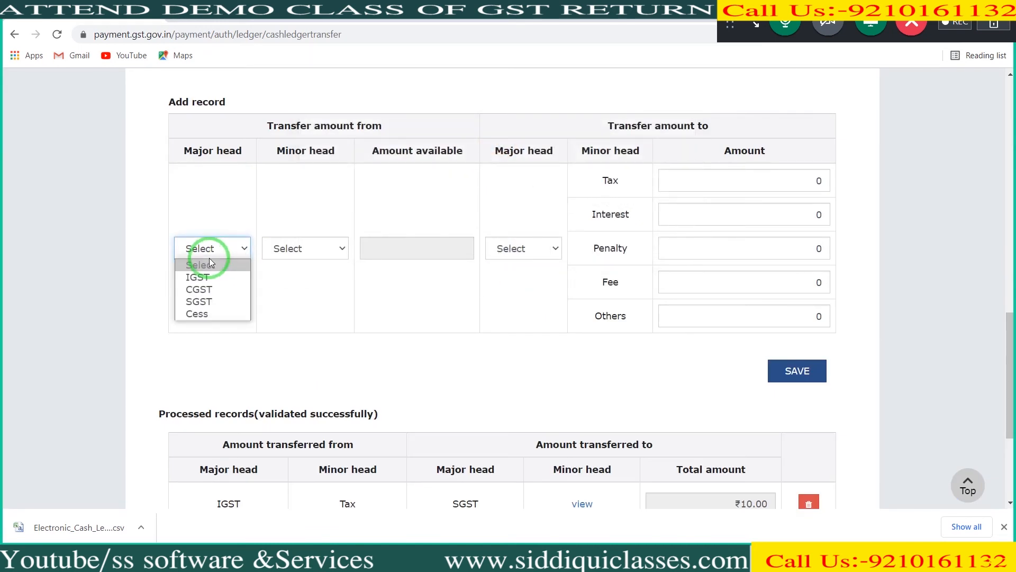
click(210, 276)
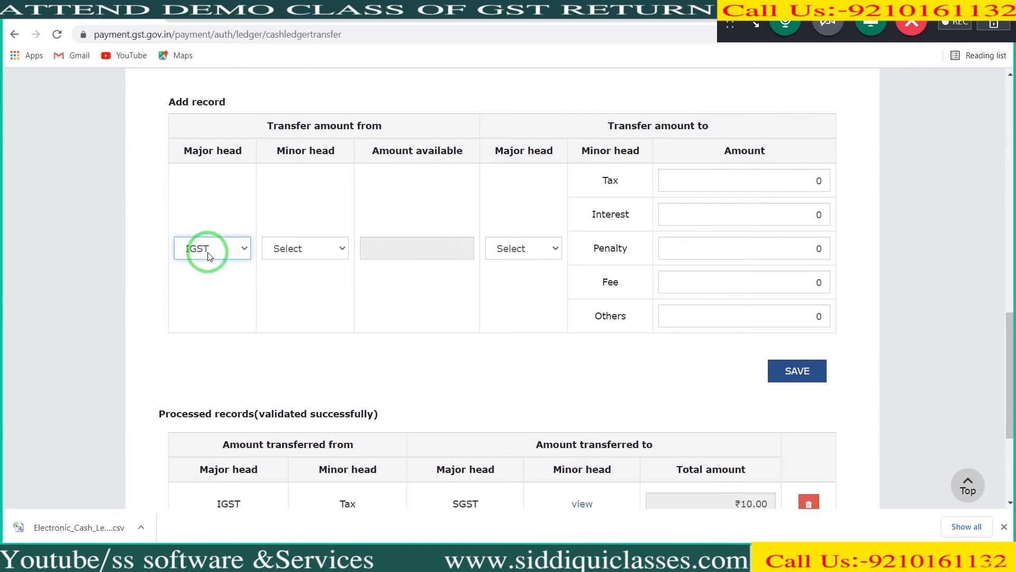
click(286, 254)
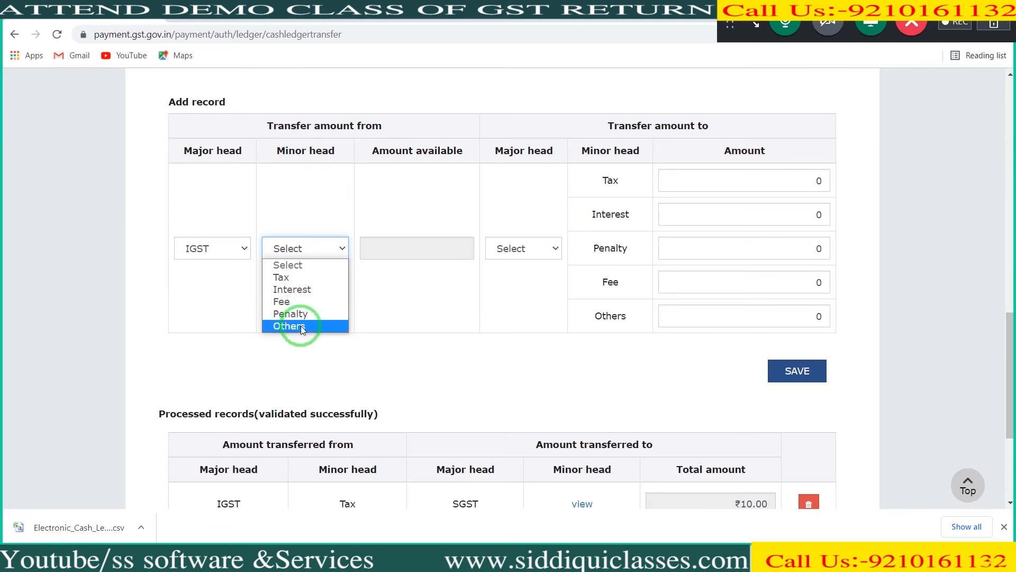
click(316, 280)
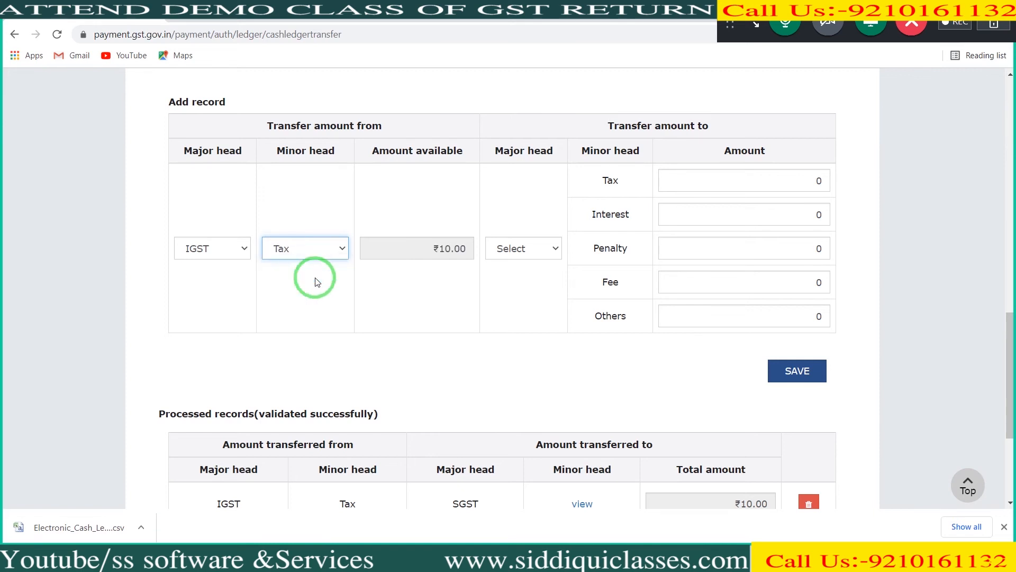
click(514, 251)
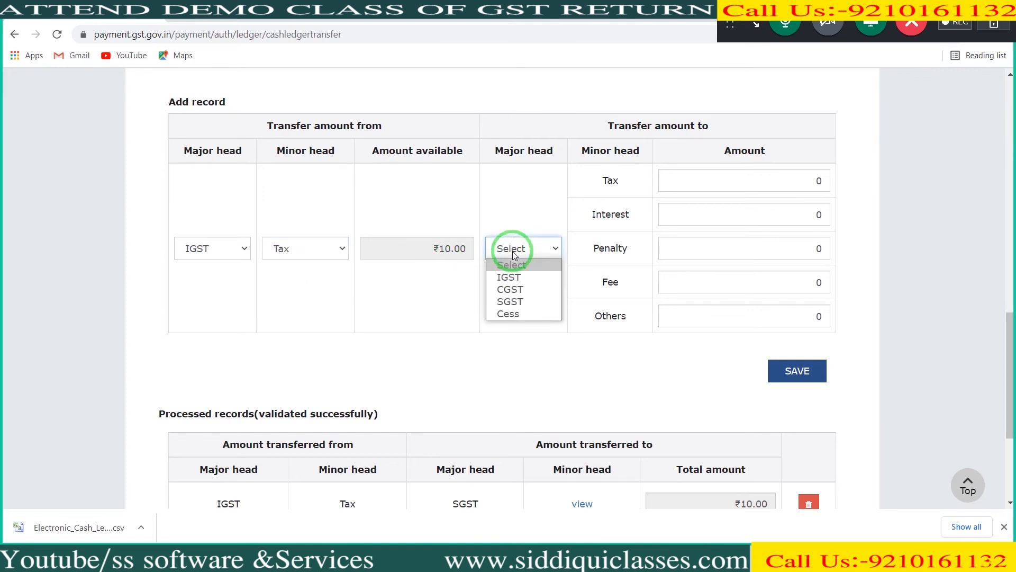
click(515, 289)
click(764, 180)
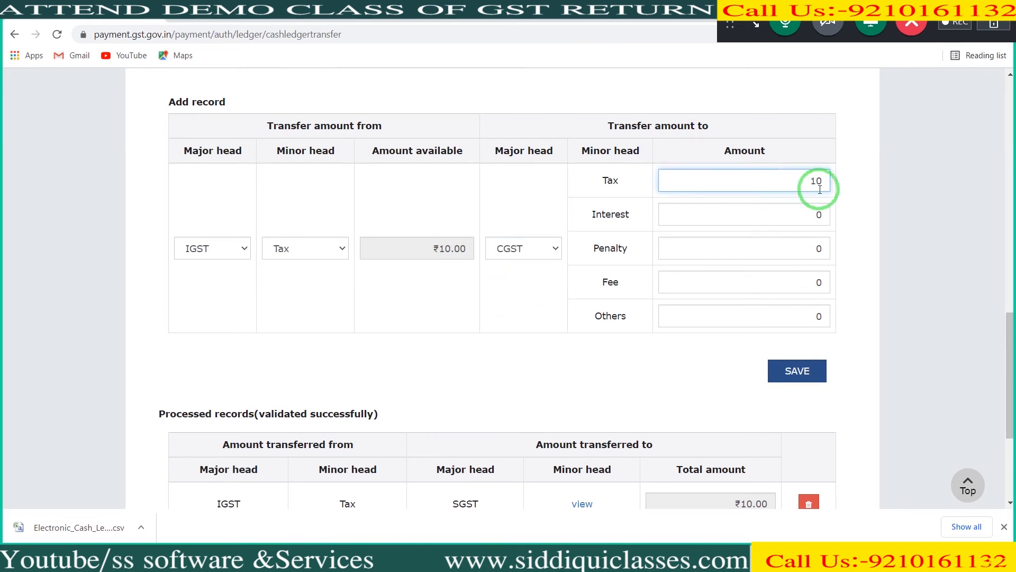
drag(1011, 366, 1011, 404)
click(786, 240)
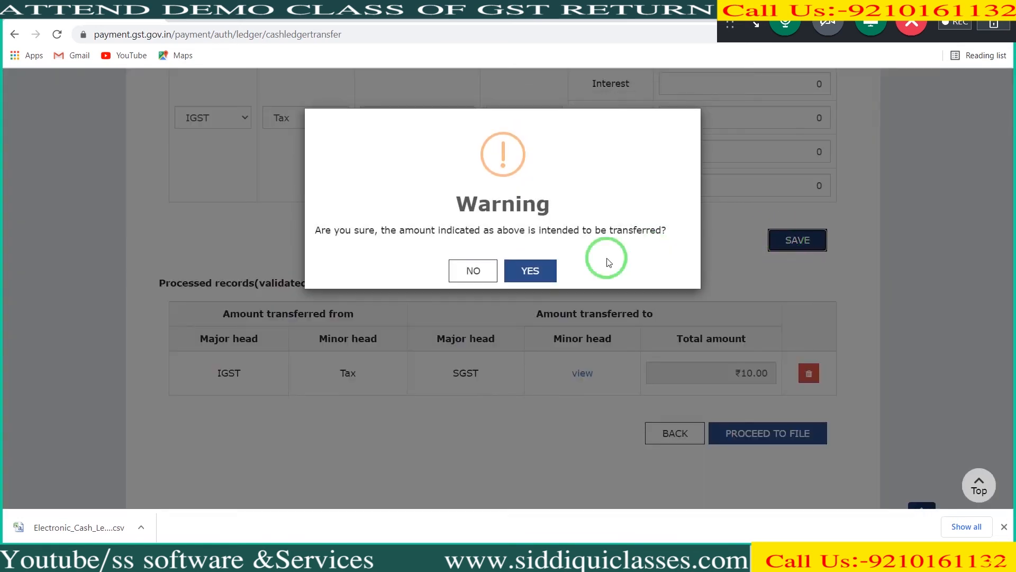
click(551, 271)
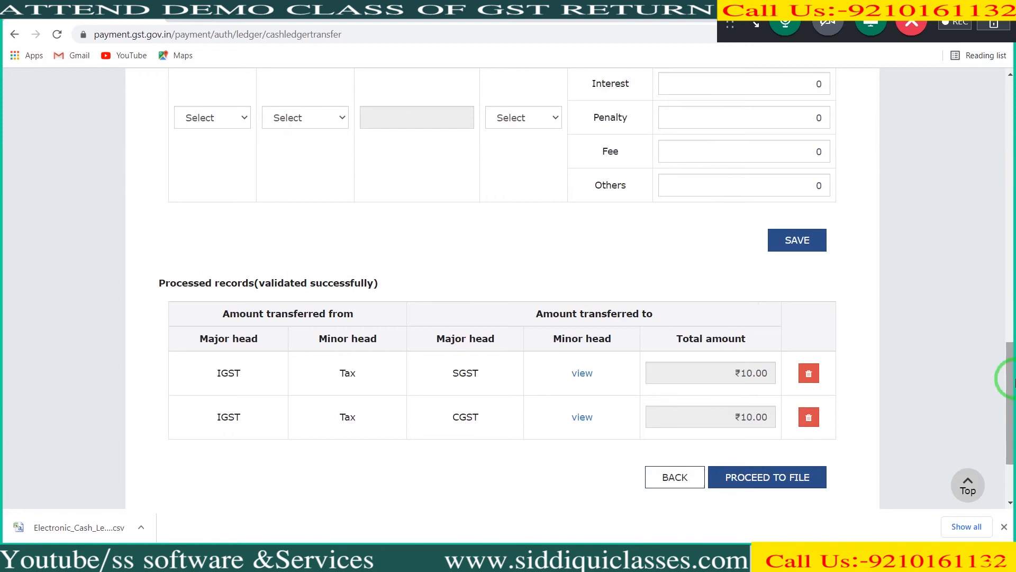
Step: Proceed to file the two transfer records, and complete the verification with the declaration accepted and the authorised signatory selected
scroll(1011, 379, down, 2)
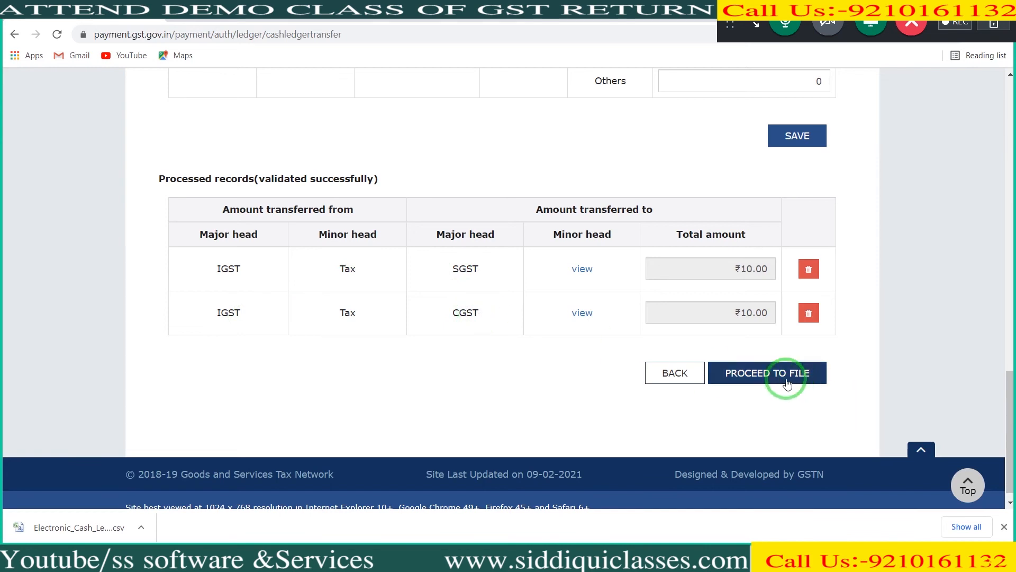
click(770, 373)
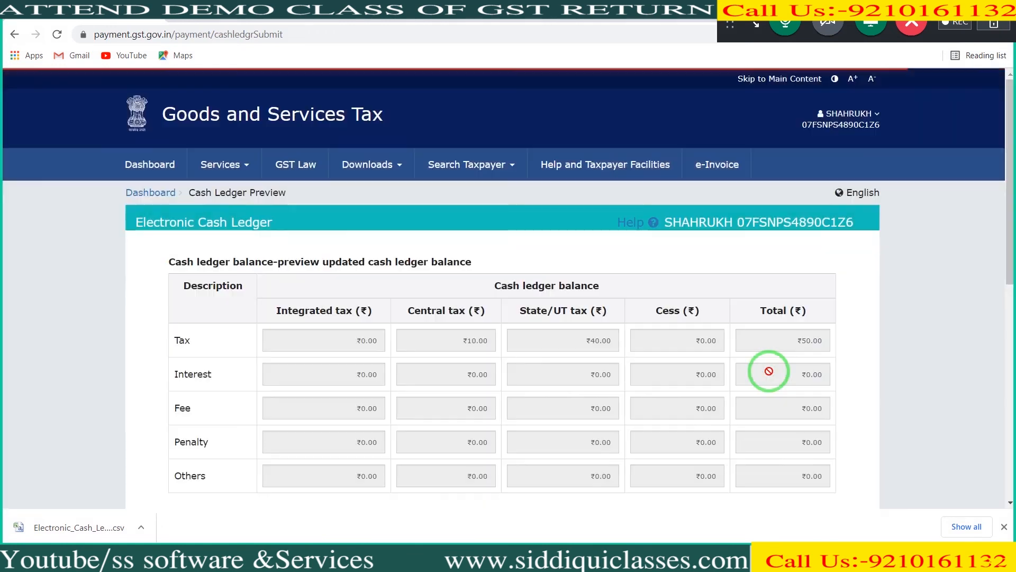
drag(1014, 227, 1014, 439)
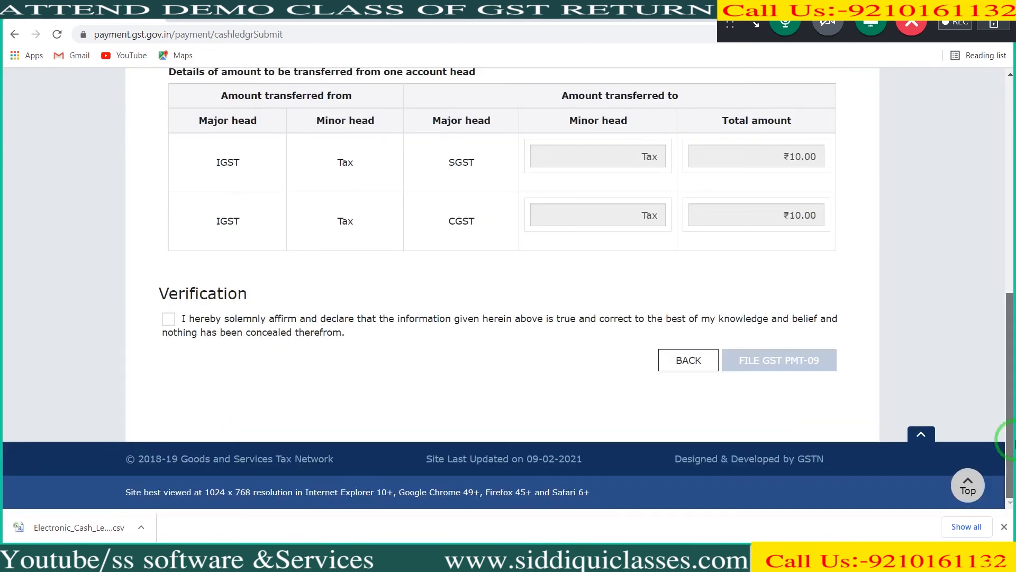
click(169, 319)
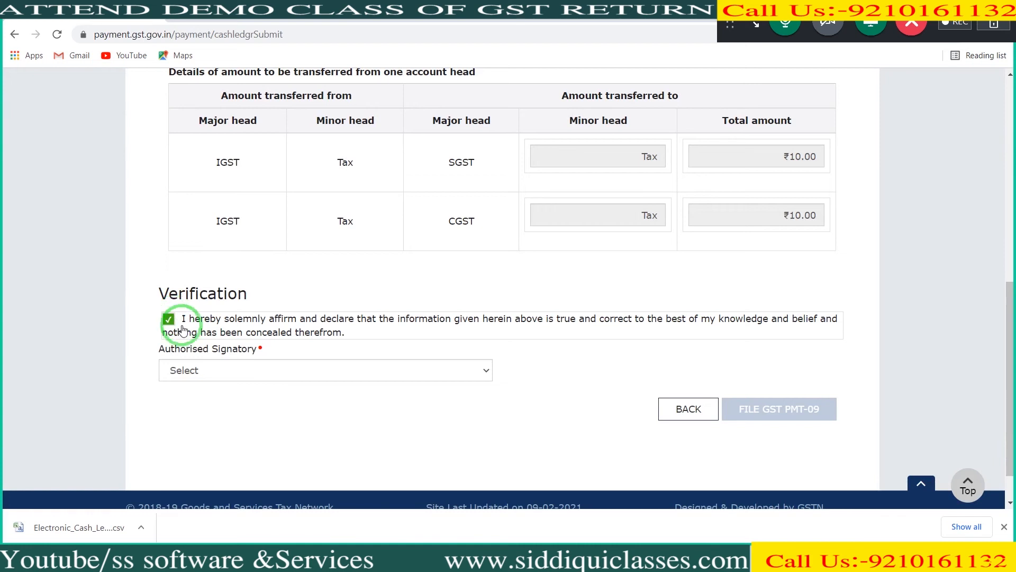
click(213, 371)
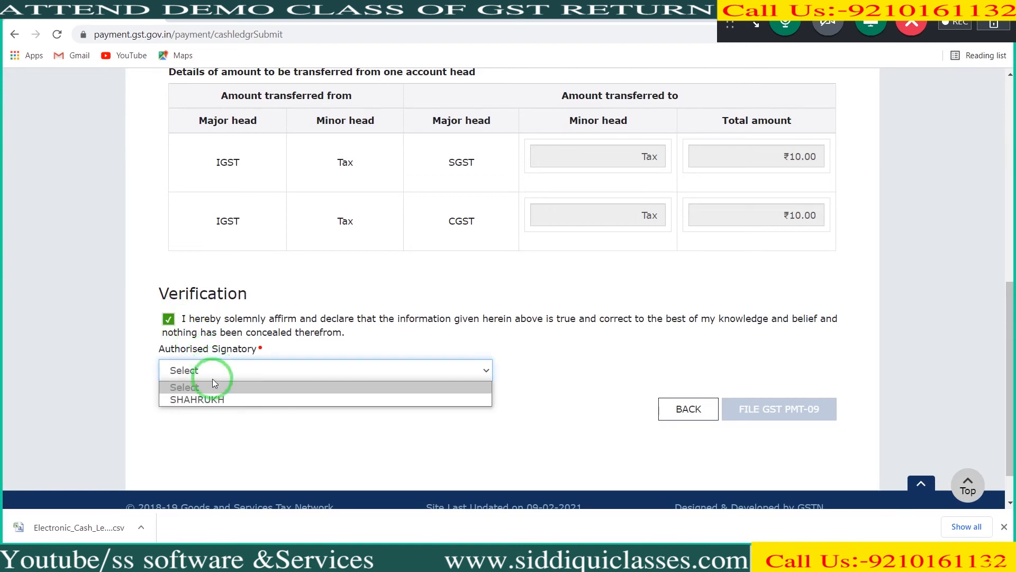
click(211, 399)
Step: Submit GST PMT-09 with the transfer amounts confirmed, and proceed to file it with EVC
click(782, 406)
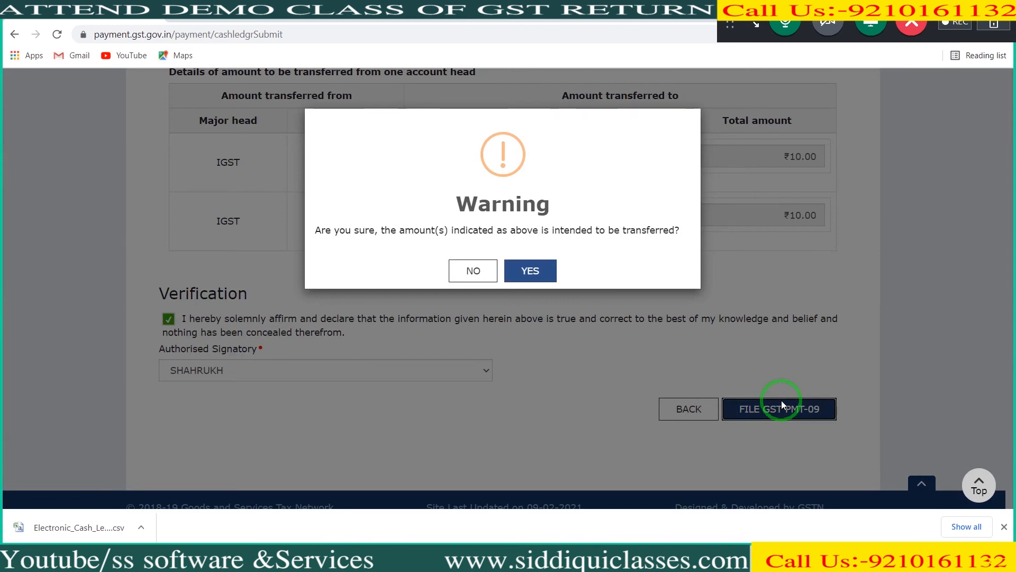
click(542, 267)
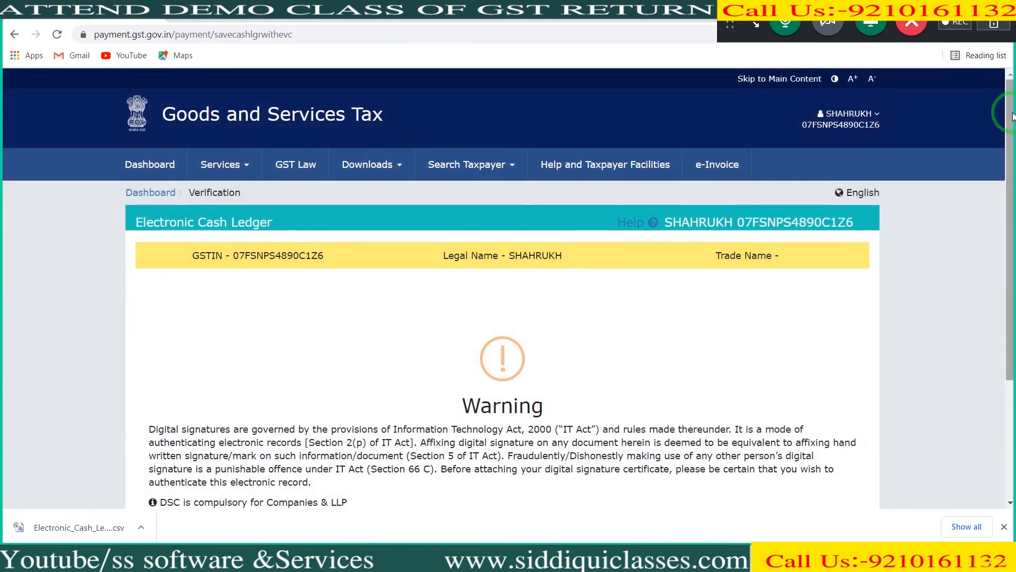
drag(1013, 116, 1012, 220)
click(685, 396)
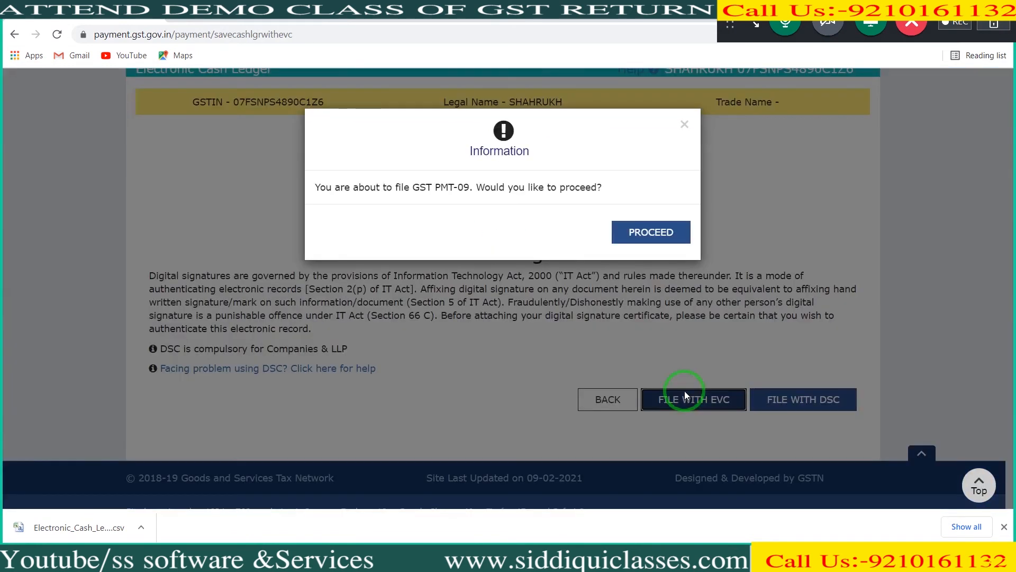
click(630, 233)
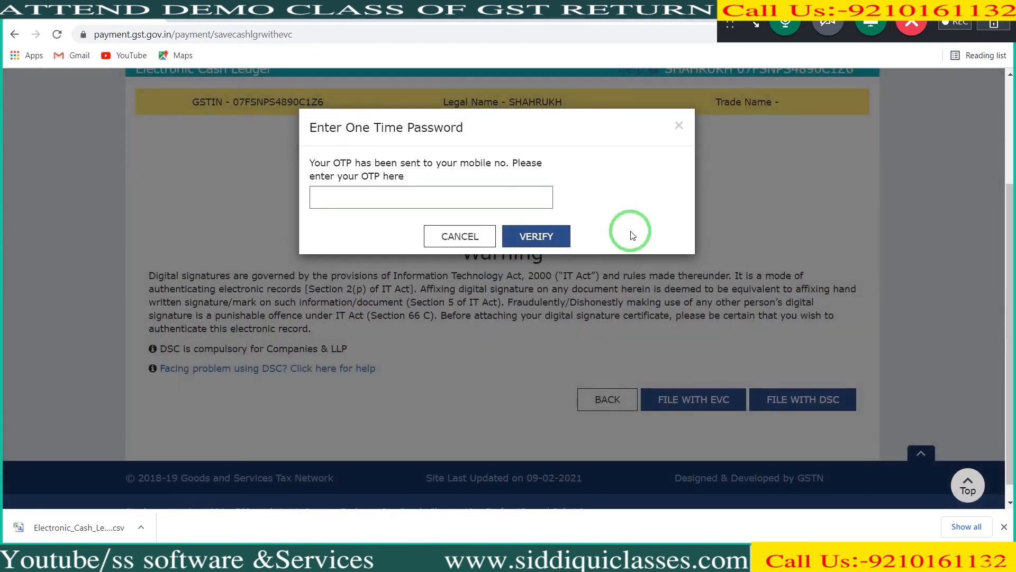
Step: Enter the one-time password and verify it to file GST PMT-09, declining to save it in the browser
click(528, 201)
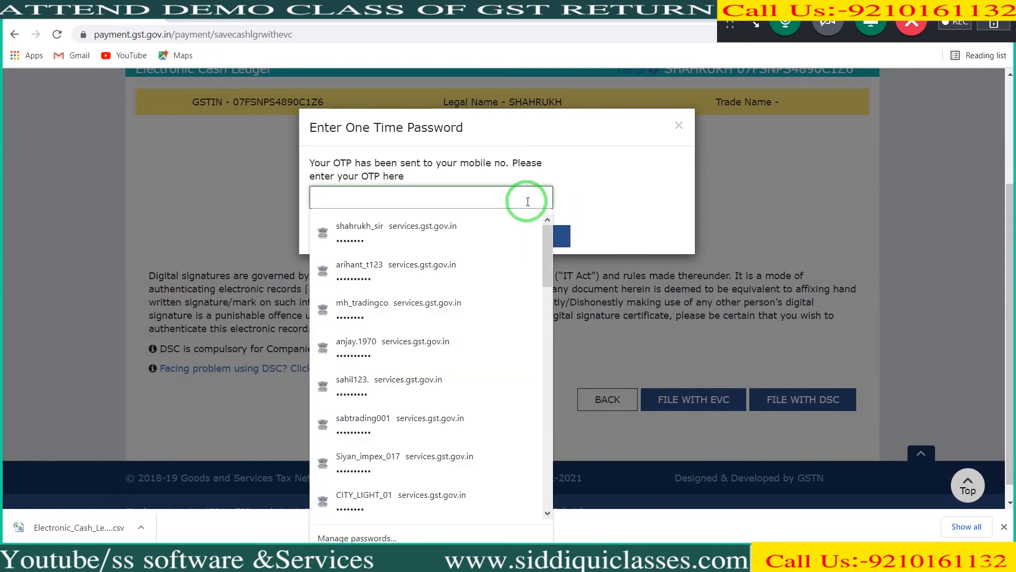
text(1)
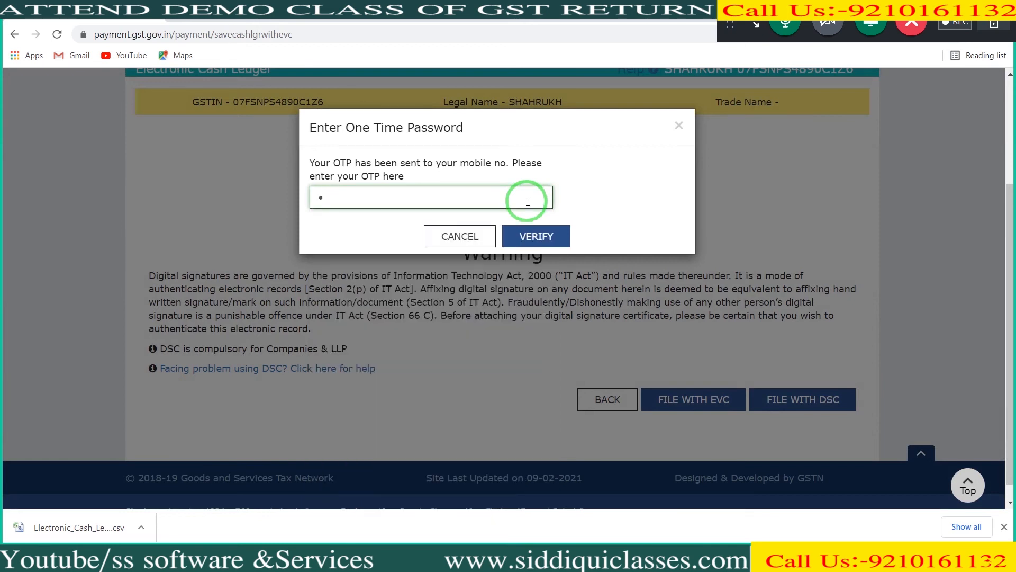
text(••••)
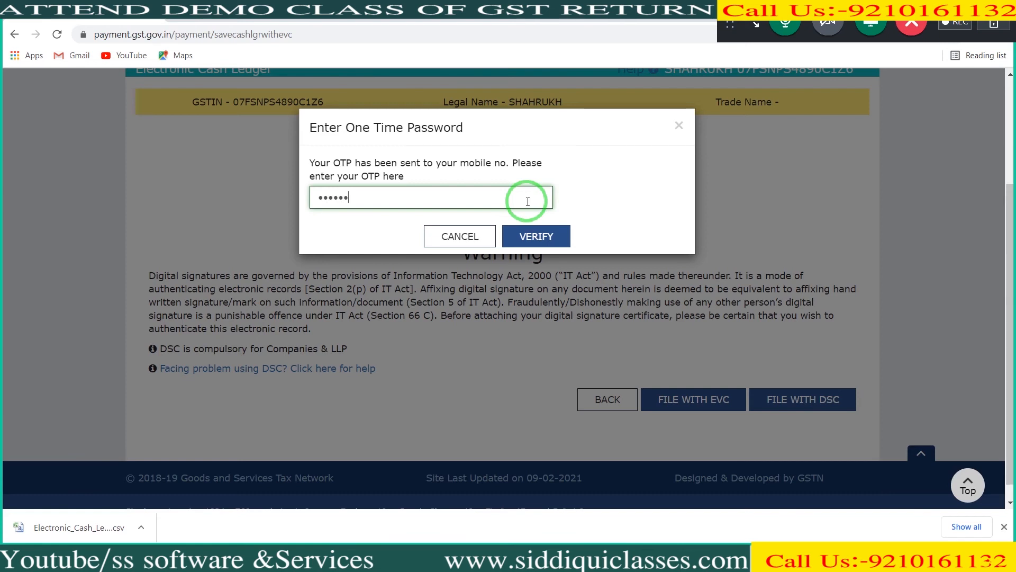
click(534, 236)
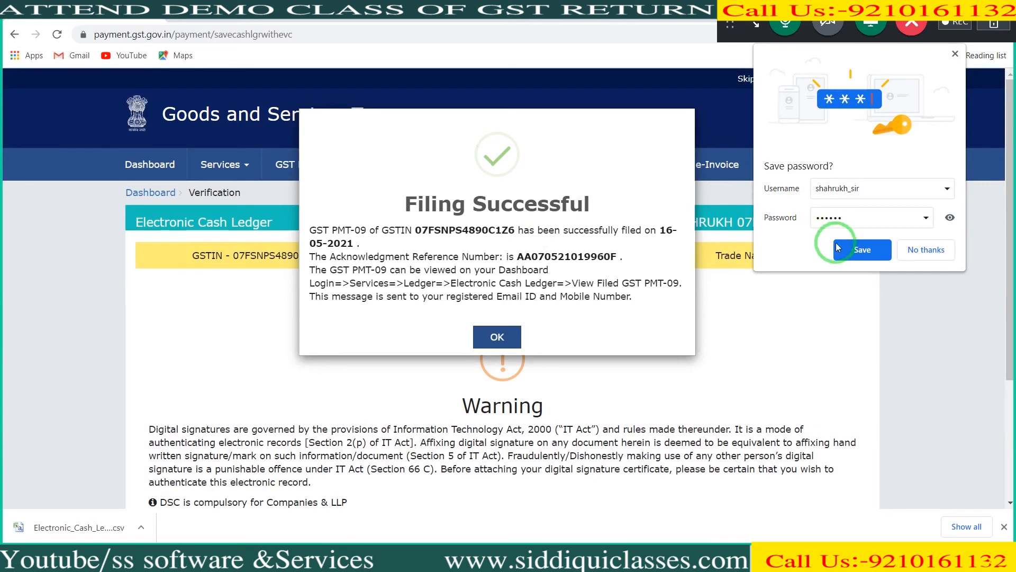
click(926, 250)
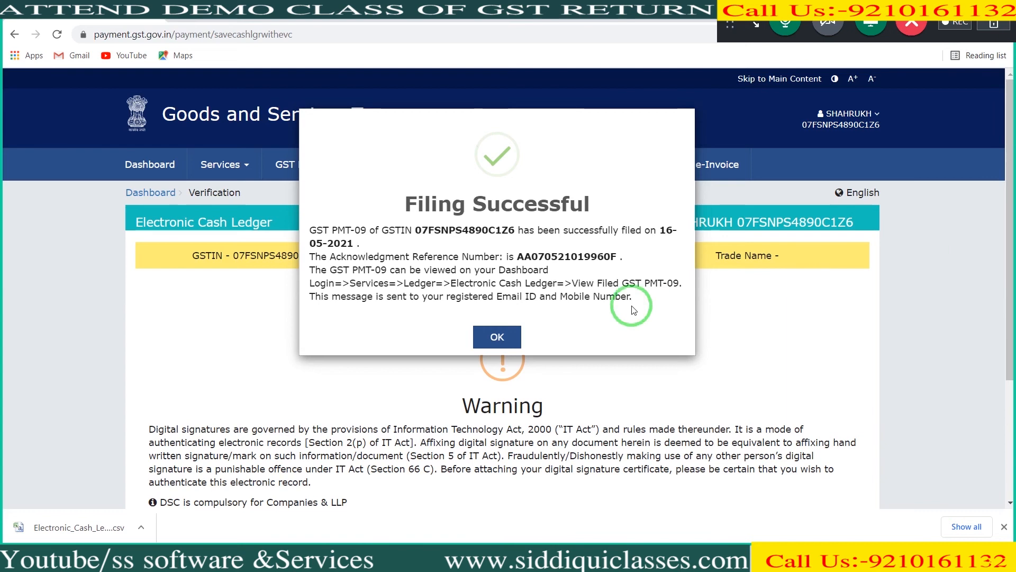
Step: Acknowledge the GST PMT-09 filing and return to the dashboard to check the ledger balances
click(499, 338)
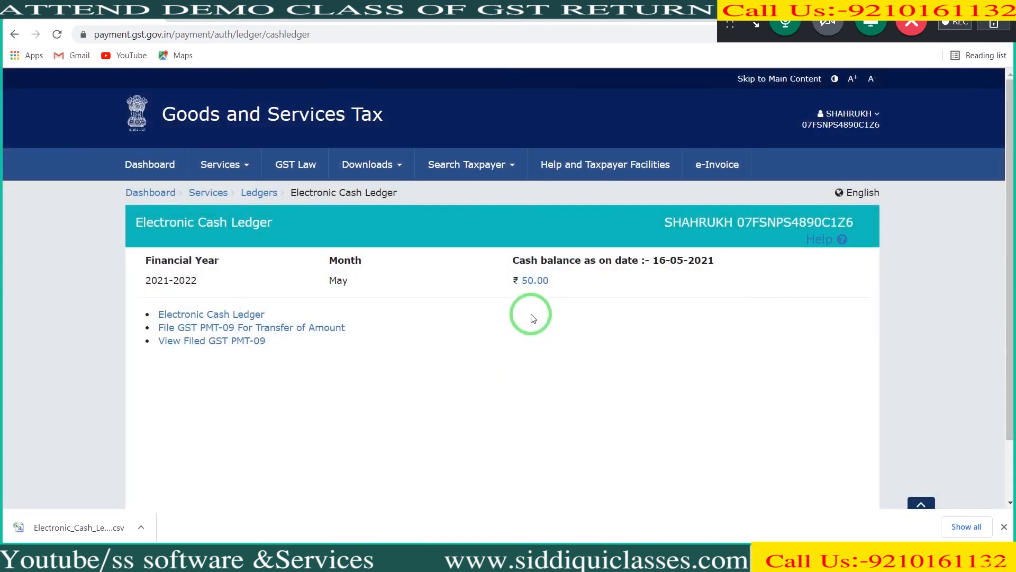
click(161, 192)
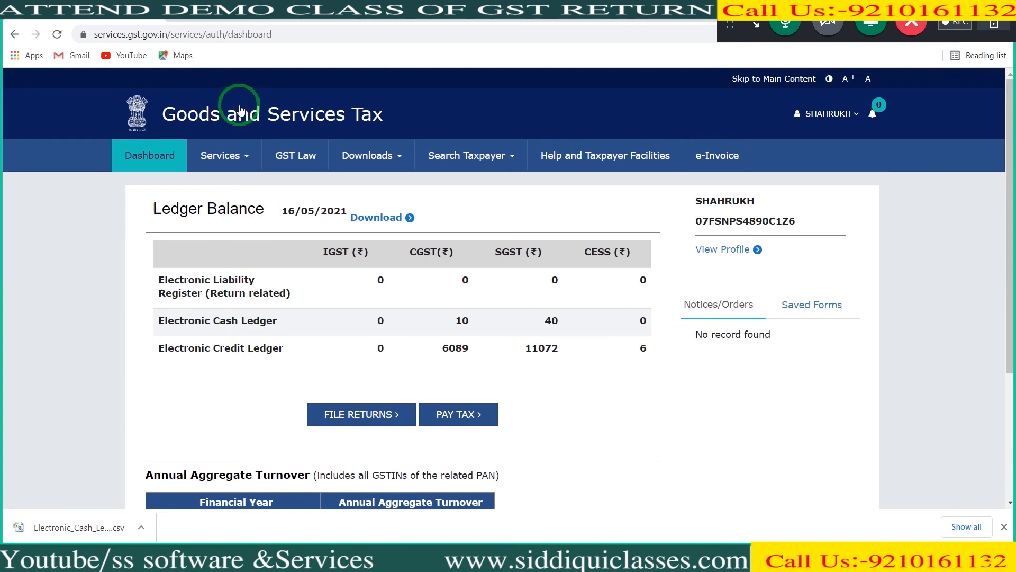
Step: Reopen the Electronic Cash Ledger service and open the search for filed GST PMT-09 forms
mouse_move(242, 153)
mouse_move(219, 185)
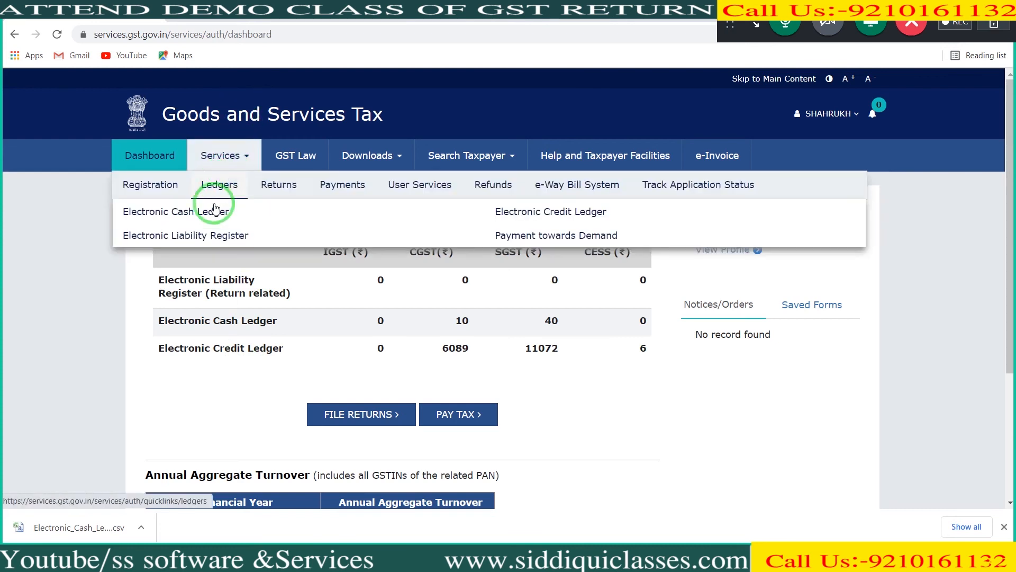
click(210, 213)
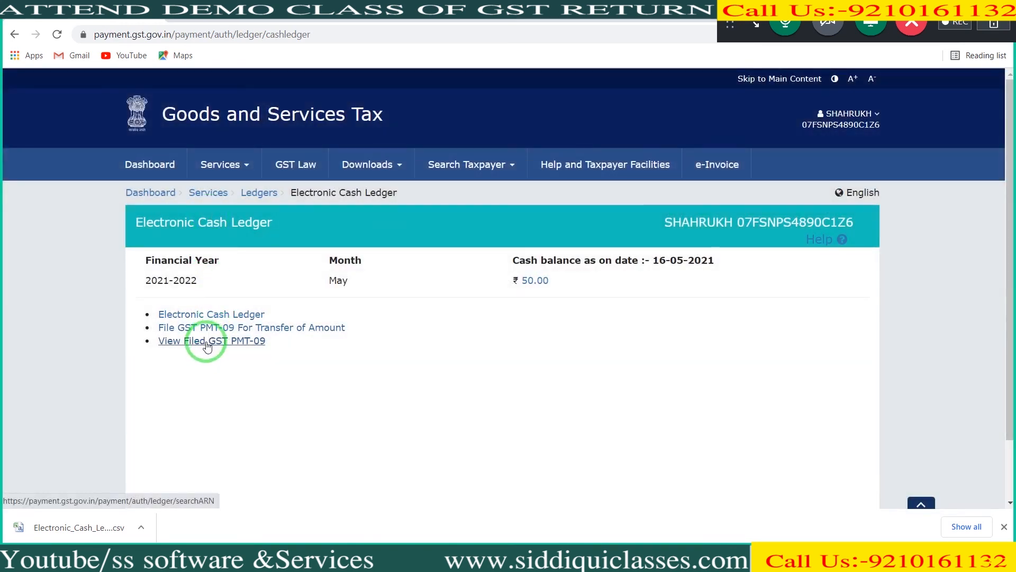
click(207, 342)
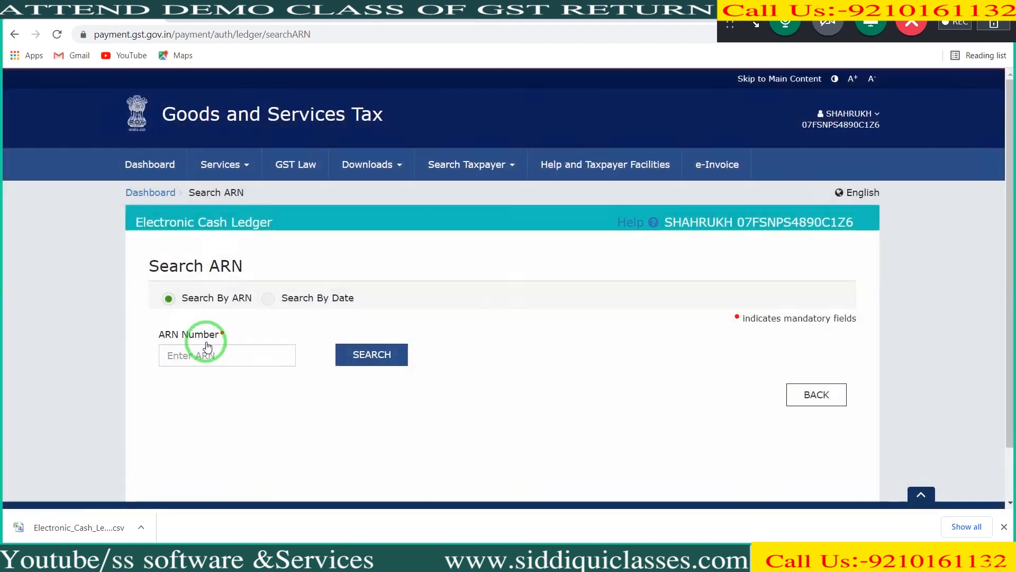
Step: Search the filed GST PMT-09 forms by the new filing's ARN and review its transferred amount and status
click(205, 357)
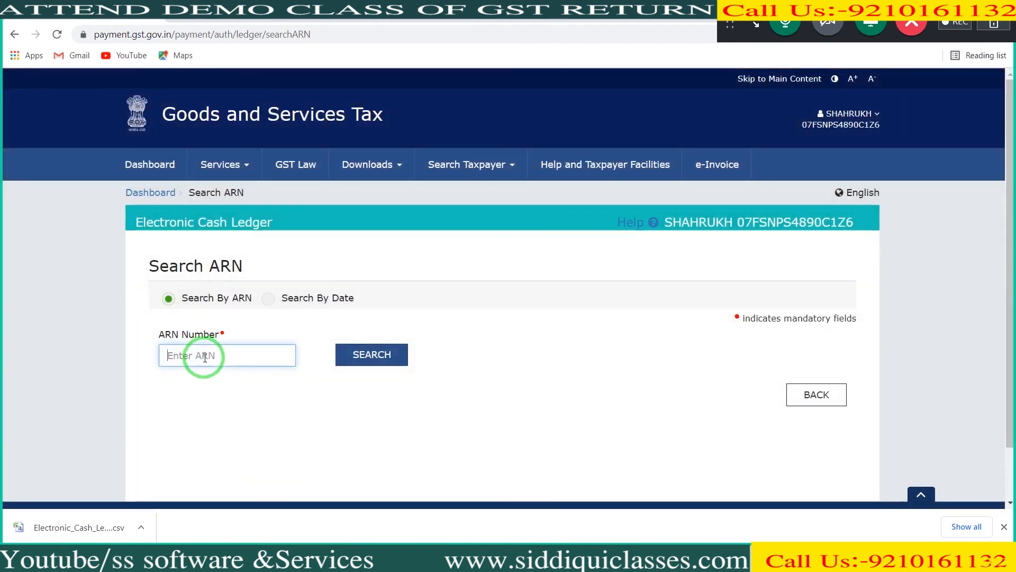
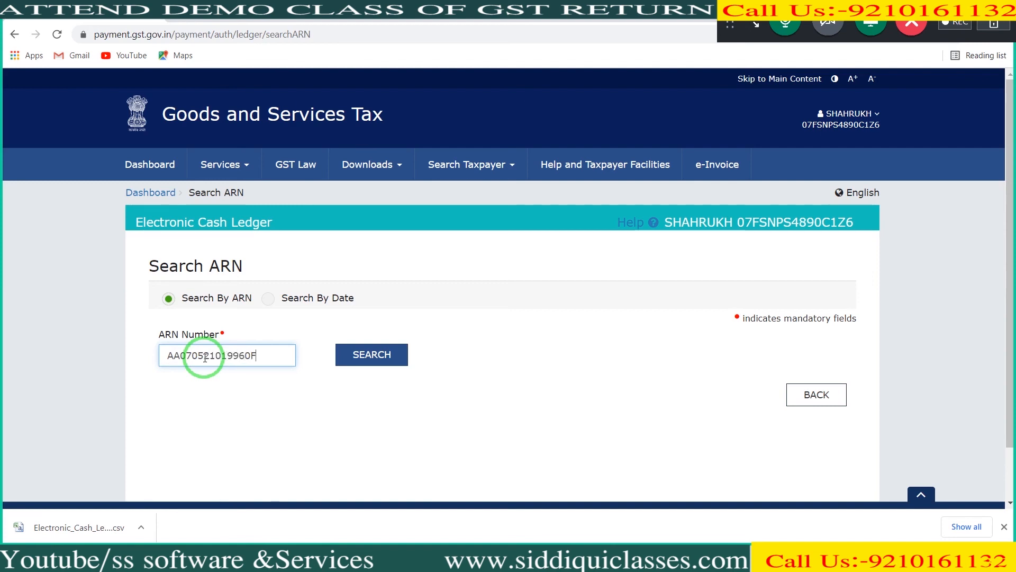
click(390, 355)
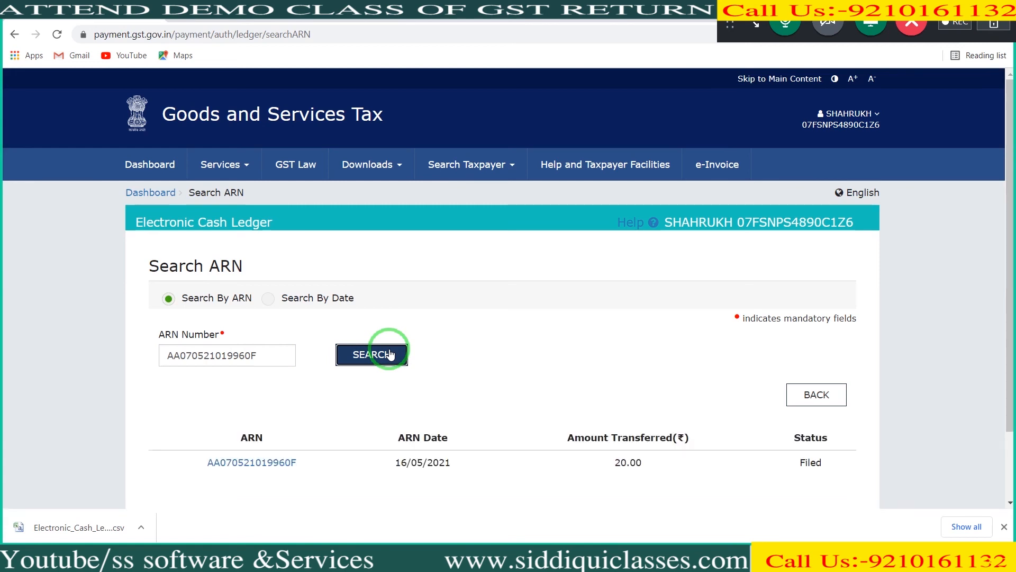
drag(1012, 248, 1012, 304)
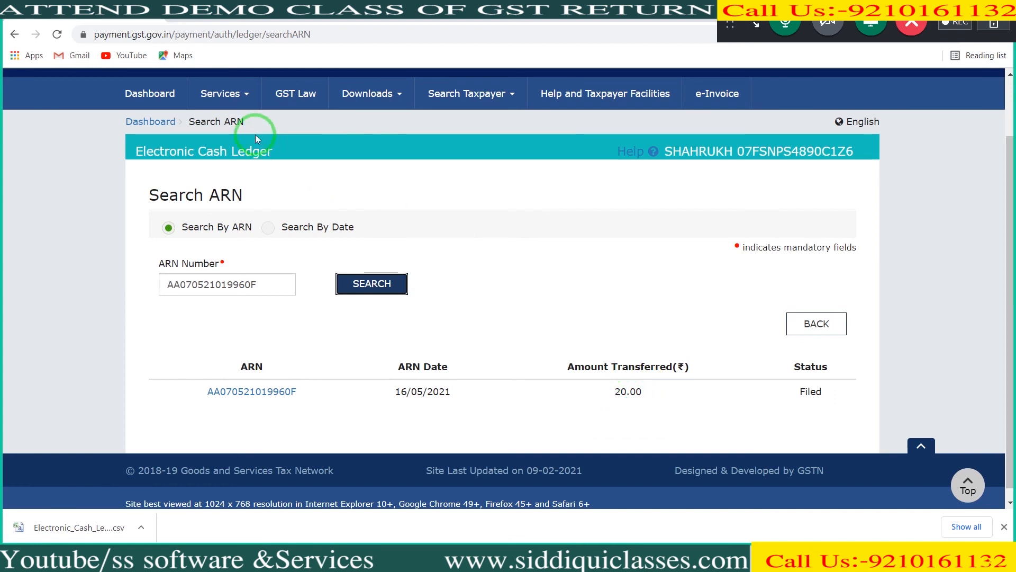
Step: Open the Electronic Credit Ledger service and its detailed ledger period selection
click(225, 95)
mouse_move(231, 127)
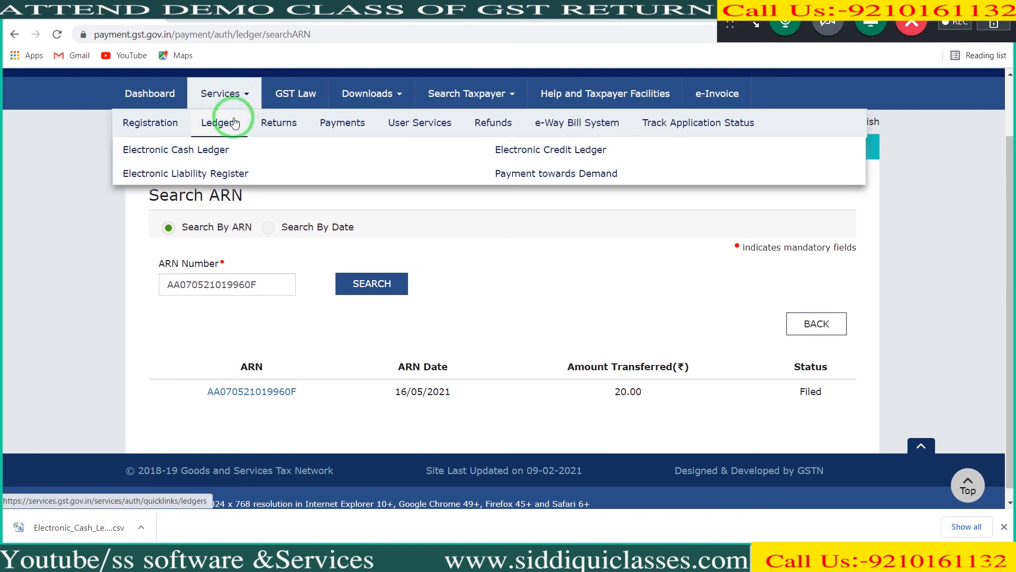
click(522, 153)
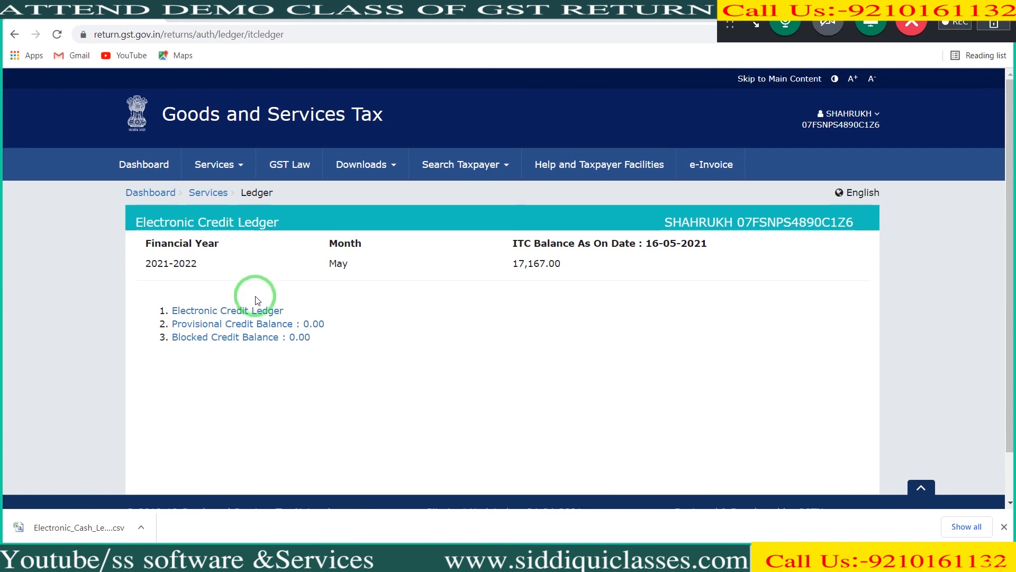
click(253, 312)
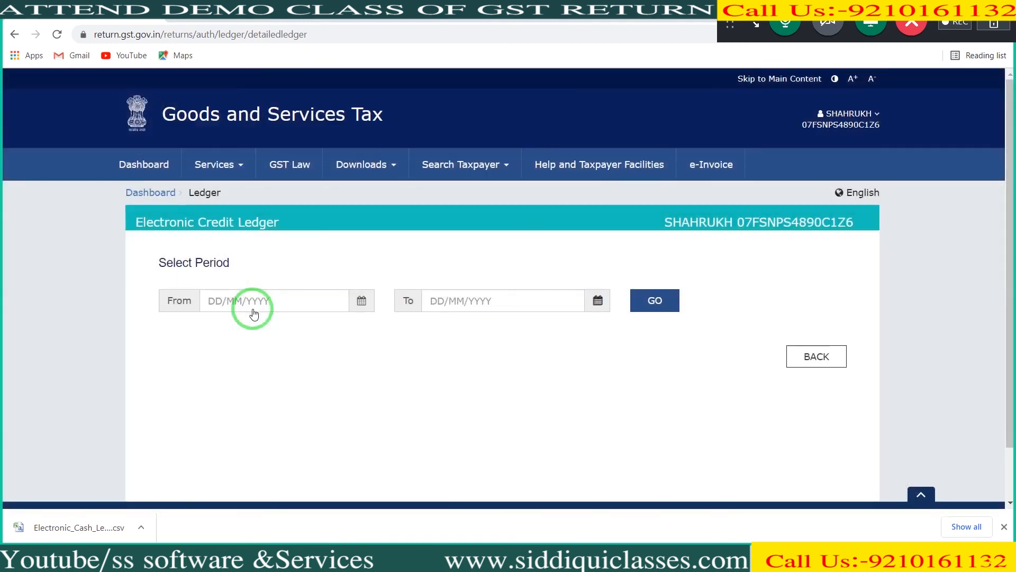
Step: Display the Electronic Credit Ledger for the period from 01/01/2021 to 30/04/2021
click(222, 294)
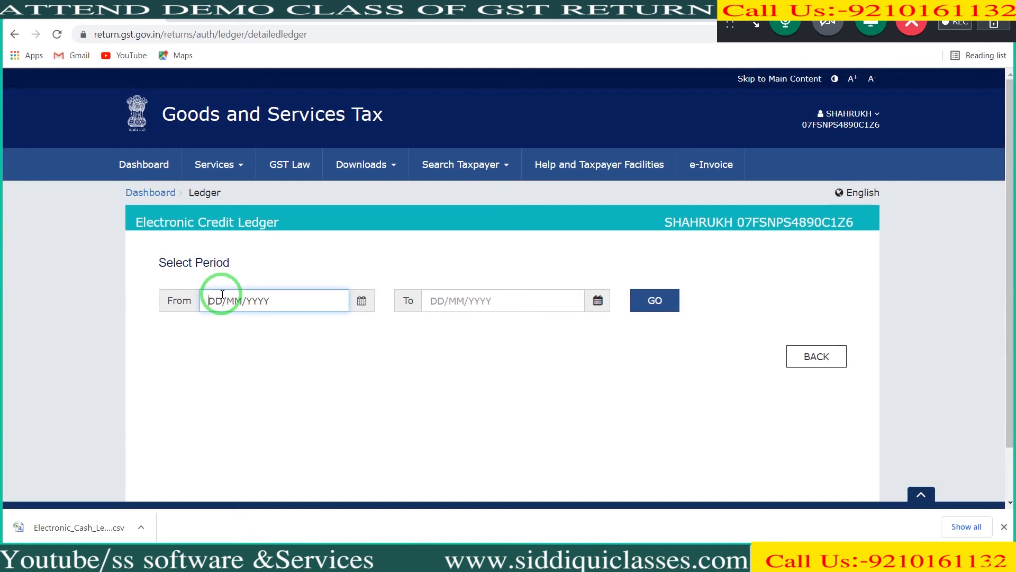
text(01/01/2021)
key(Tab)
text(30/04/2)
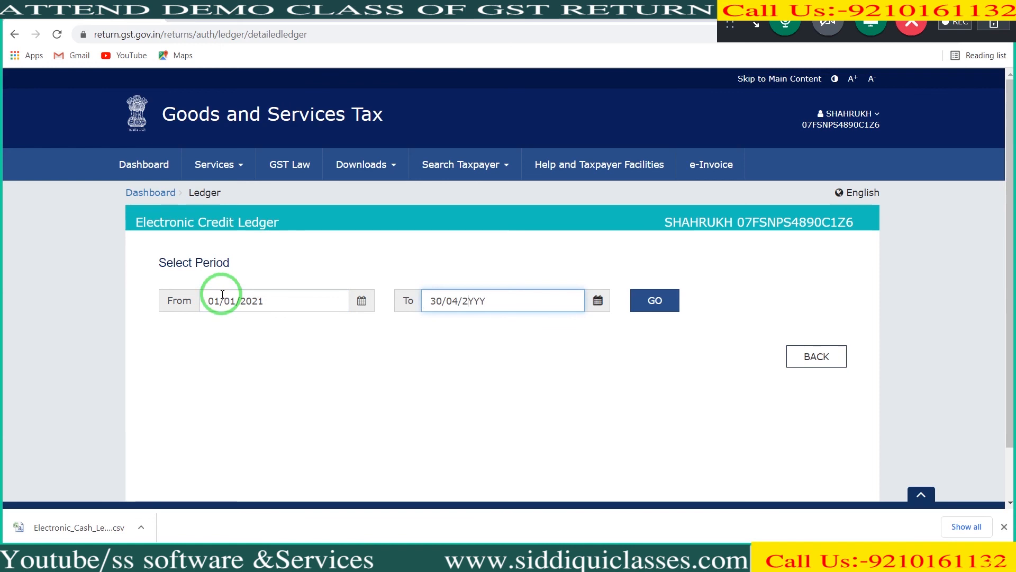
text(021)
key(Tab)
key(Return)
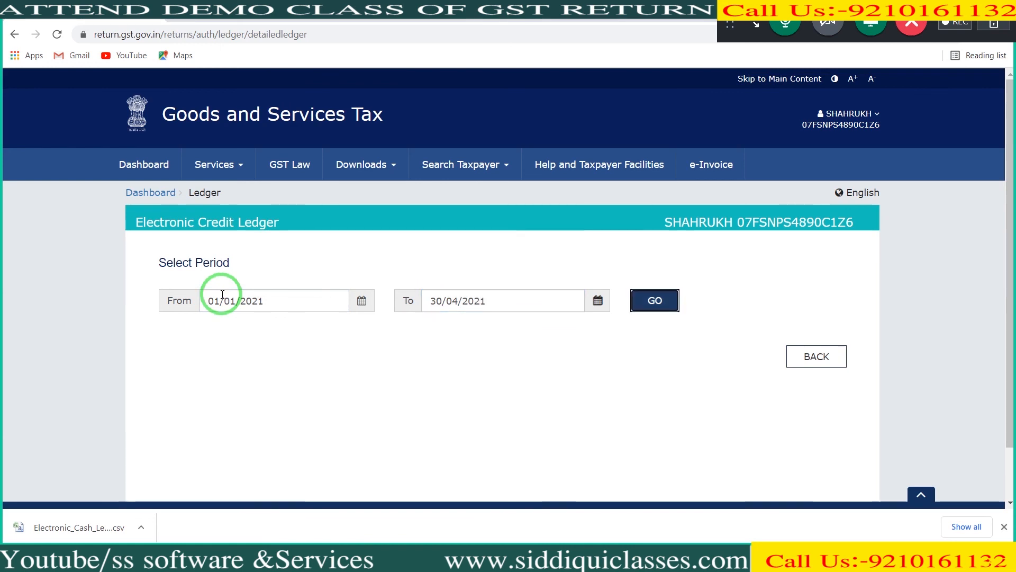
Step: Save the credit ledger in Excel format, open the downloaded file, and widen column D to fit its contents
drag(1006, 217, 1014, 365)
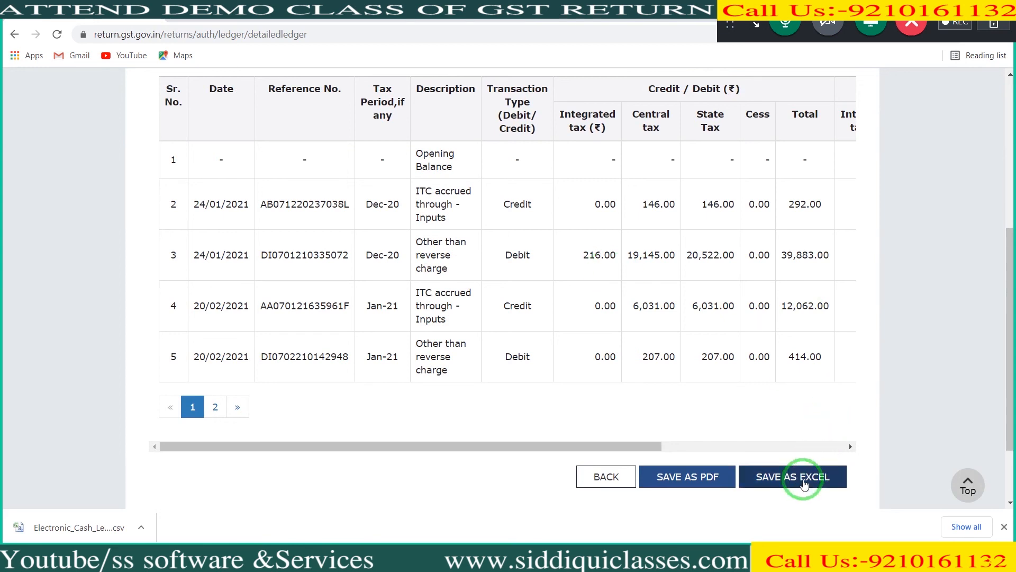
click(802, 483)
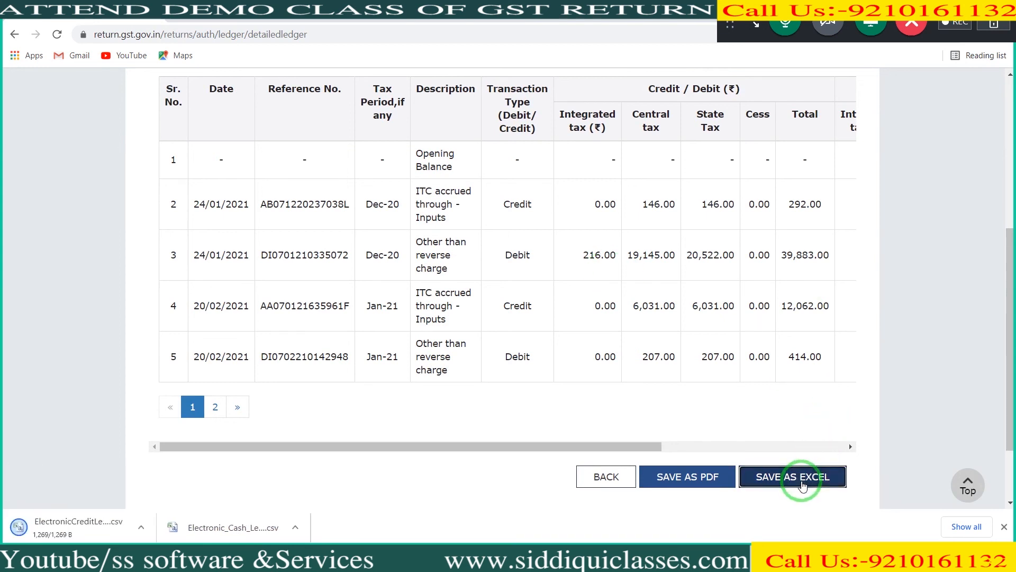
click(114, 523)
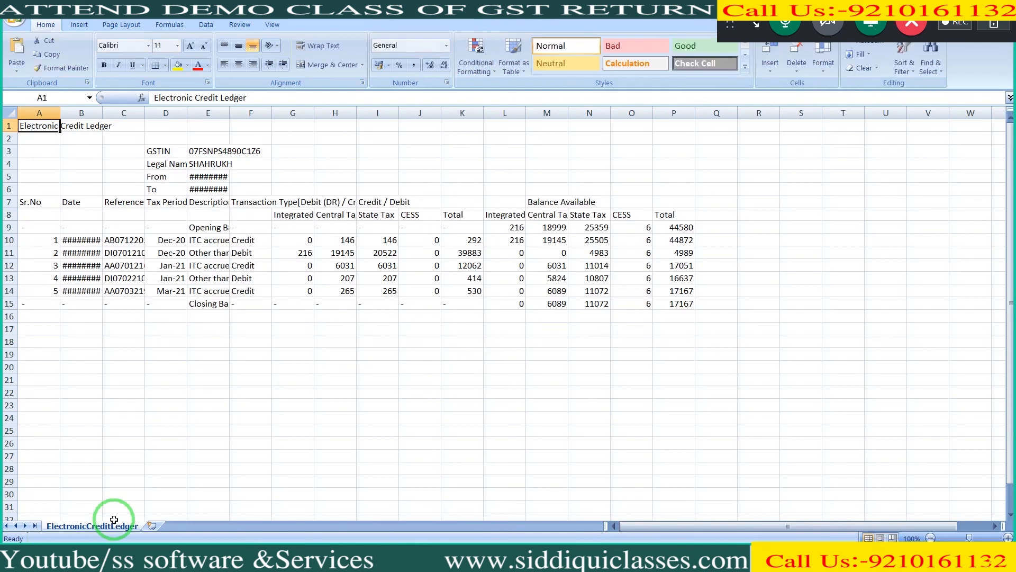
double_click(190, 114)
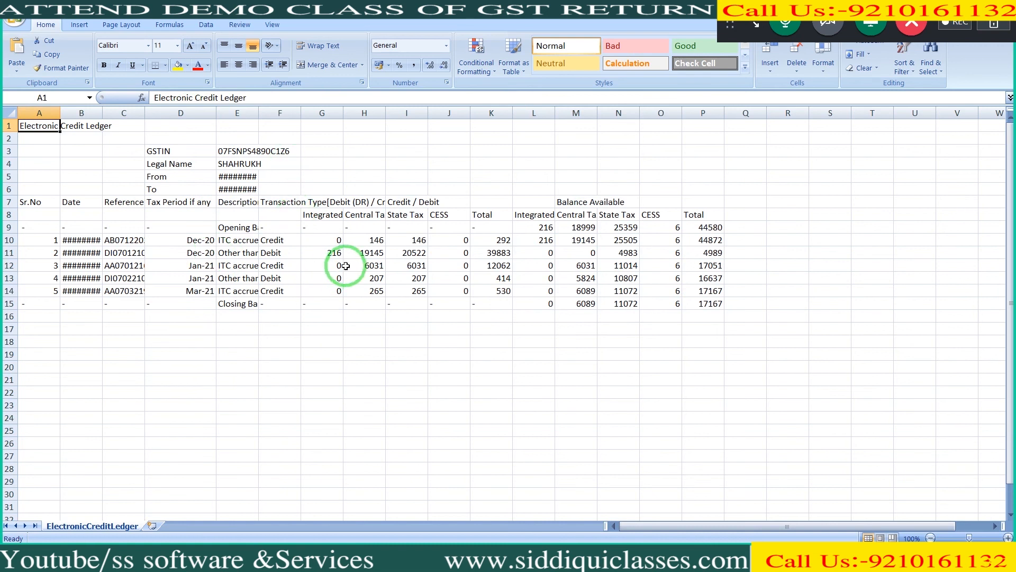
Step: Examine the Dec-20 debit entry and the Jan-21 credit and debit entries in the credit ledger sheet
click(500, 254)
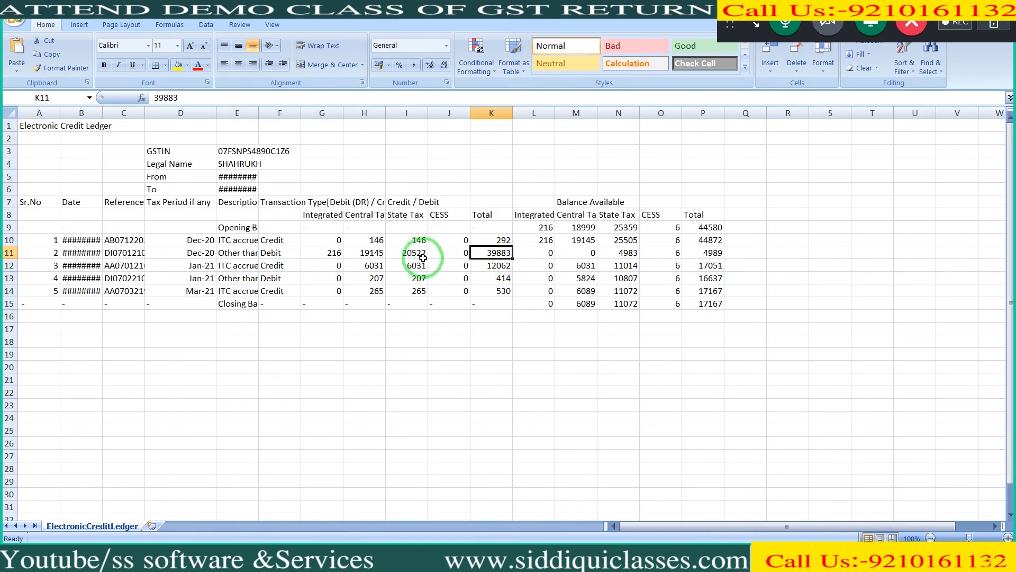
click(379, 258)
drag(379, 257, 483, 253)
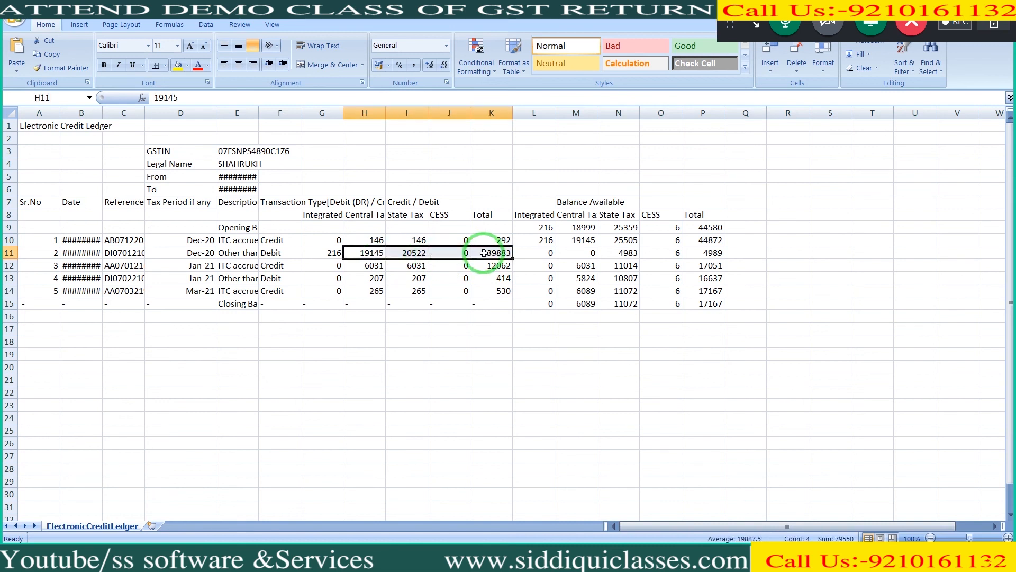
drag(234, 265, 518, 263)
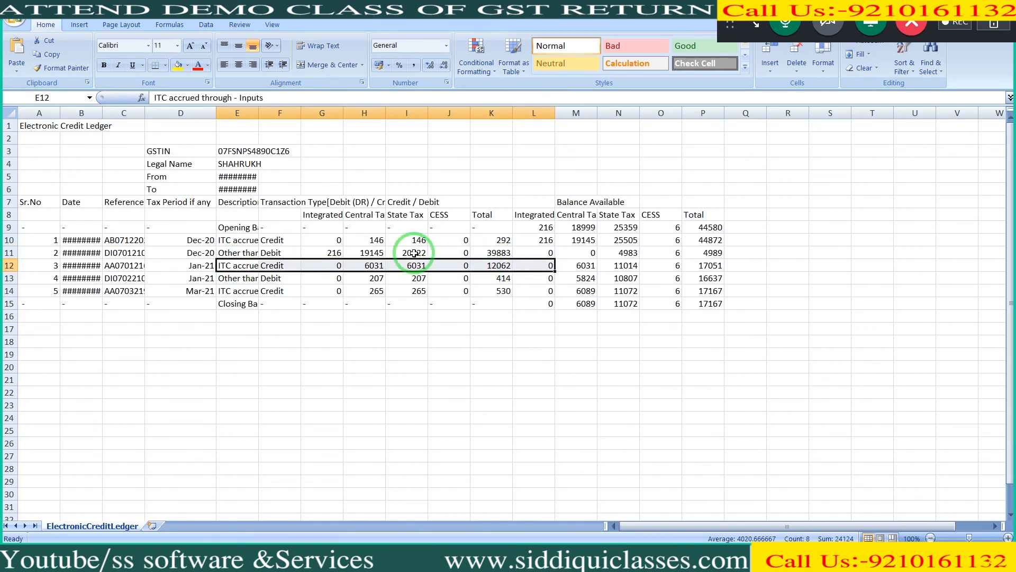
drag(235, 278, 513, 280)
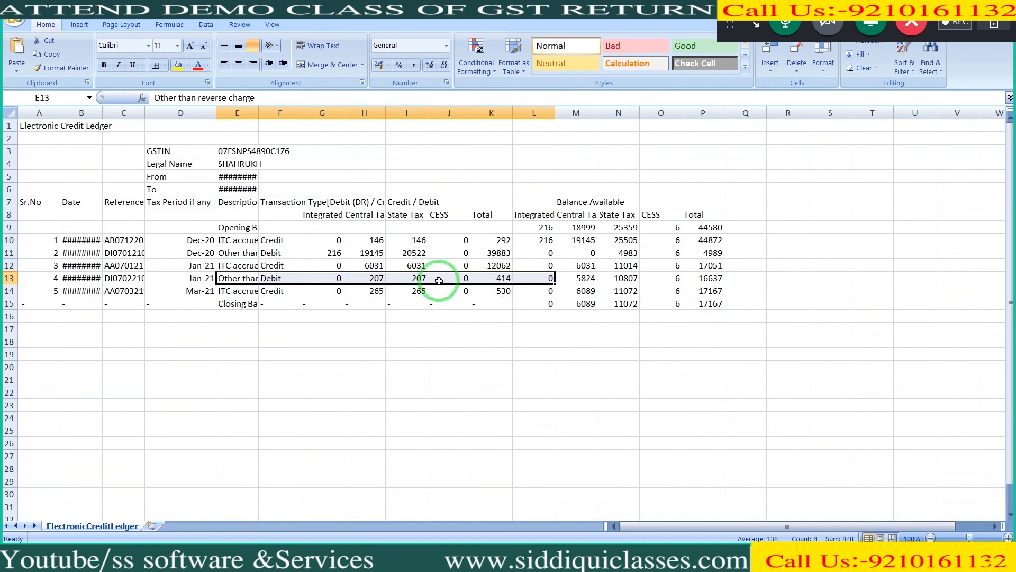
Step: Examine the closing balance row for central tax, state tax, cess and the total
drag(219, 306, 693, 308)
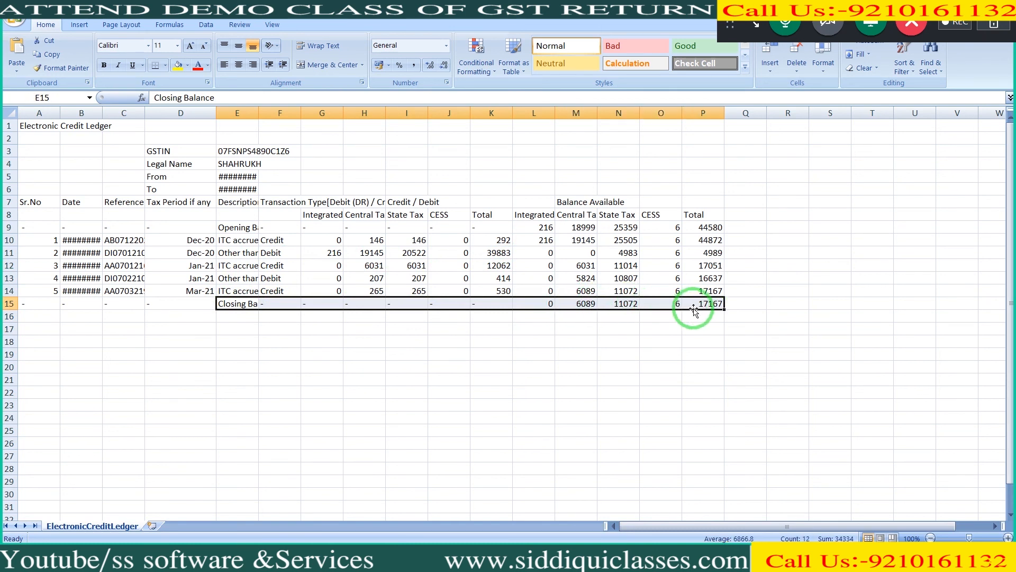
click(589, 304)
click(620, 305)
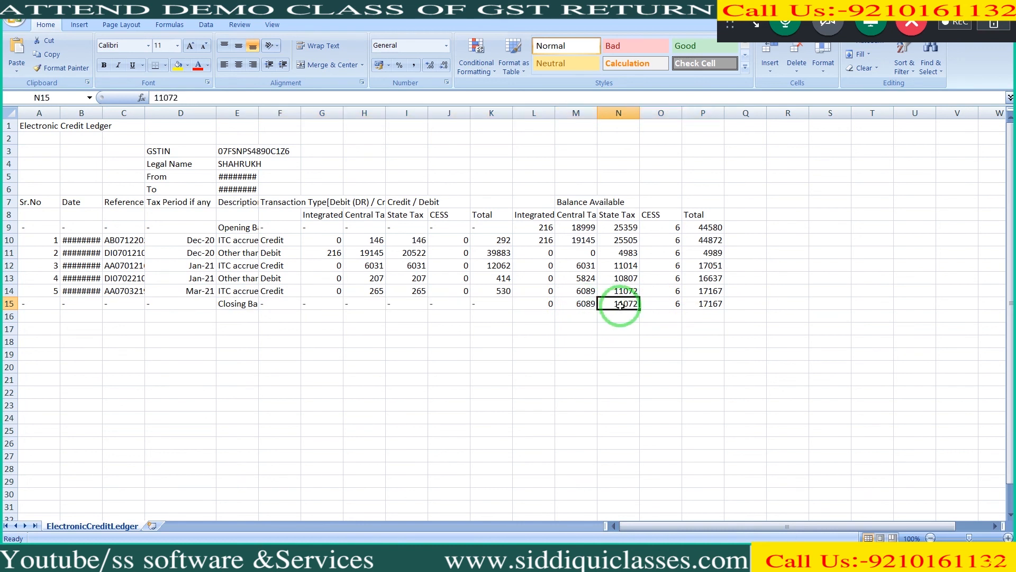
click(660, 307)
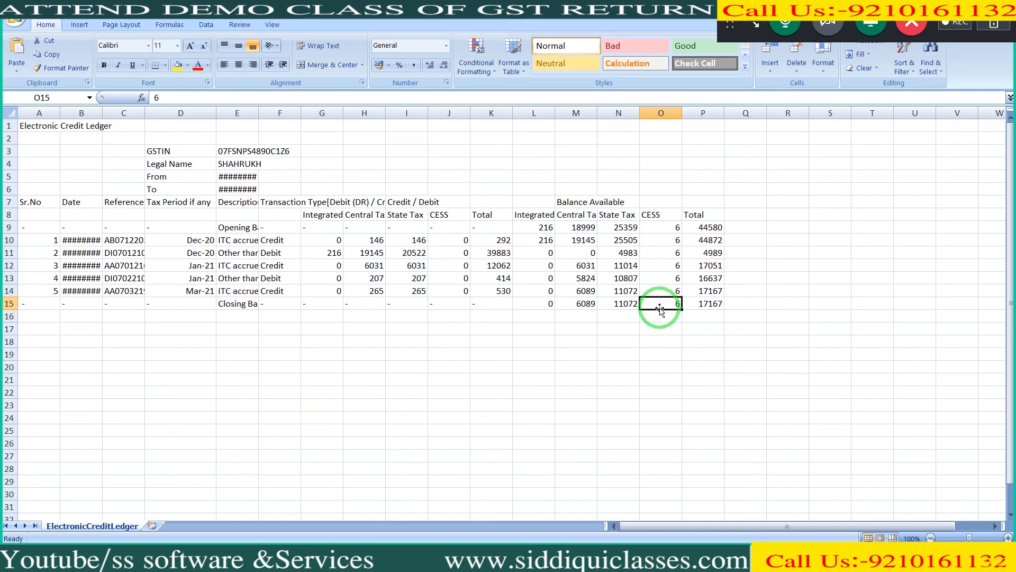
click(709, 302)
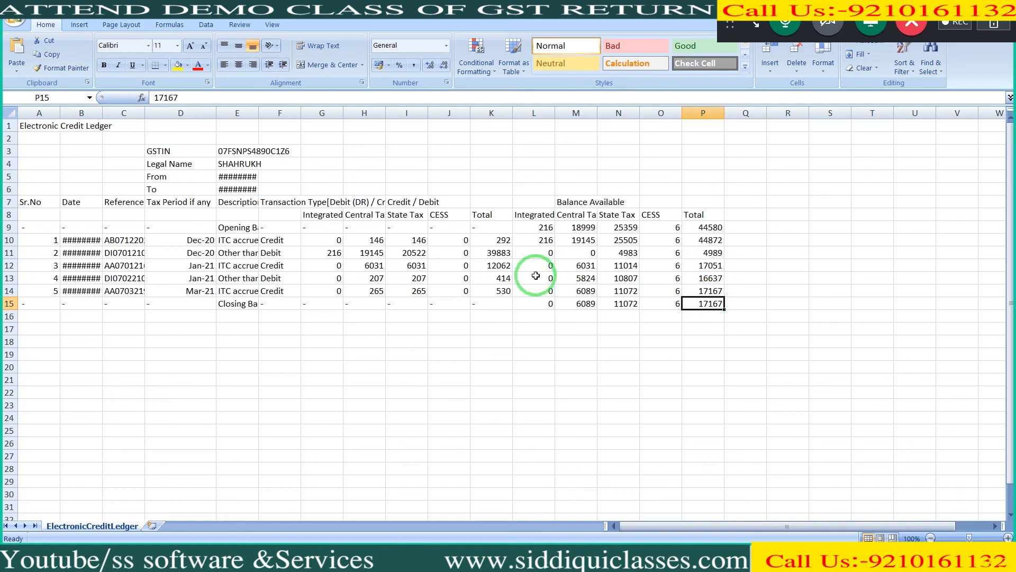
Step: Compare the Jan-21 credit and debit entries with the total balance available after the Mar-21 entry
click(282, 265)
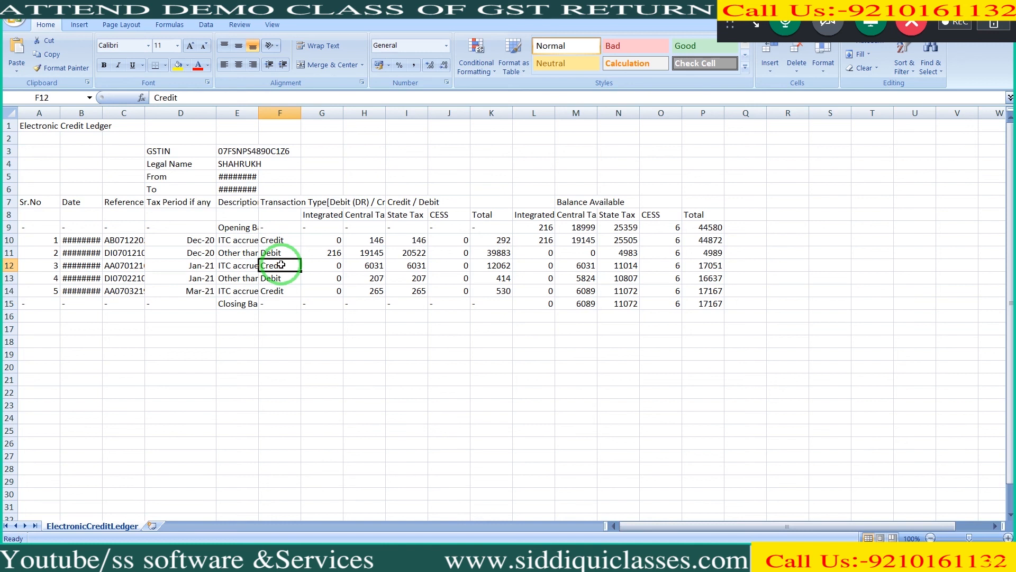
drag(281, 265, 484, 267)
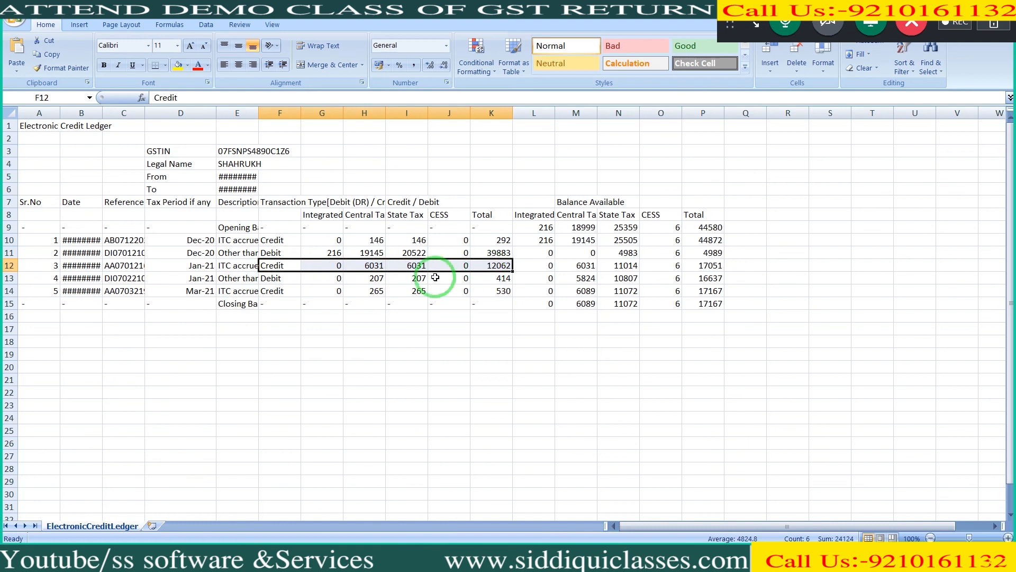
click(284, 280)
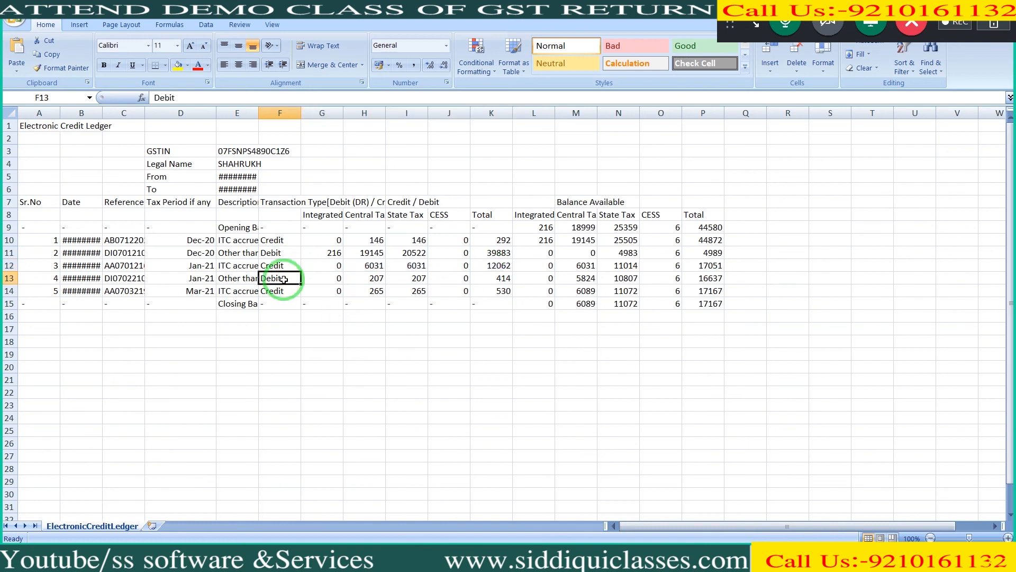
click(707, 292)
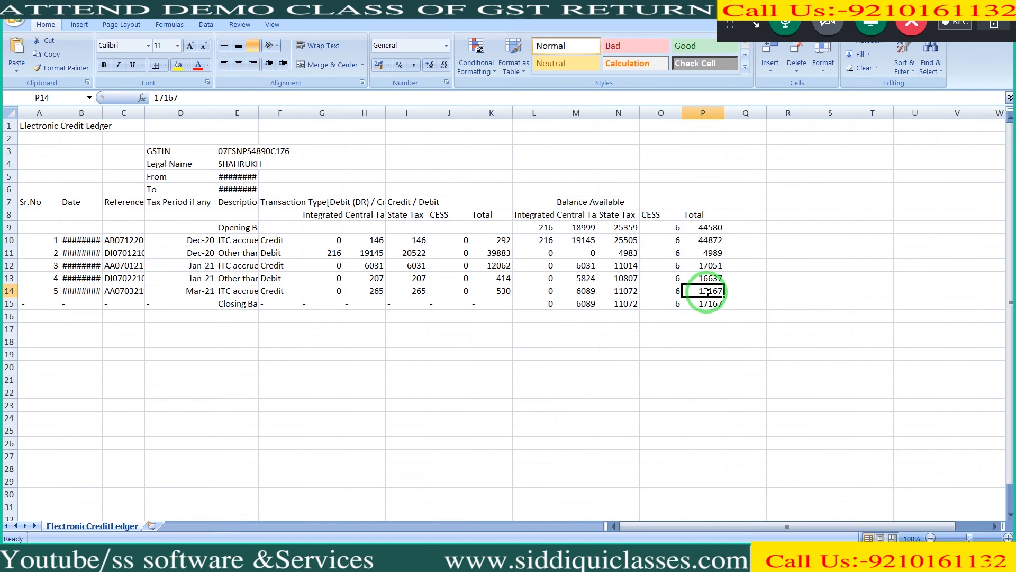
Step: Switch back to the GST portal in Chrome, leave the detailed credit ledger, and open Payment towards Demand to check outstanding demands
key(alt+Tab)
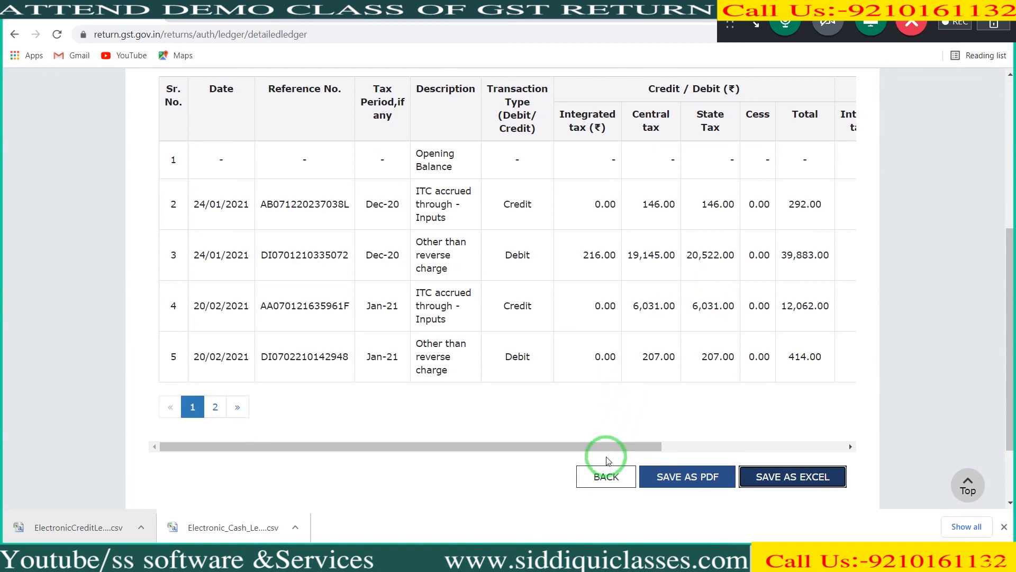
click(603, 478)
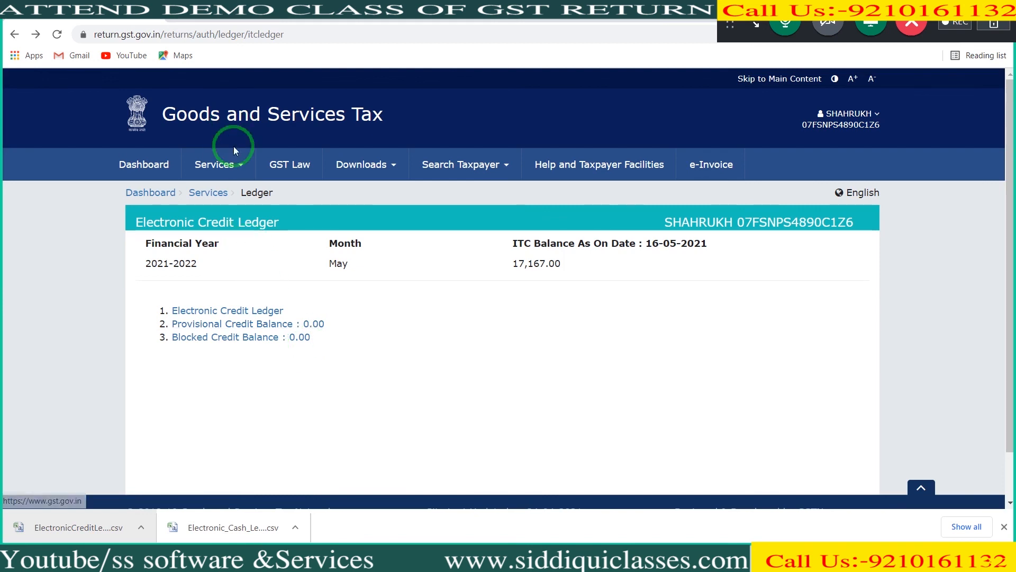
click(233, 164)
click(217, 194)
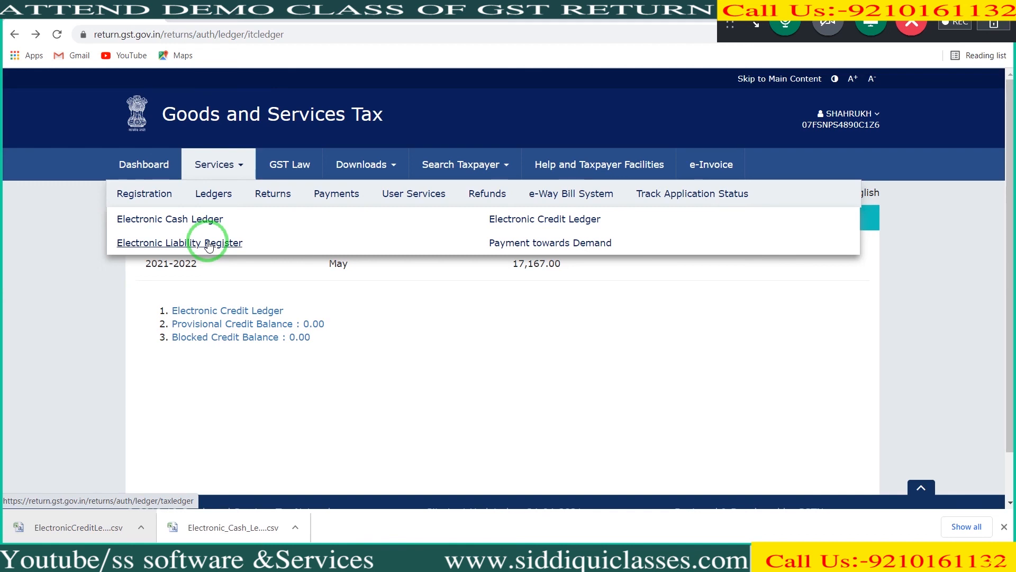
mouse_move(220, 208)
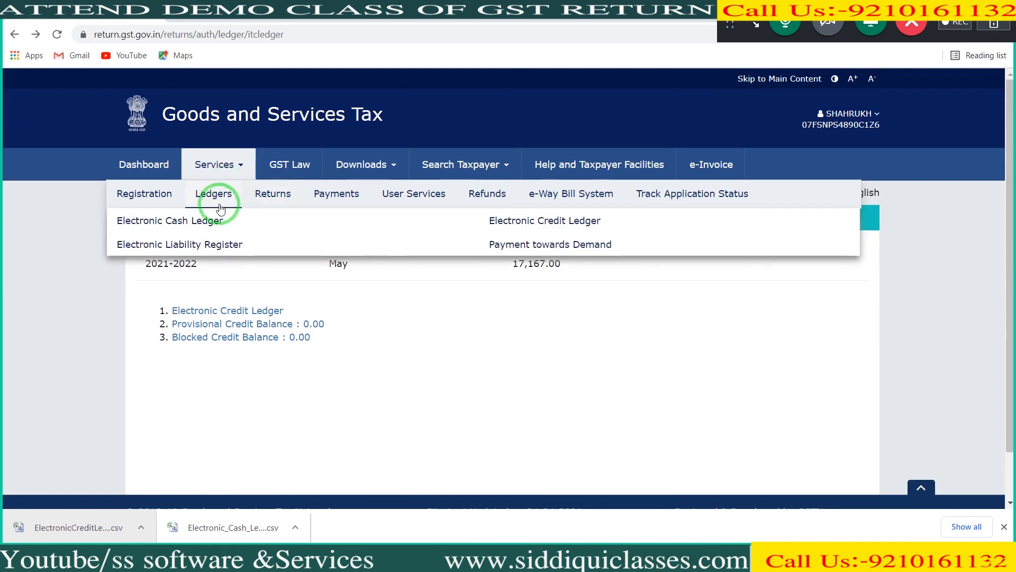
click(537, 250)
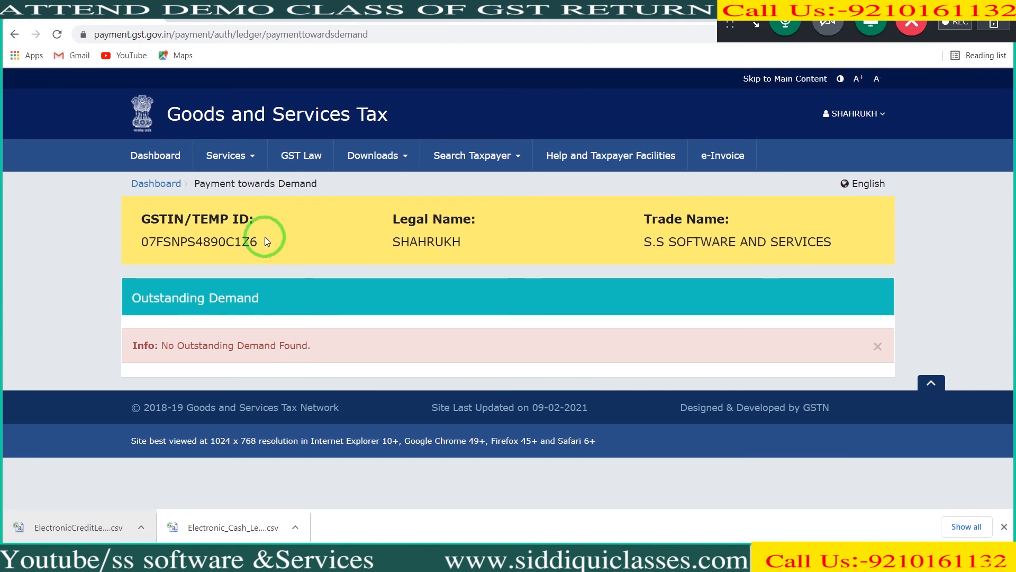
Step: Show the list of ledger services again, and minimise all windows to the desktop
click(250, 159)
mouse_move(231, 185)
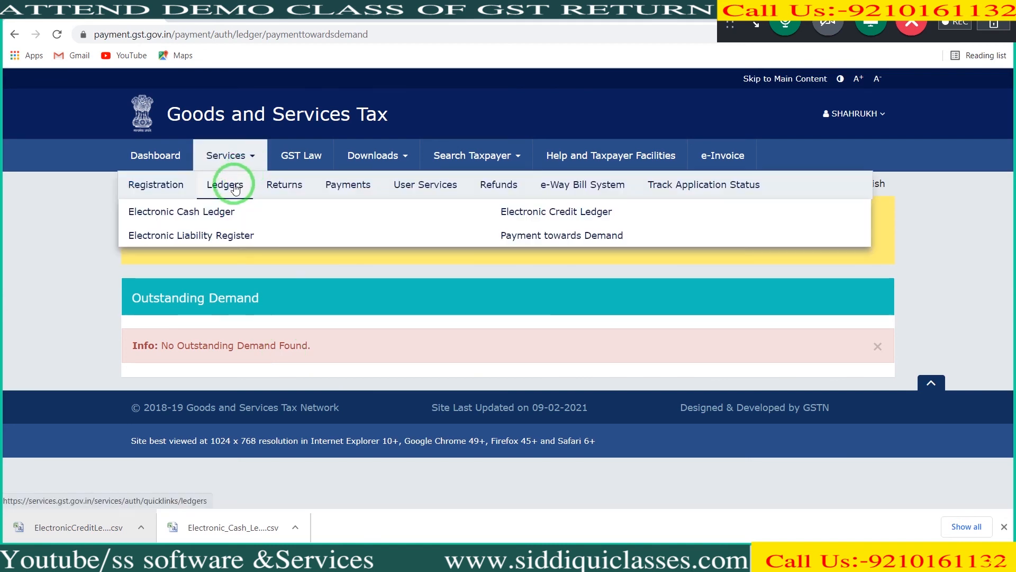
key(super+d)
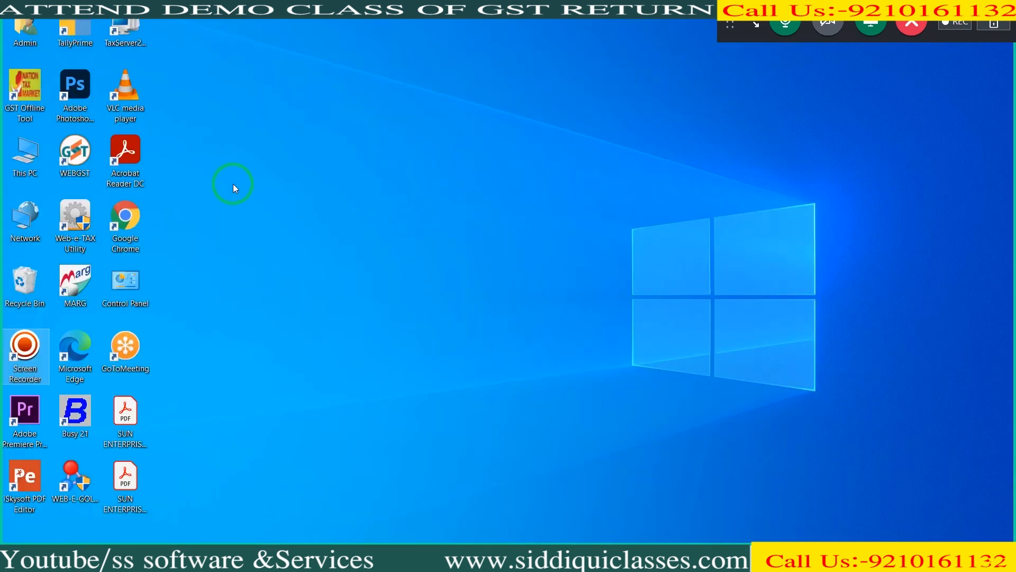